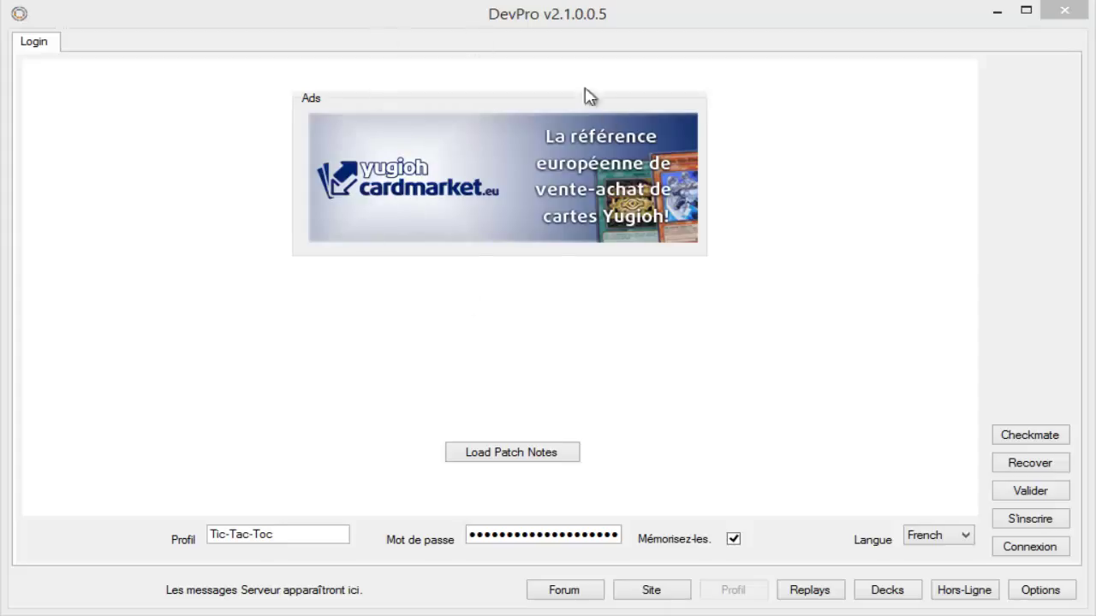
Load the patch notes and read through the list of newly added cards
left_click(574, 453)
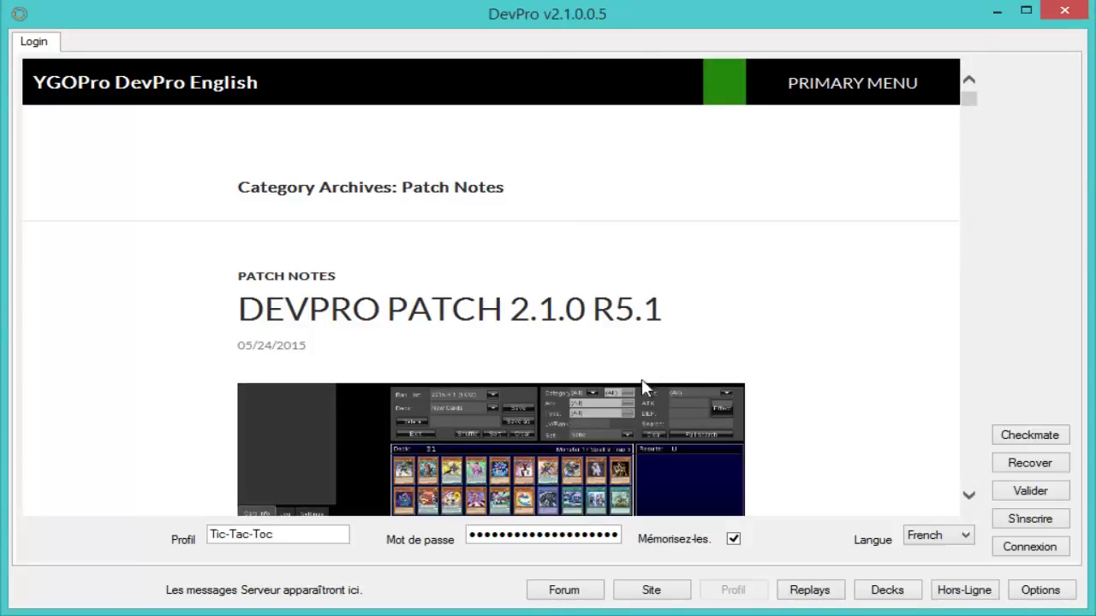
left_click(970, 496)
left_click(969, 497)
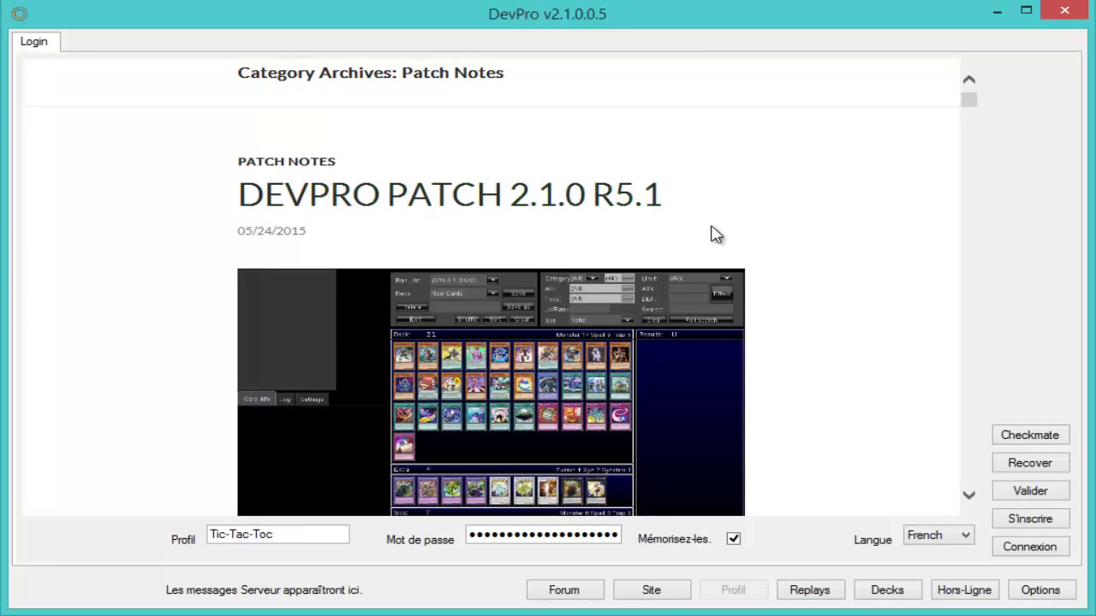
scroll(968, 502, "down", 8)
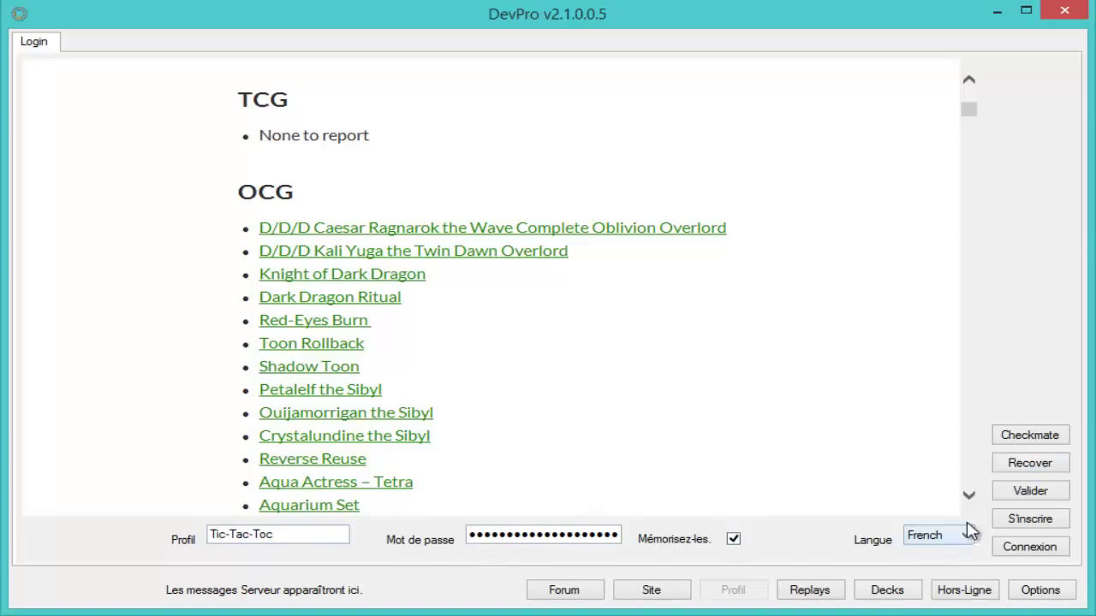
Log in with the remembered profile credentials
left_click(1007, 547)
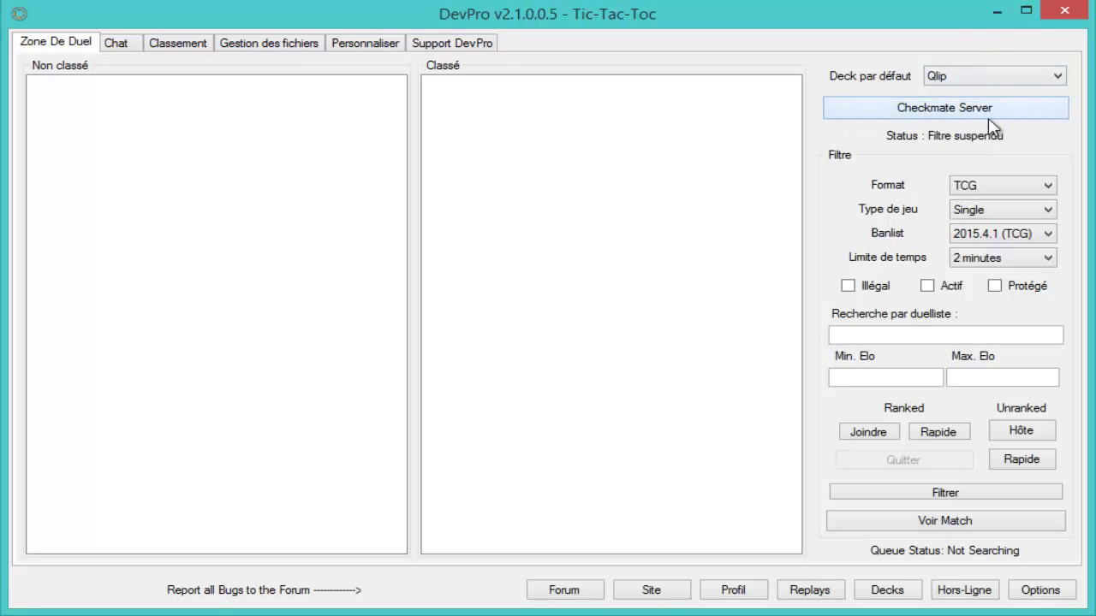
Choose Checkmate EU as the server in the Checkmate Server login window and close it without connecting
left_click(945, 109)
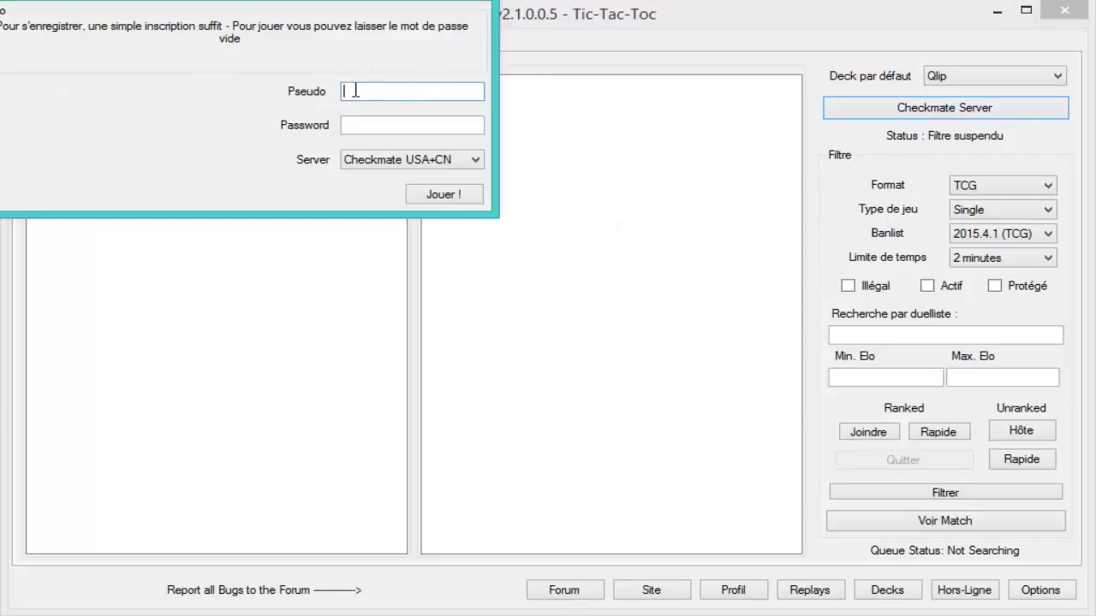
left_click(456, 161)
left_click(448, 197)
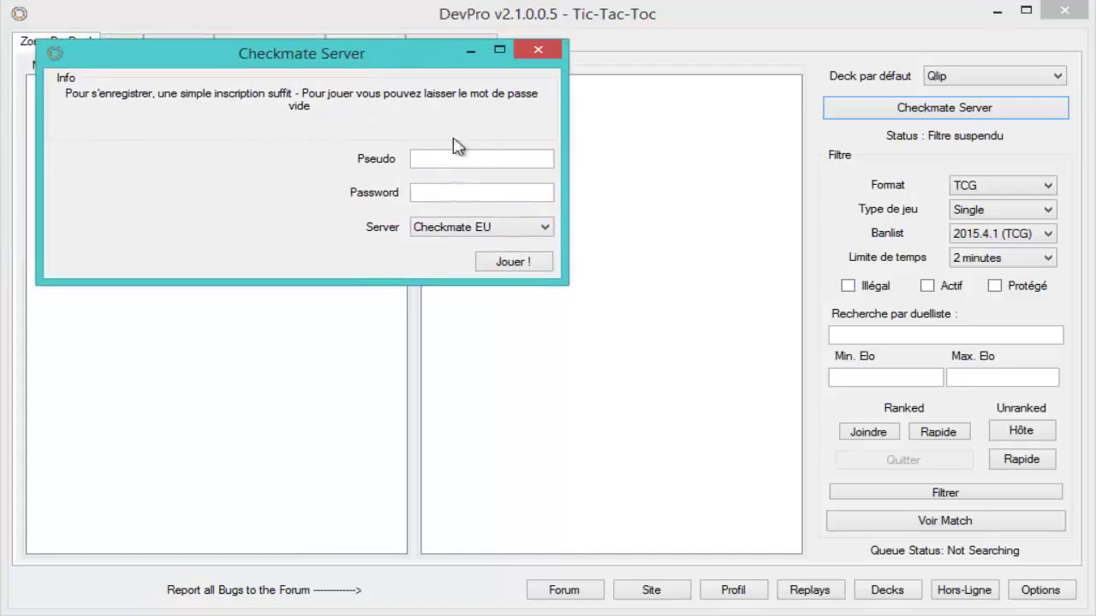
left_click(536, 53)
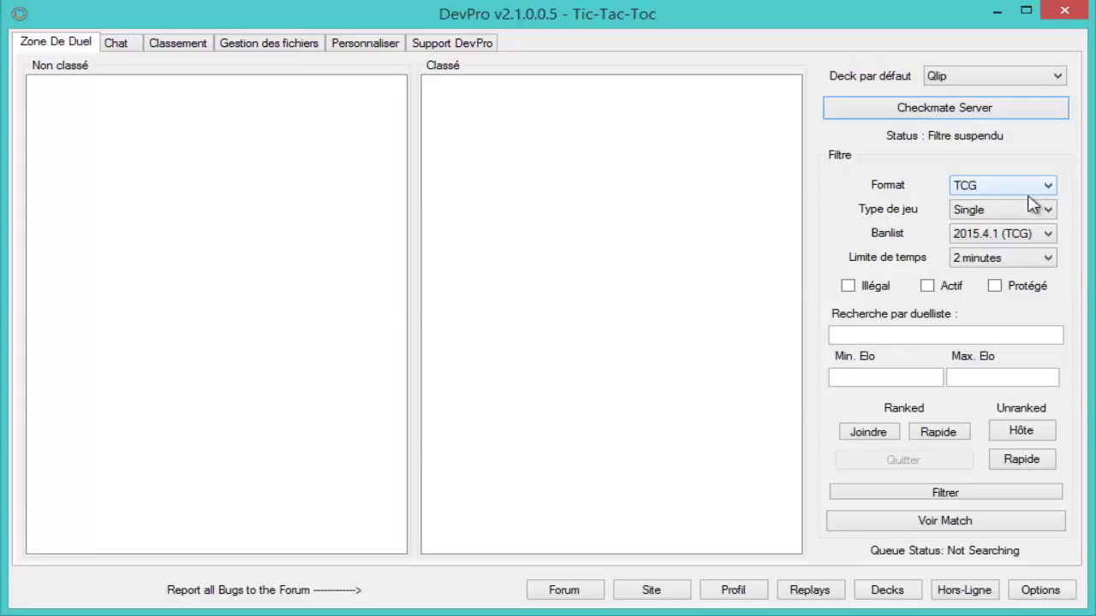
Set the game type filter to Match and apply it to the duel lists, leaving the Elo limits empty
left_click(1045, 212)
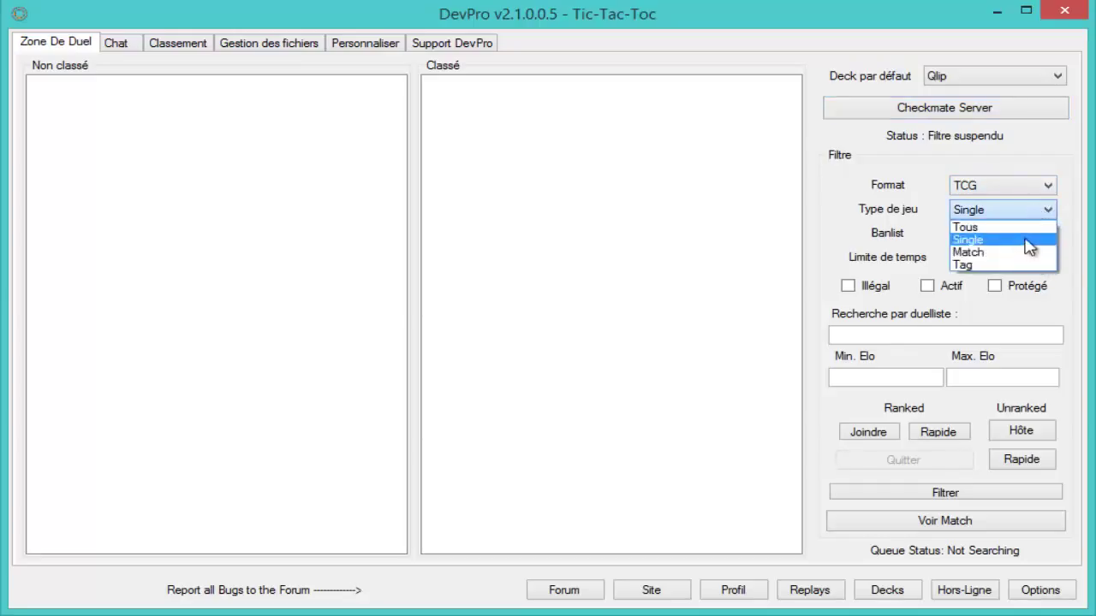
left_click(1002, 212)
left_click(1042, 214)
left_click(1035, 249)
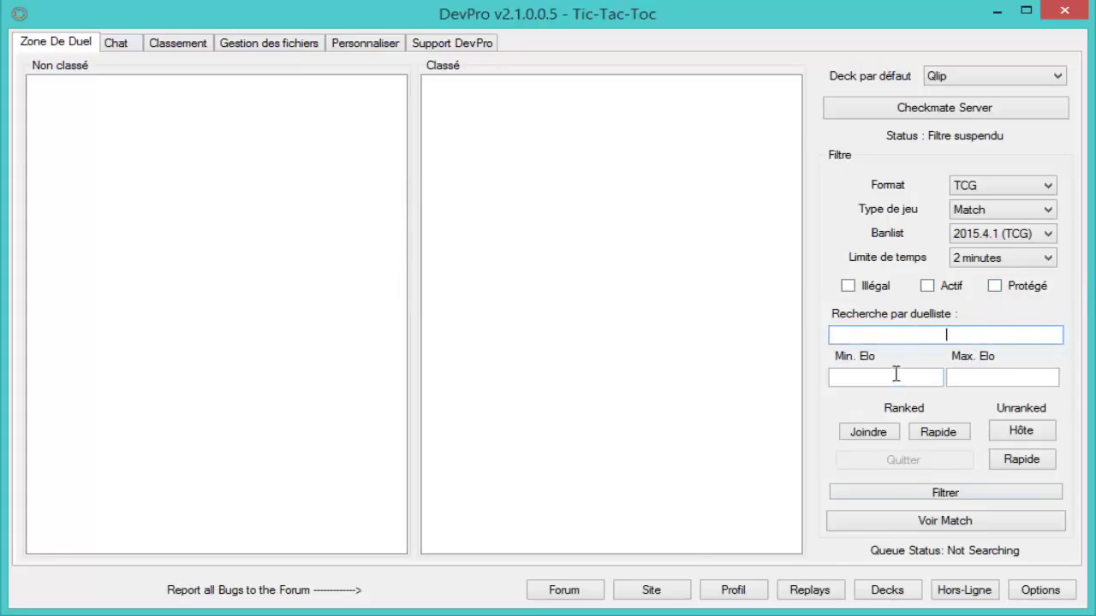
left_click(895, 376)
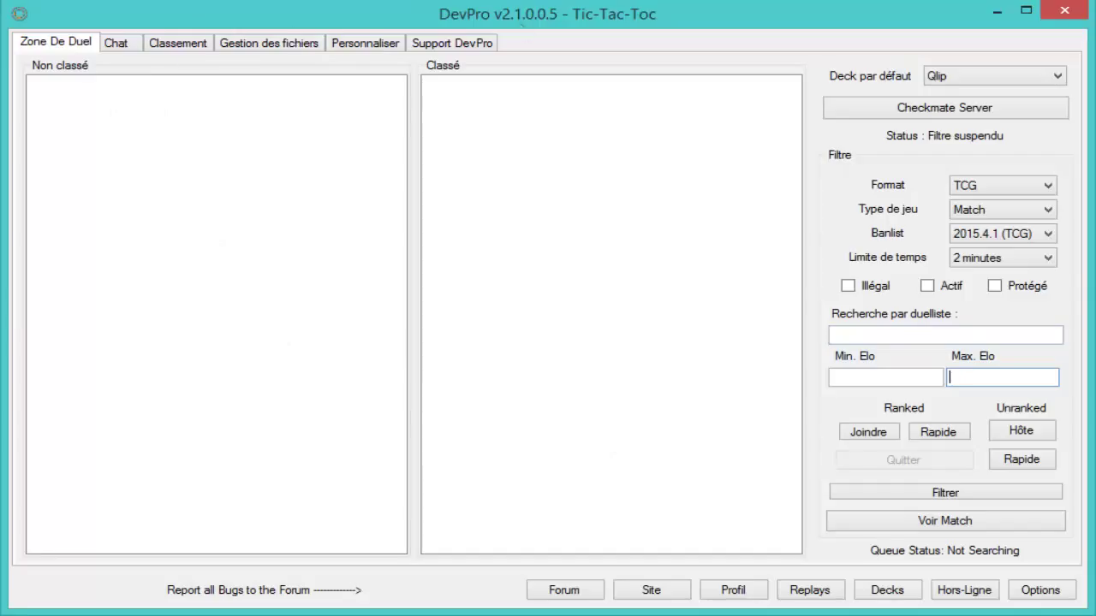
left_click(985, 495)
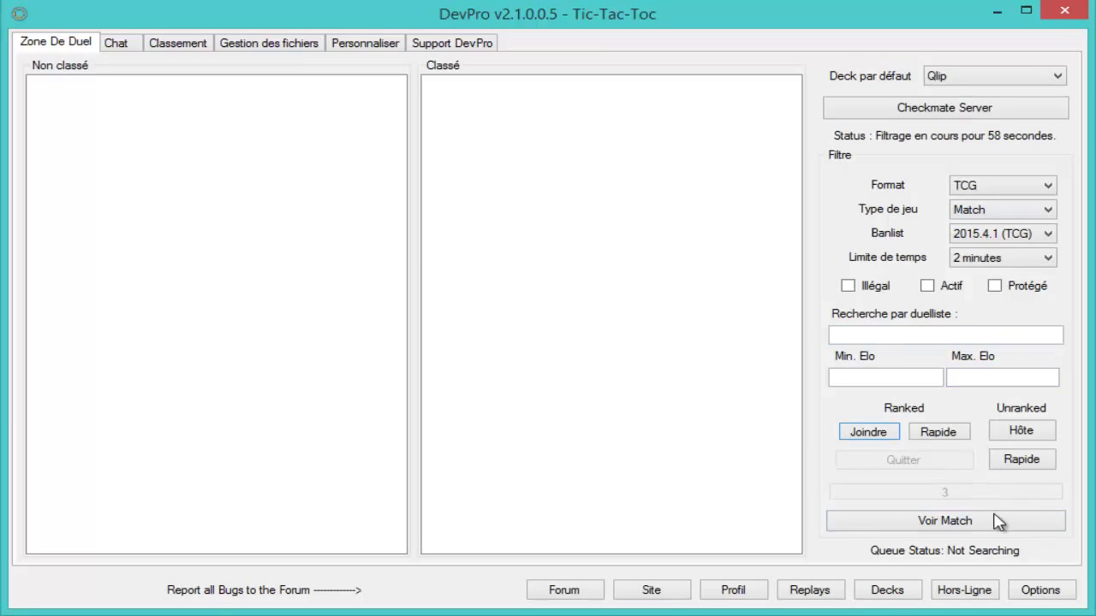
Set the format, game type, banlist and time limit filters to Tous and filter the duel lists
left_click(982, 188)
left_click(968, 193)
left_click(984, 210)
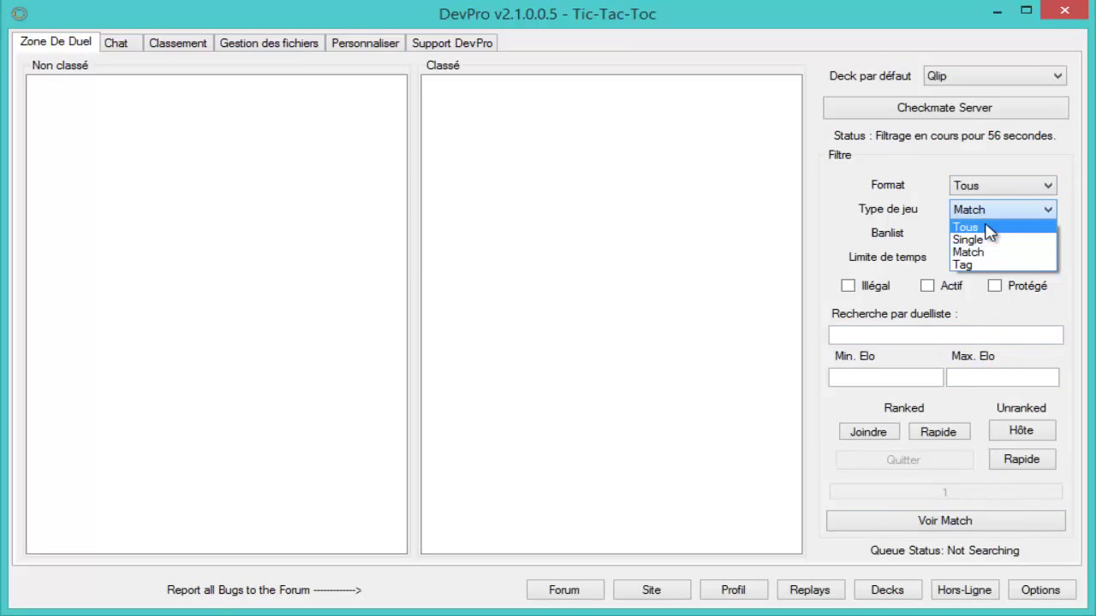
left_click(967, 221)
left_click(1000, 234)
left_click(985, 252)
left_click(1002, 257)
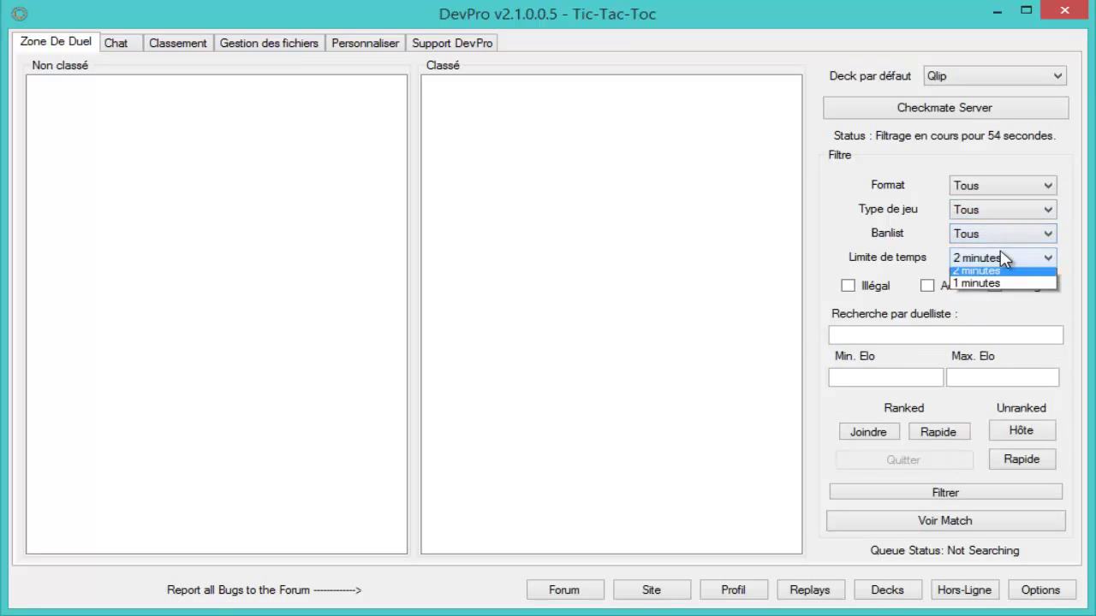
left_click(993, 272)
left_click(964, 490)
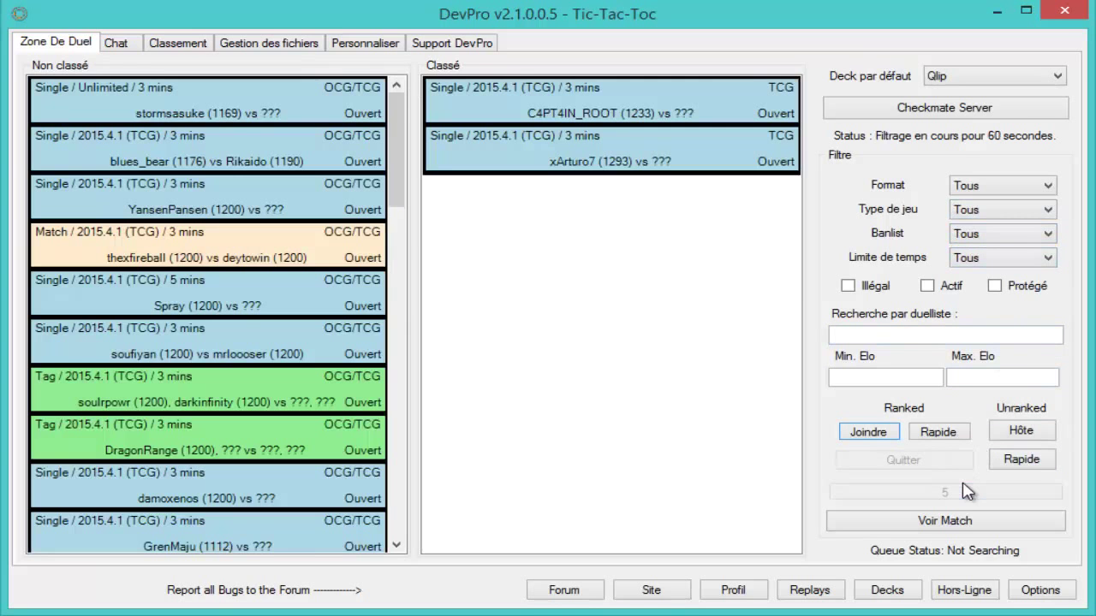
Browse the unranked duels, join an open single duel, and close its lobby window
scroll(257, 257, "down", 3)
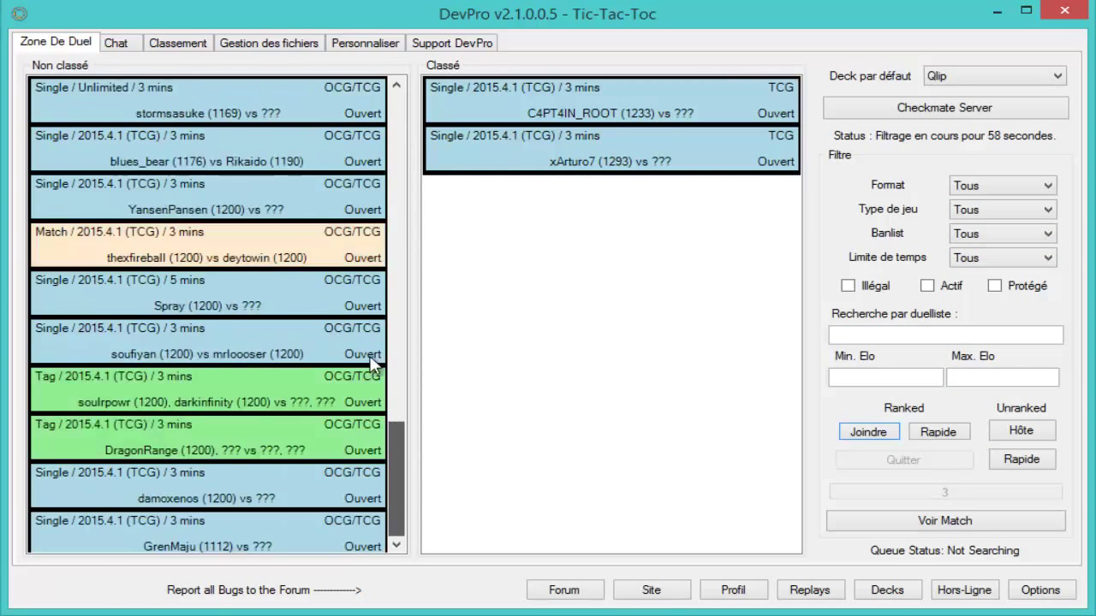
scroll(341, 424, "down", 5)
scroll(341, 424, "down", 10)
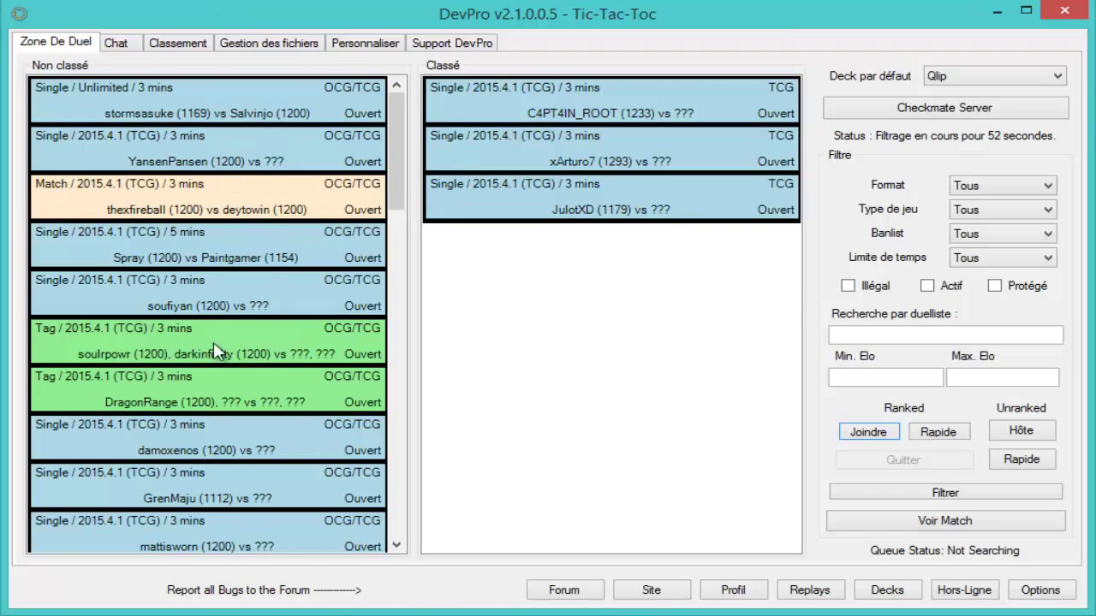
double_click(264, 434)
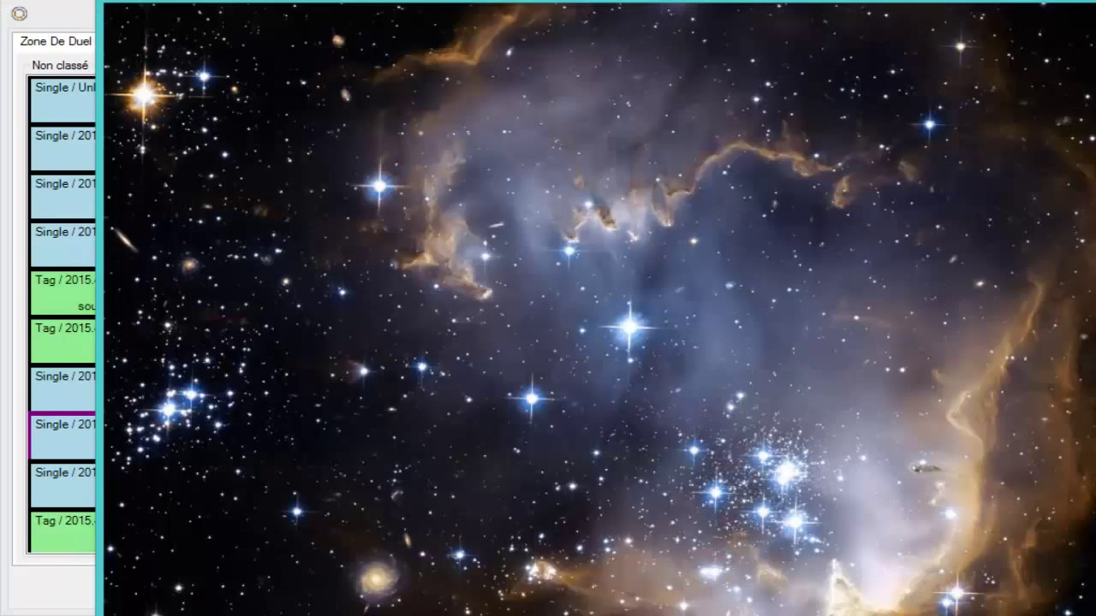
left_click_drag(977, 0, 844, 32)
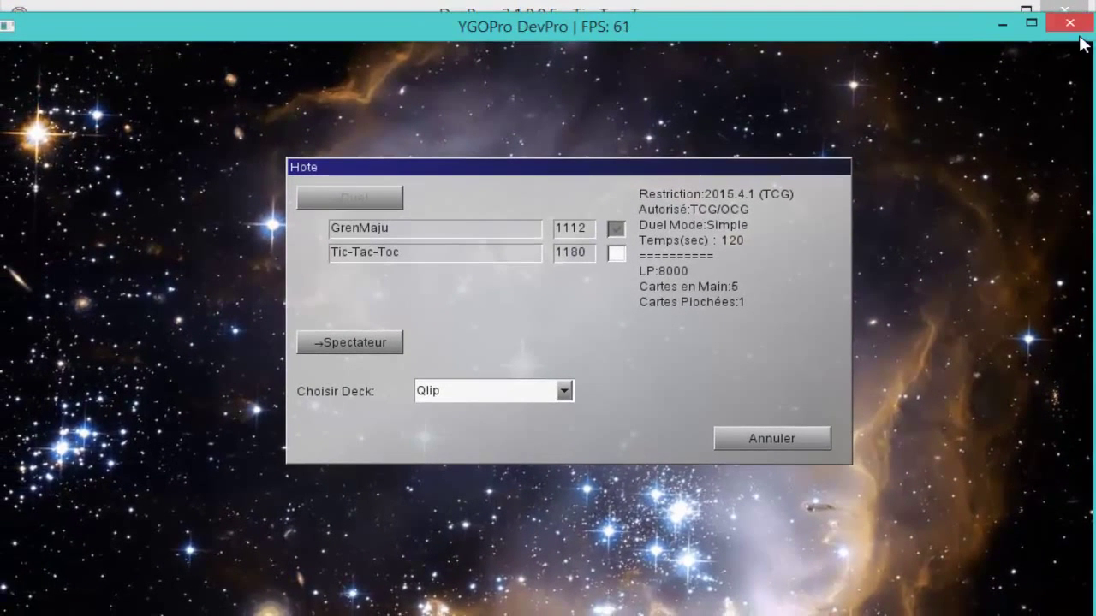
left_click(1070, 23)
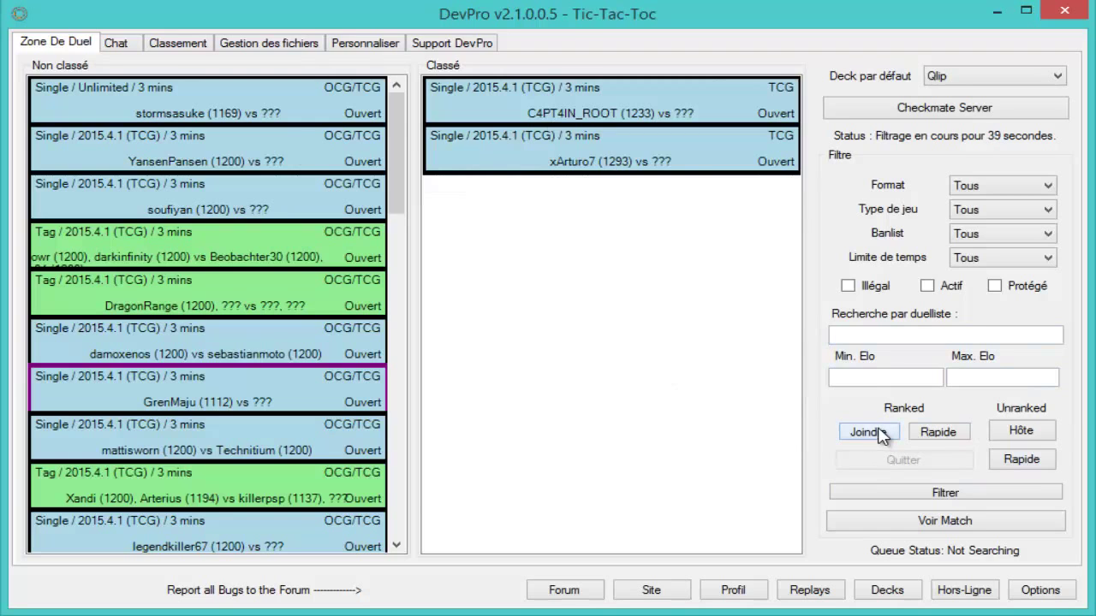
Open the parameters for joining the ranked queue, review them, and cancel
left_click(882, 436)
left_click_drag(557, 137, 572, 139)
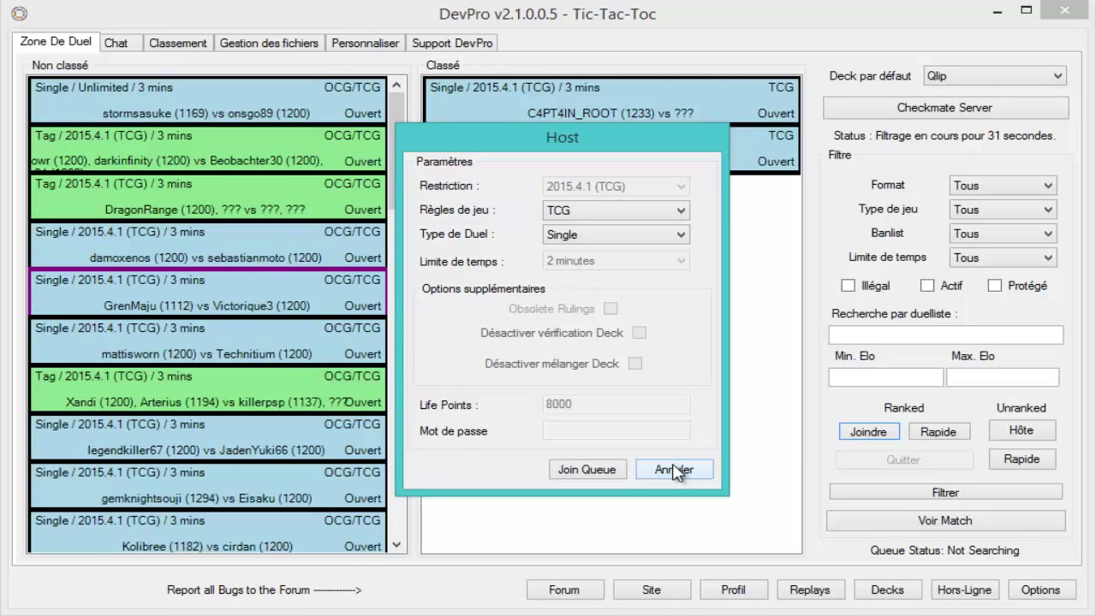
left_click(676, 470)
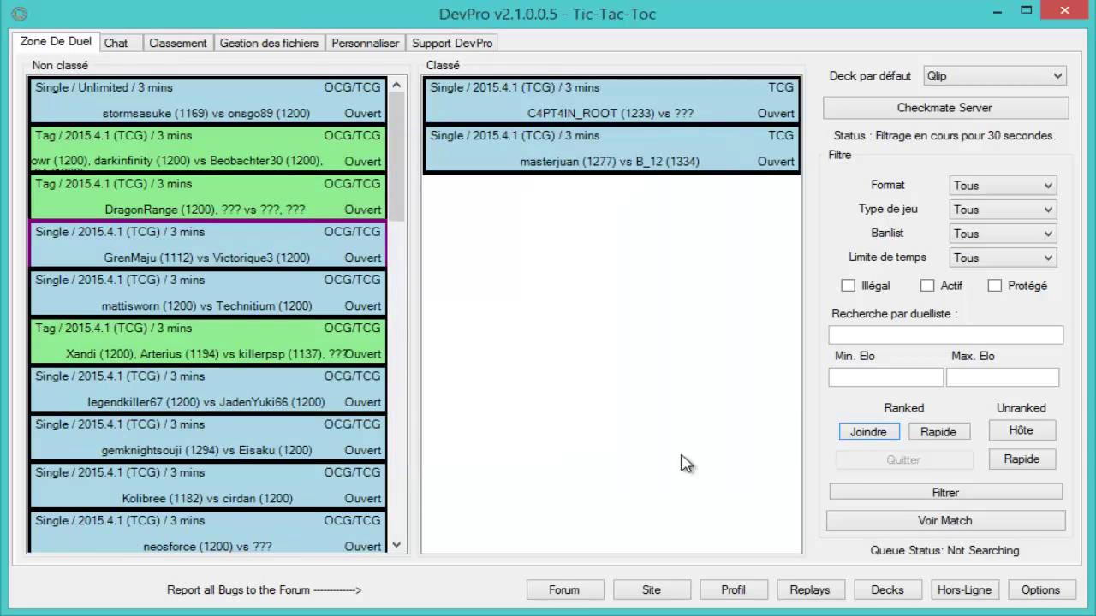
Try to join an open ranked single duel directly from the Classé list
double_click(678, 113)
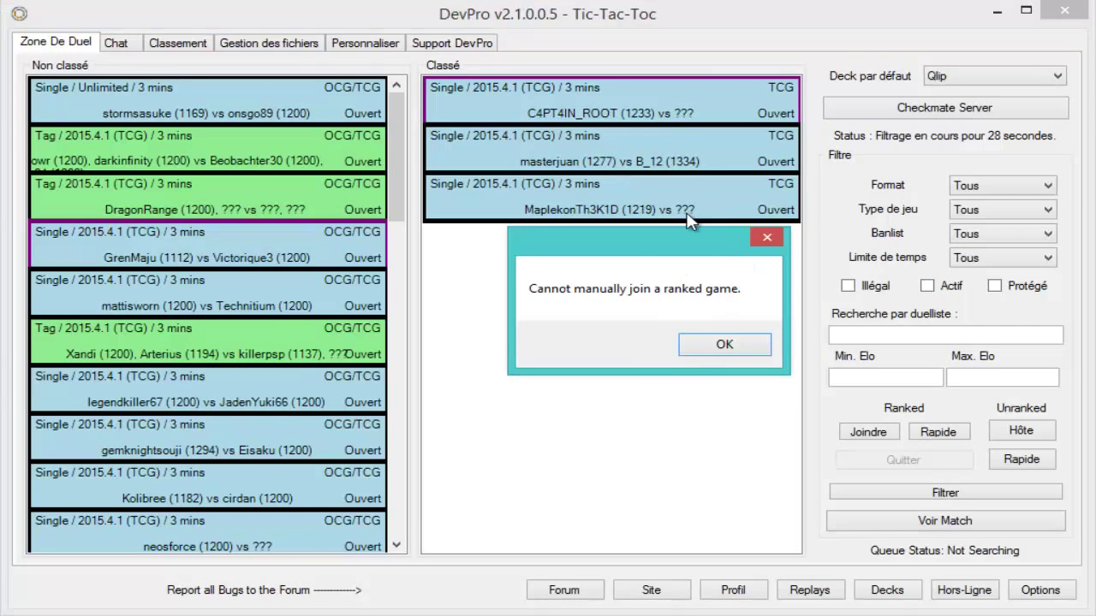
left_click(725, 344)
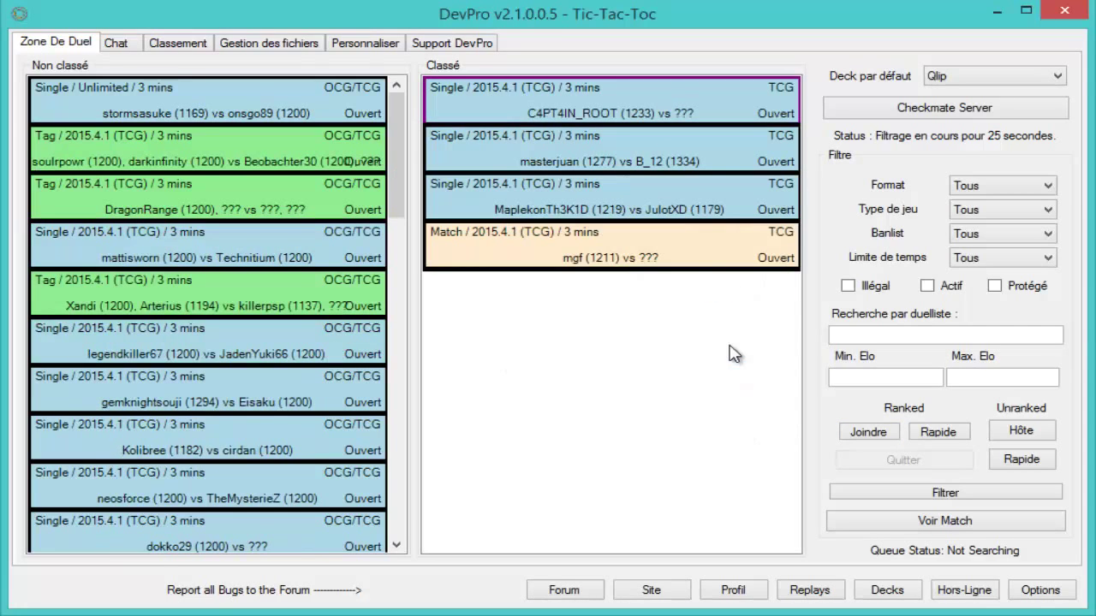
left_click(938, 432)
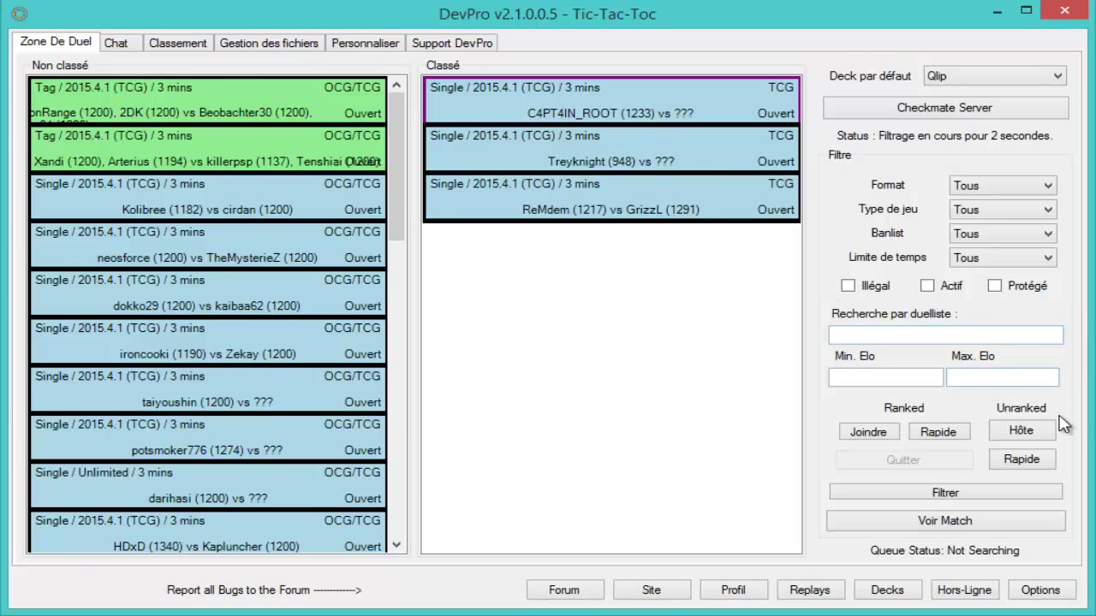
Review the parameters for hosting an unranked duel and cancel without creating it
left_click(1017, 440)
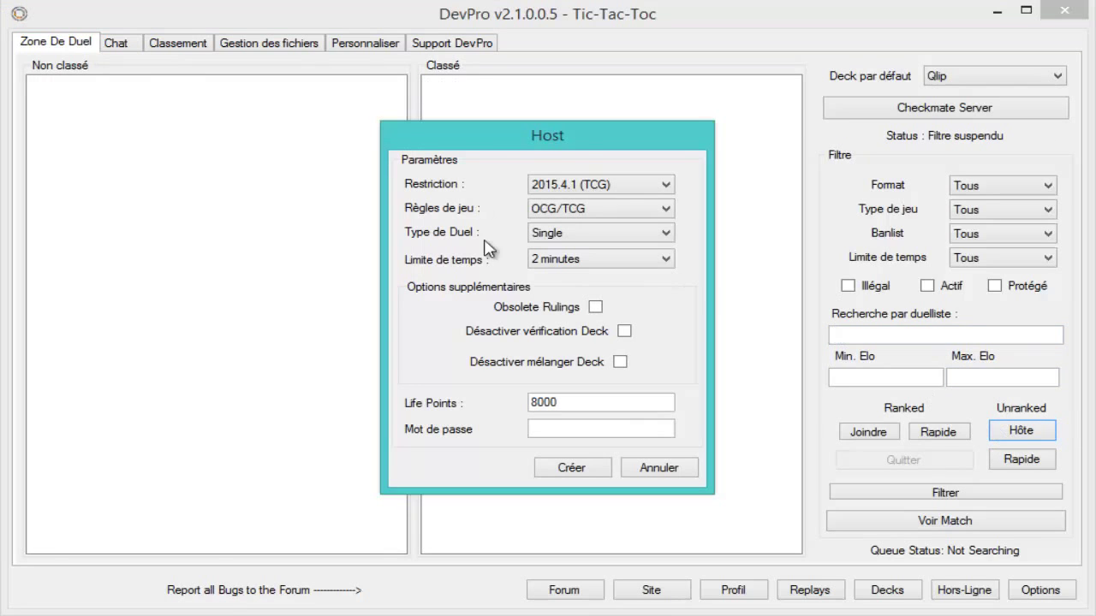
left_click(657, 468)
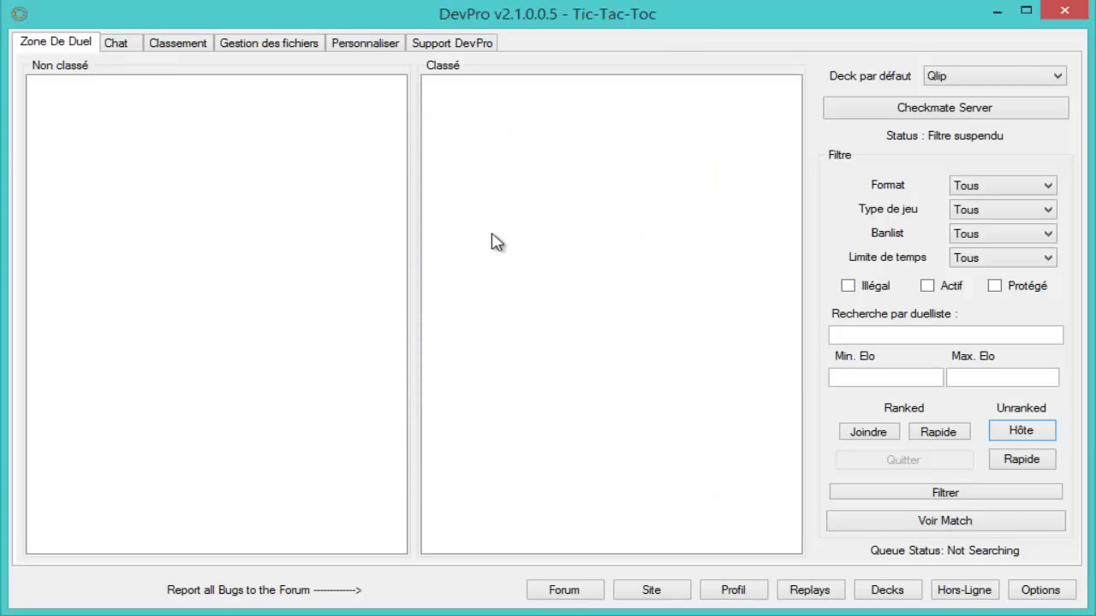
Open the DevPro-French channel in the chat
left_click(119, 43)
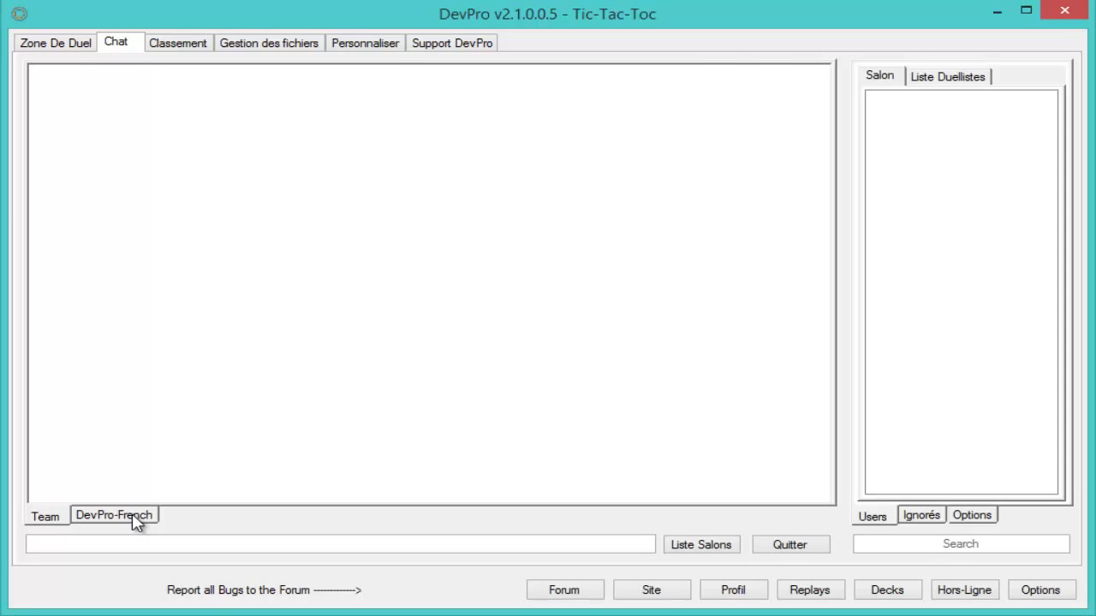
left_click(137, 520)
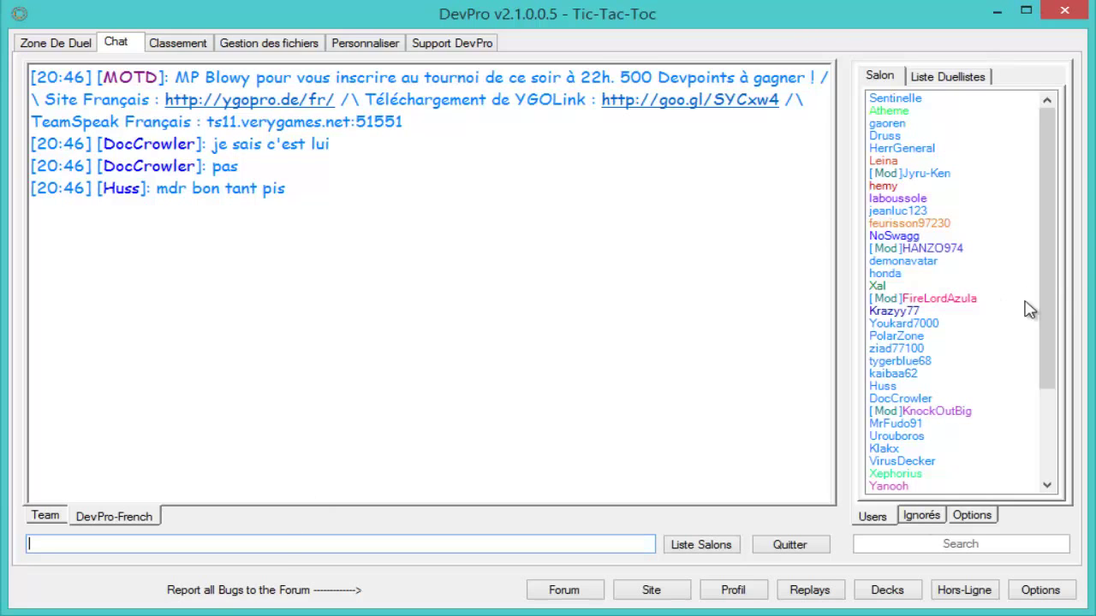
Review the ignored users and the chat display options, and return to the channel's user list
left_click(924, 516)
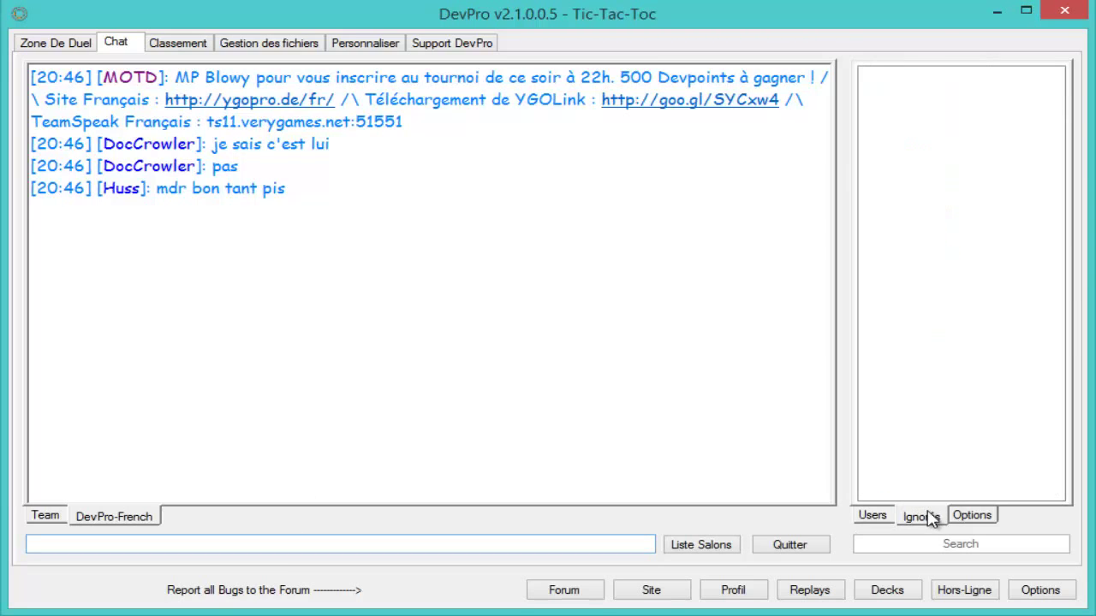
left_click(980, 517)
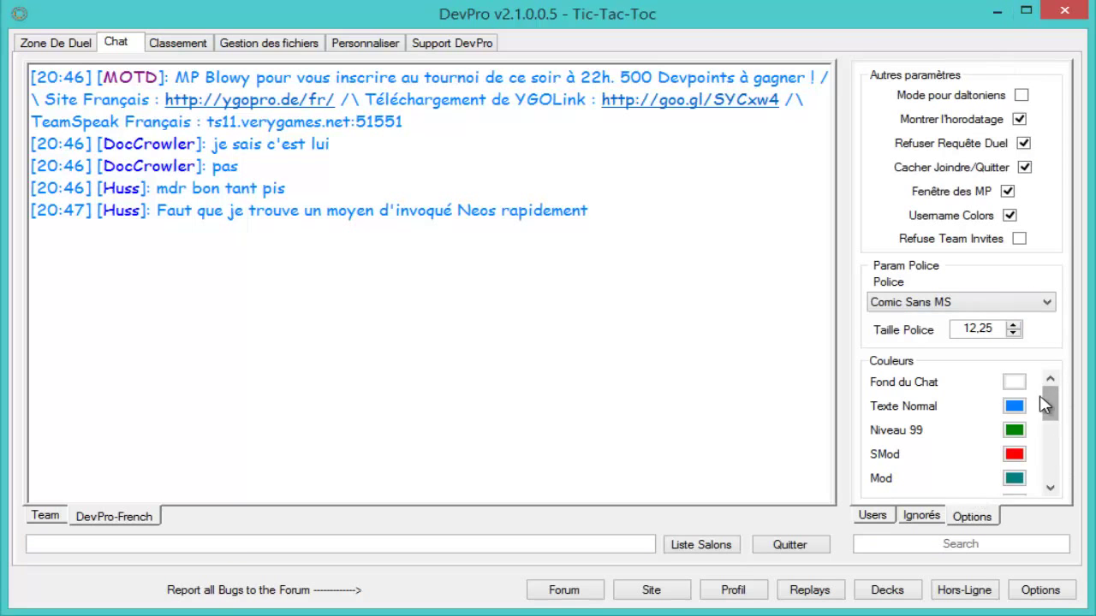
mouse_move(1053, 409)
left_mouse_down()
mouse_move(1067, 478)
mouse_move(1048, 379)
mouse_move(1066, 436)
mouse_move(1050, 396)
left_mouse_up()
left_click(877, 517)
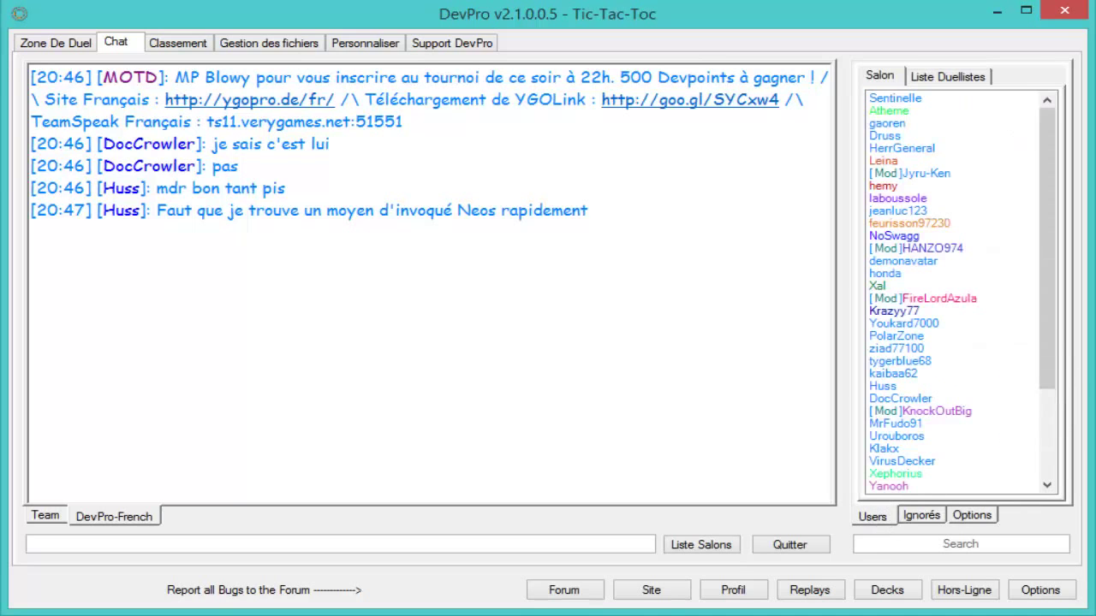
Display the online duelists and the admins in the duelist list
left_click(909, 79)
left_click(897, 76)
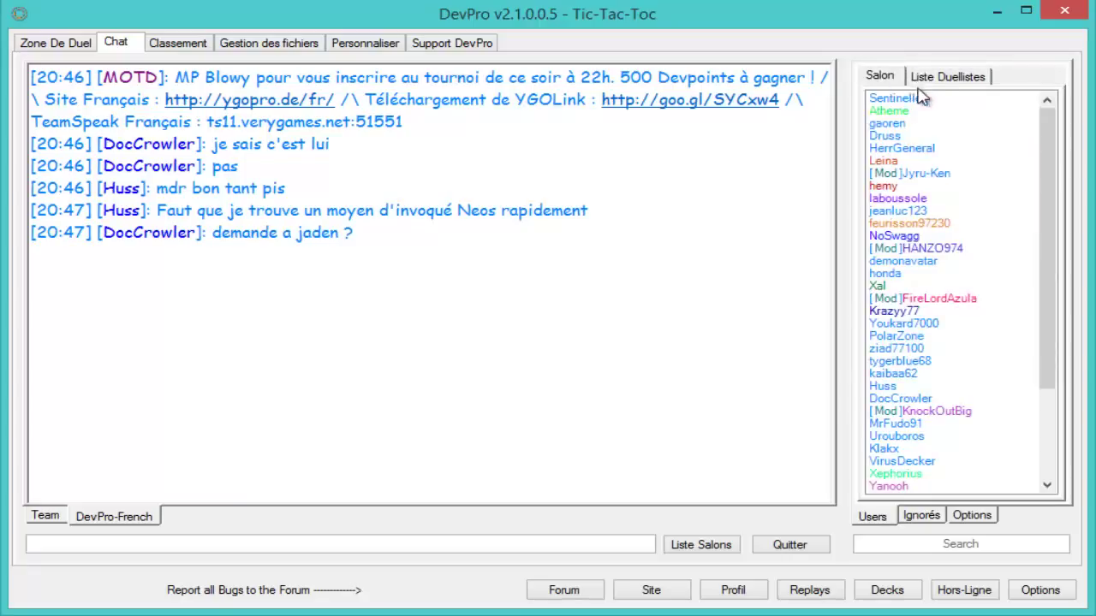
left_click(939, 77)
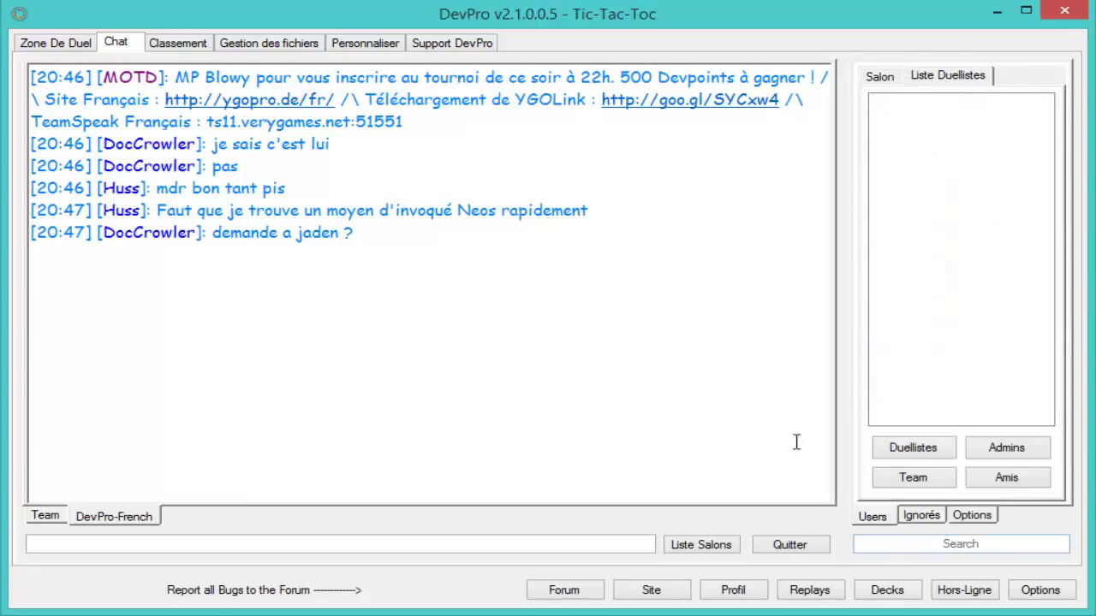
left_click(932, 457)
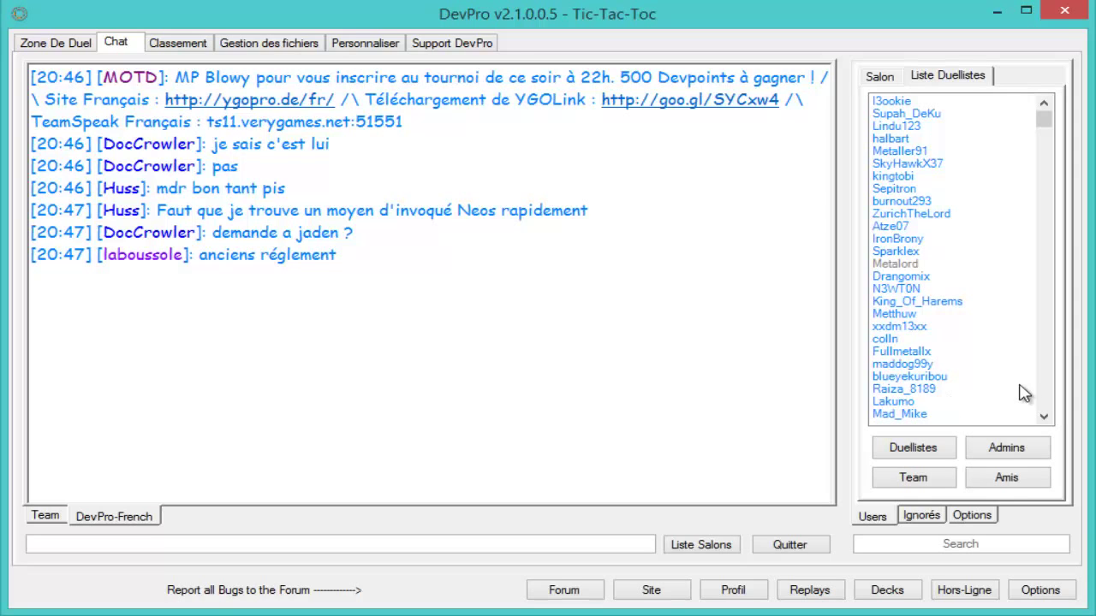
left_click(1021, 455)
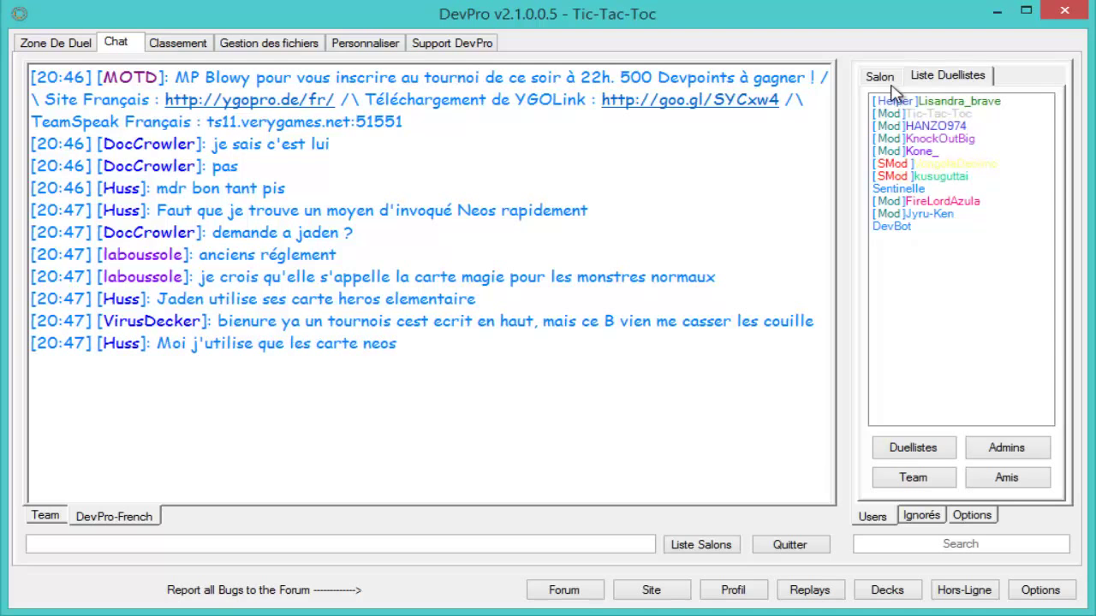
Display the team members and the friends in the duelist list, and compare that list with the channel's users
left_click(913, 478)
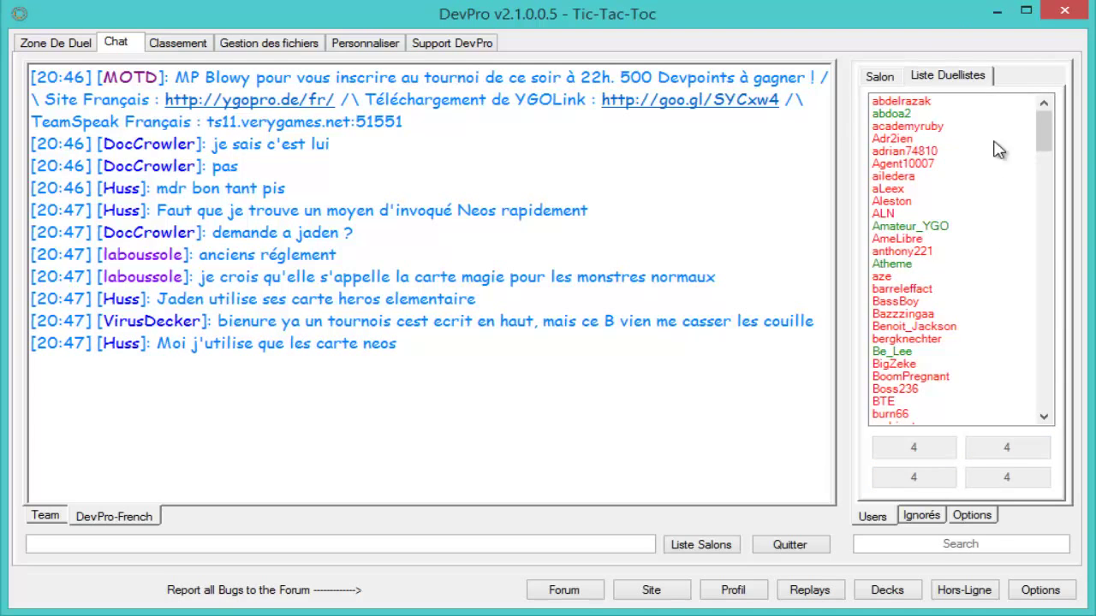
left_click(1007, 476)
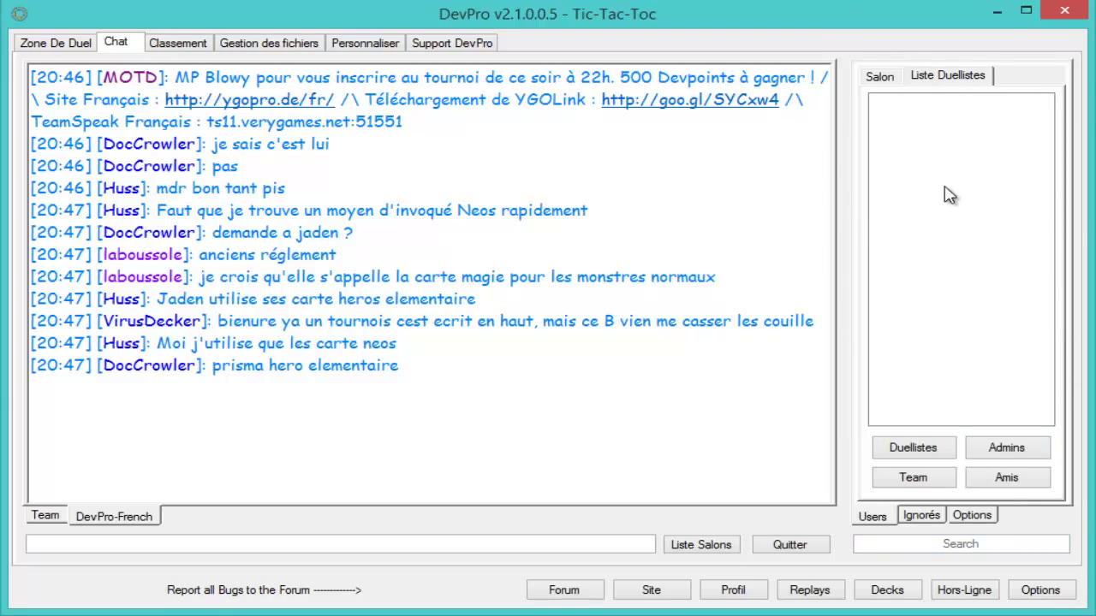
left_click(894, 76)
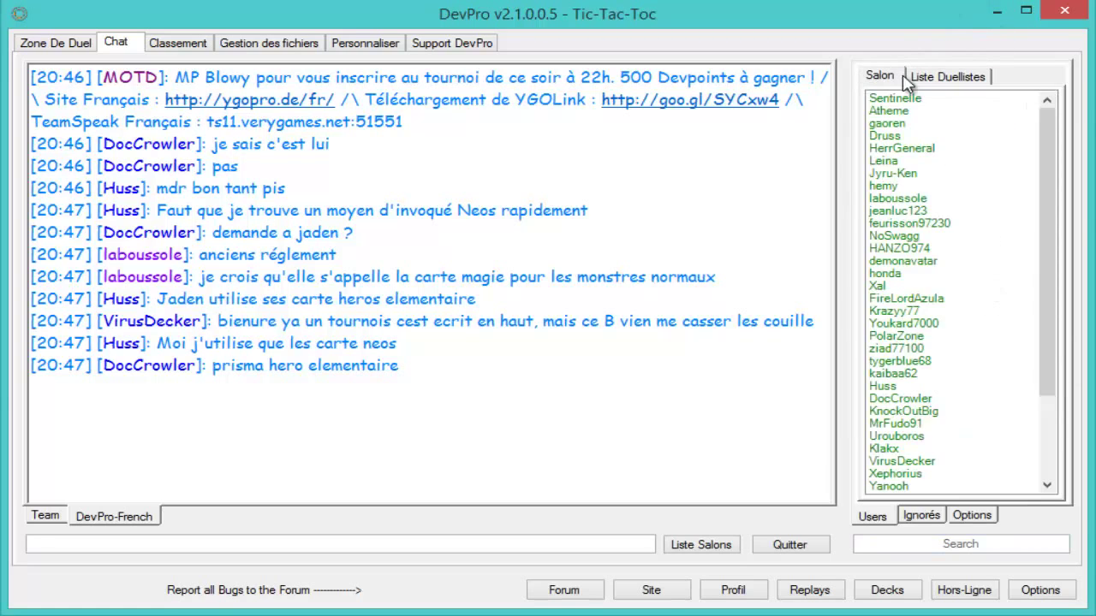
left_click(942, 76)
left_click(882, 77)
left_click(940, 81)
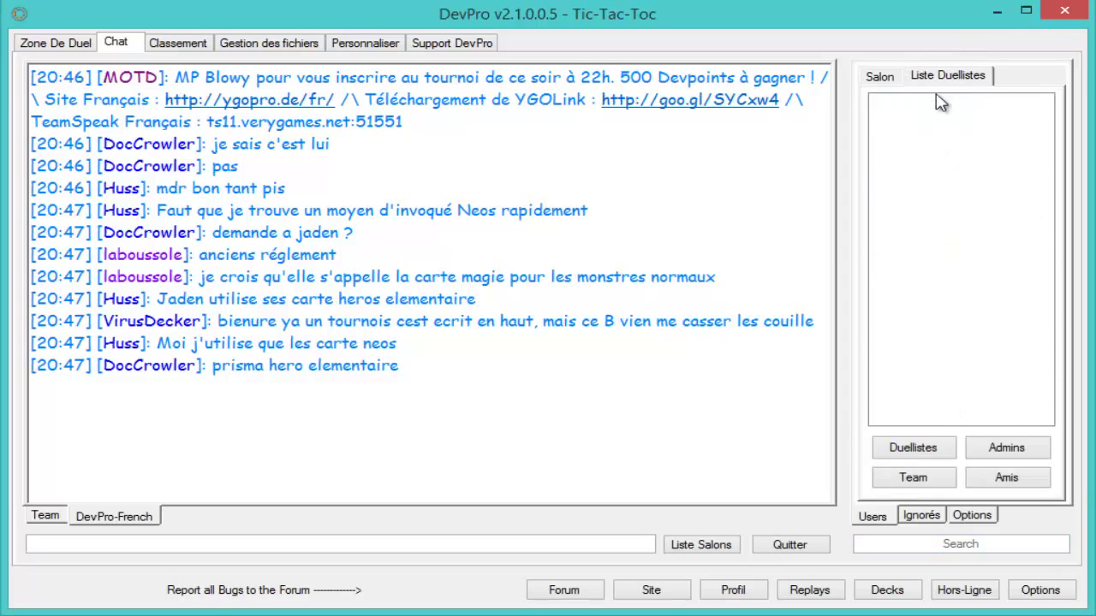
Display the admins in the duelist list again and return to the channel's user list
left_click(983, 451)
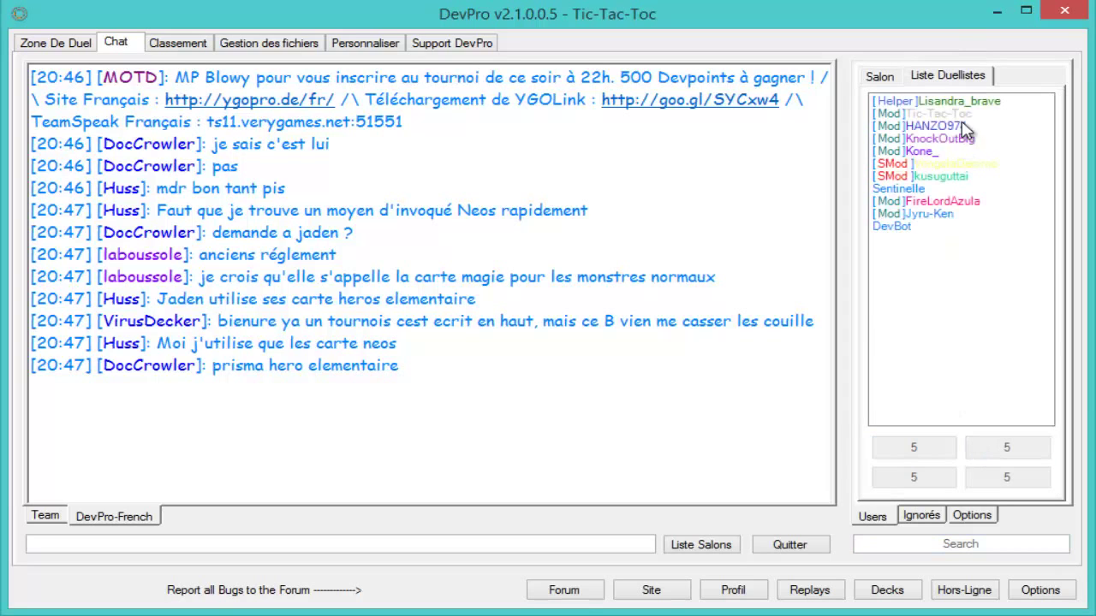
left_click(885, 79)
left_click_drag(1046, 147, 973, 137)
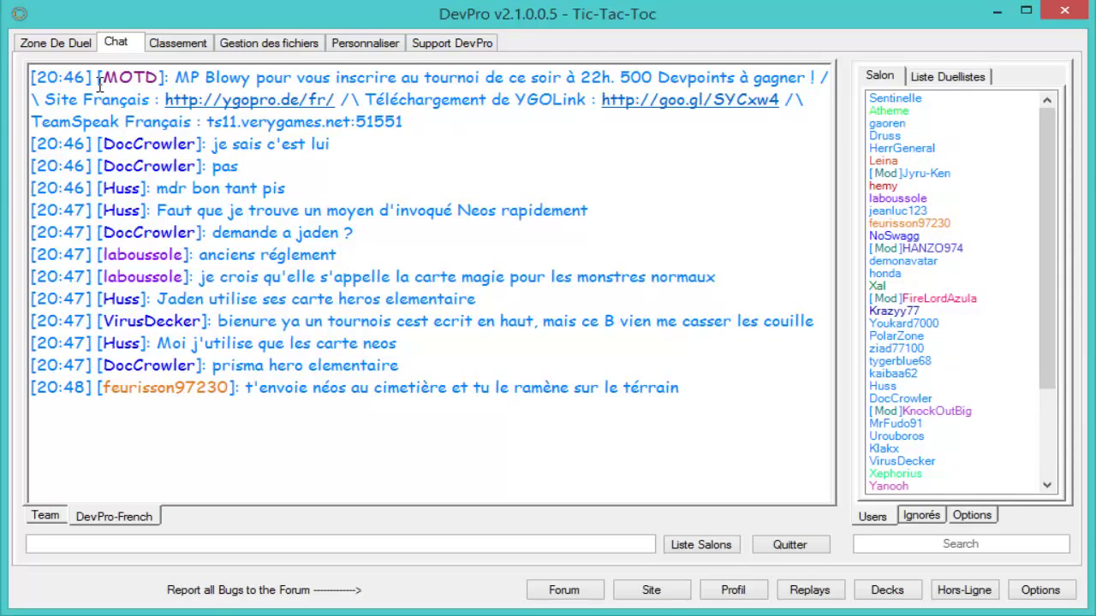
Examine the message of the day at the start of the DevPro-French channel
left_click_drag(458, 123, 171, 77)
left_click(448, 125)
Open a private conversation with a moderator from the channel's user list and close it without sending a message
left_click(920, 249)
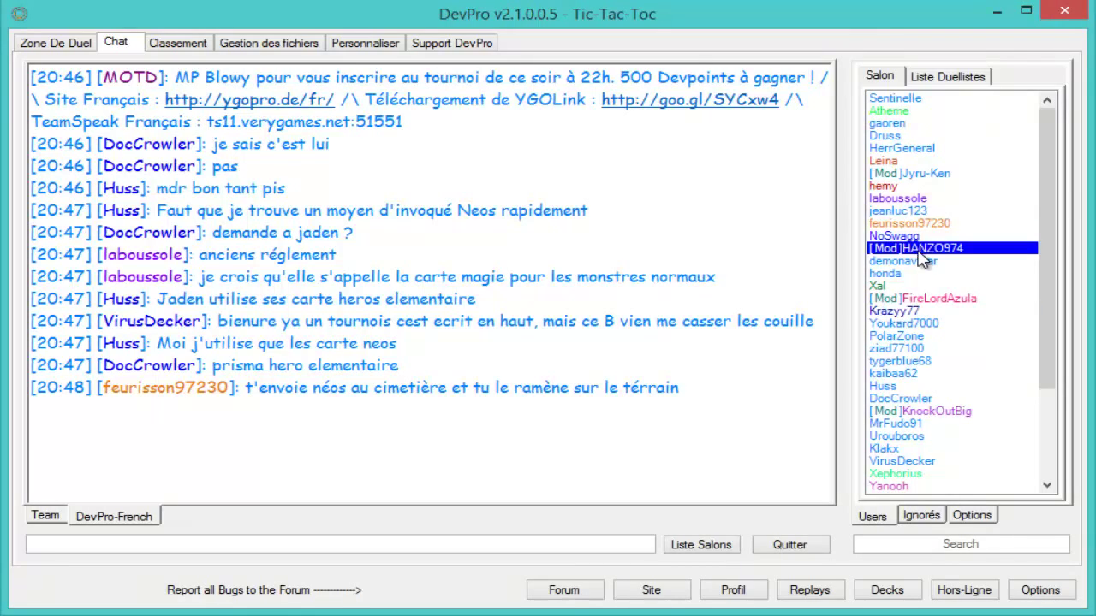
left_click(929, 149)
left_click(940, 175)
double_click(940, 175)
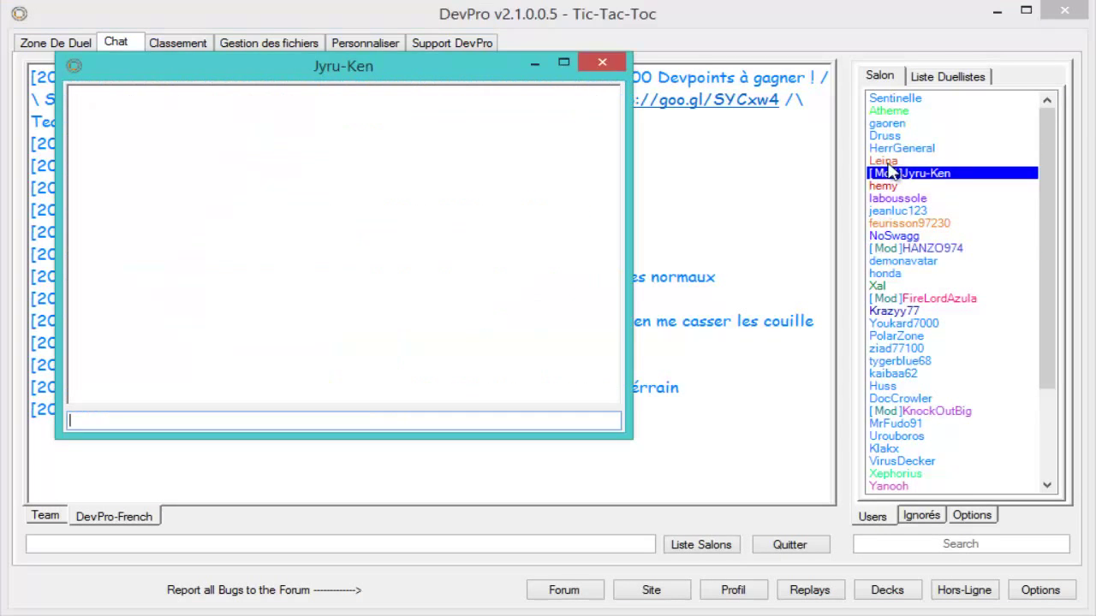
left_click_drag(389, 81, 528, 154)
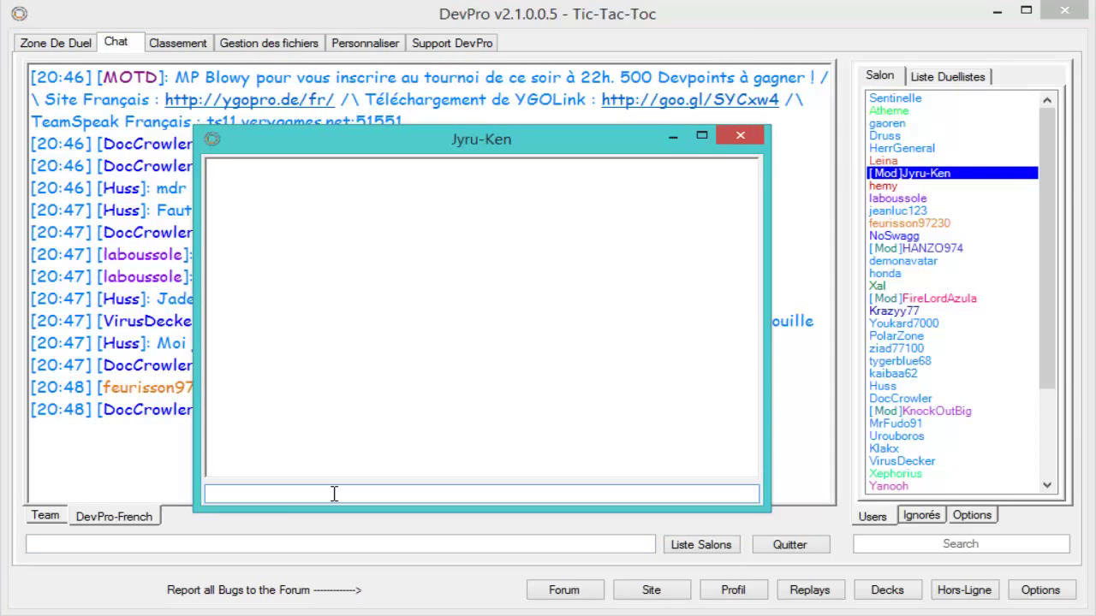
left_click(740, 138)
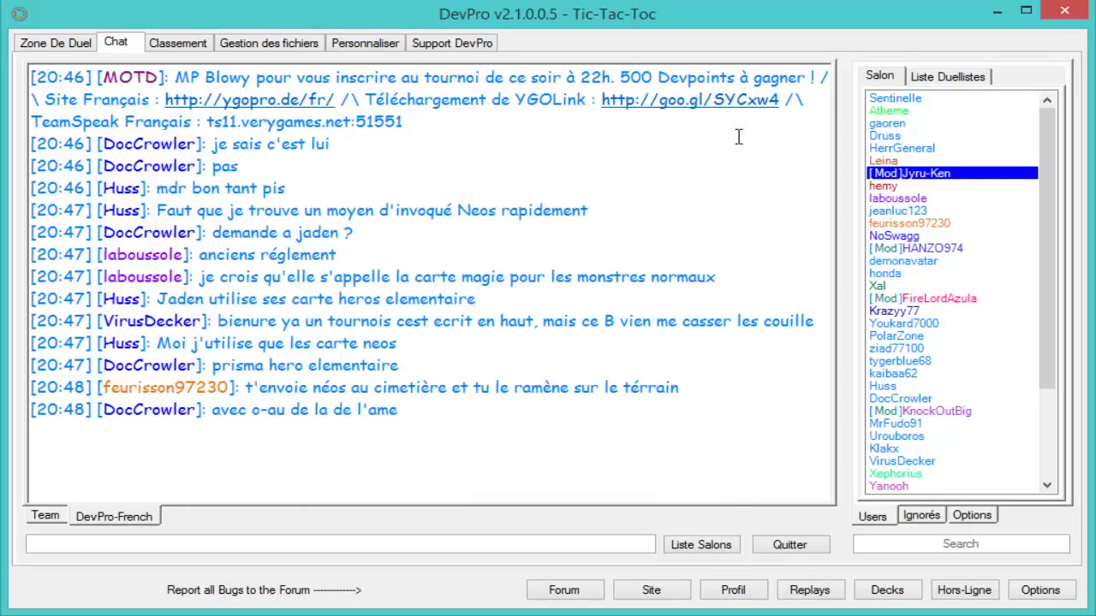
Review the single and team pages of the same moderator's profile, close it and show the user's available actions
right_click(957, 182)
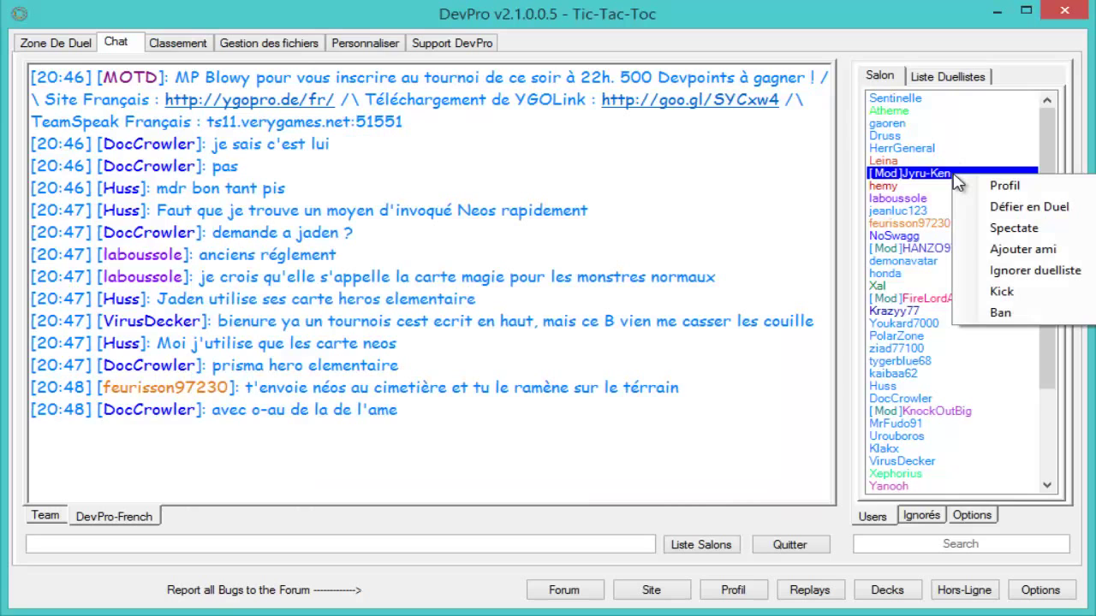
left_click(1005, 186)
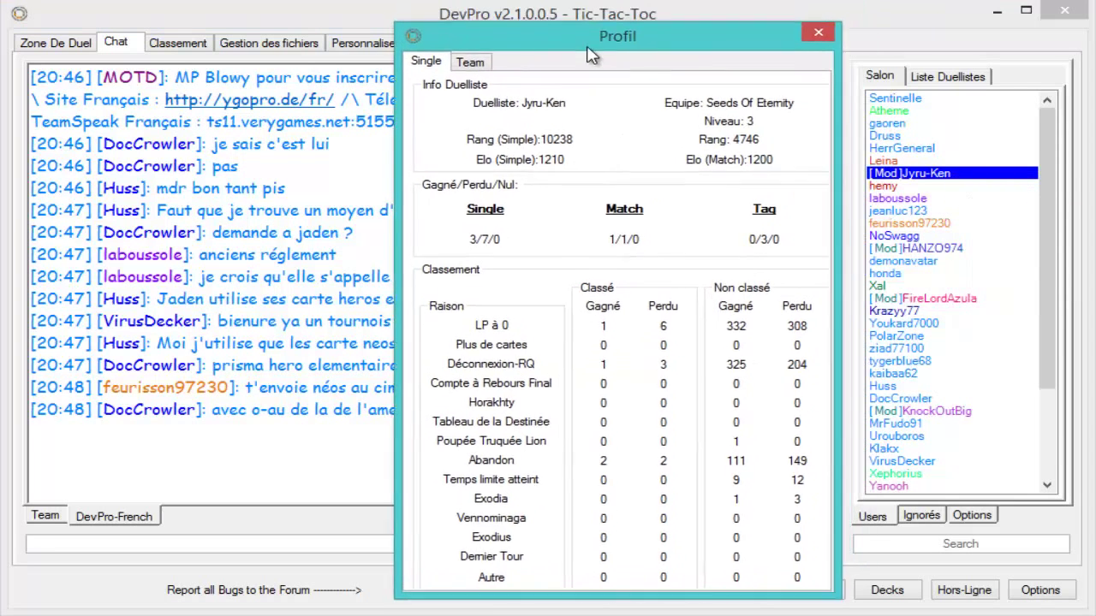
left_click_drag(575, 44, 563, 30)
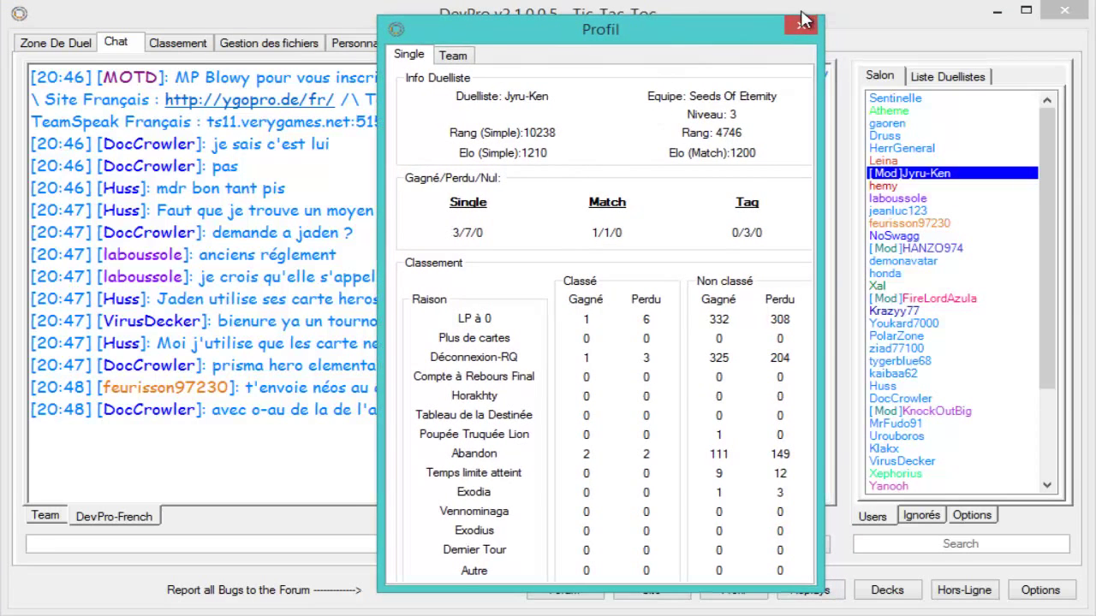
left_click(456, 55)
left_click(409, 54)
left_click(801, 30)
right_click(933, 174)
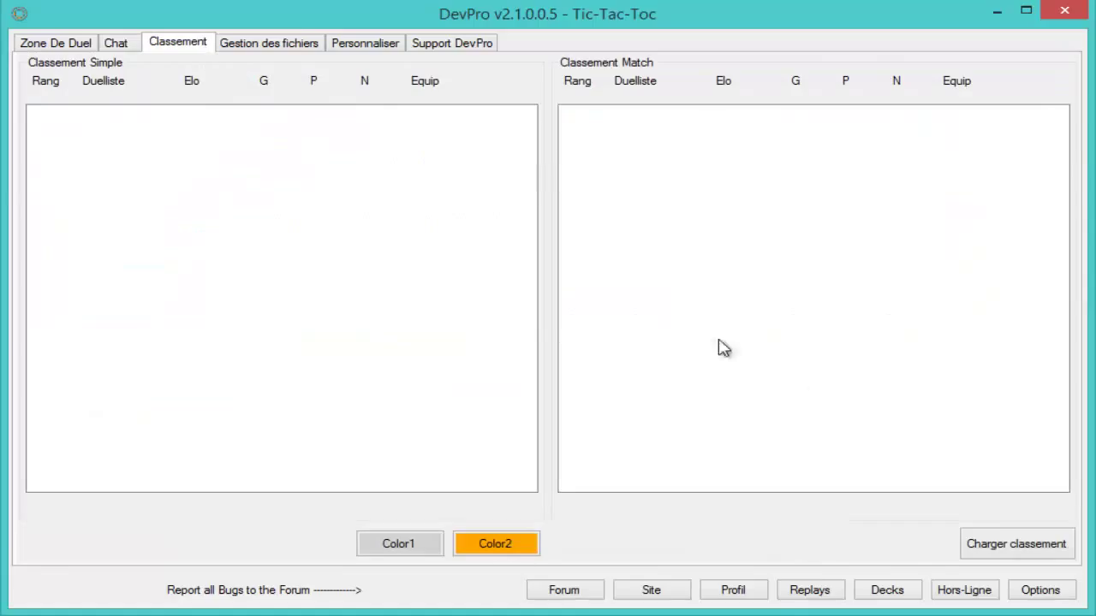
Load the single and match duel rankings
left_click(1034, 548)
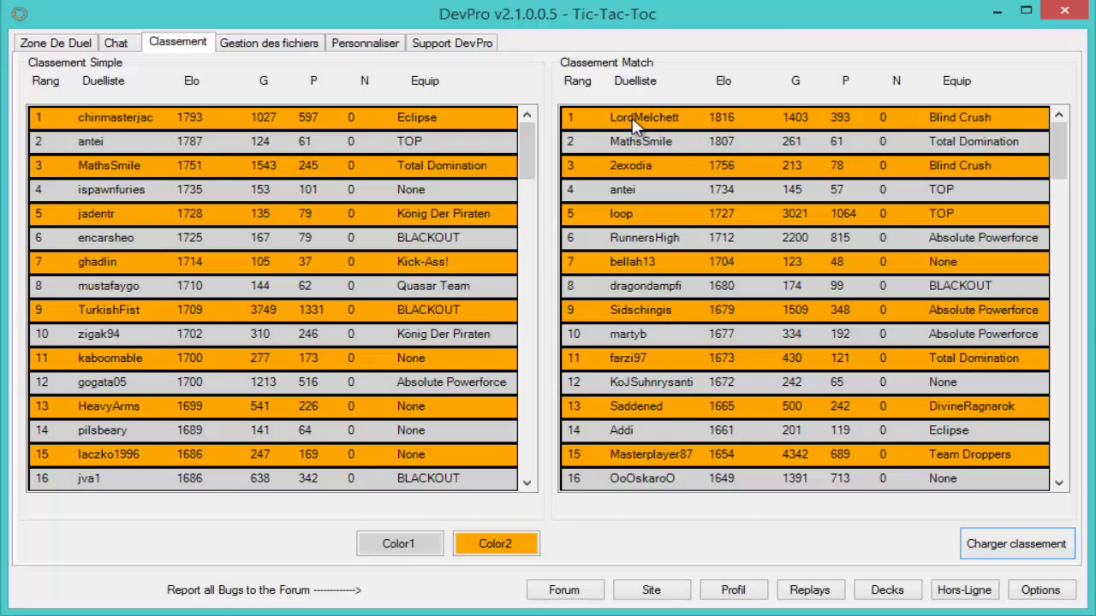
Browse the saved decks Qlip and ScripTest in the file management section
left_click(317, 47)
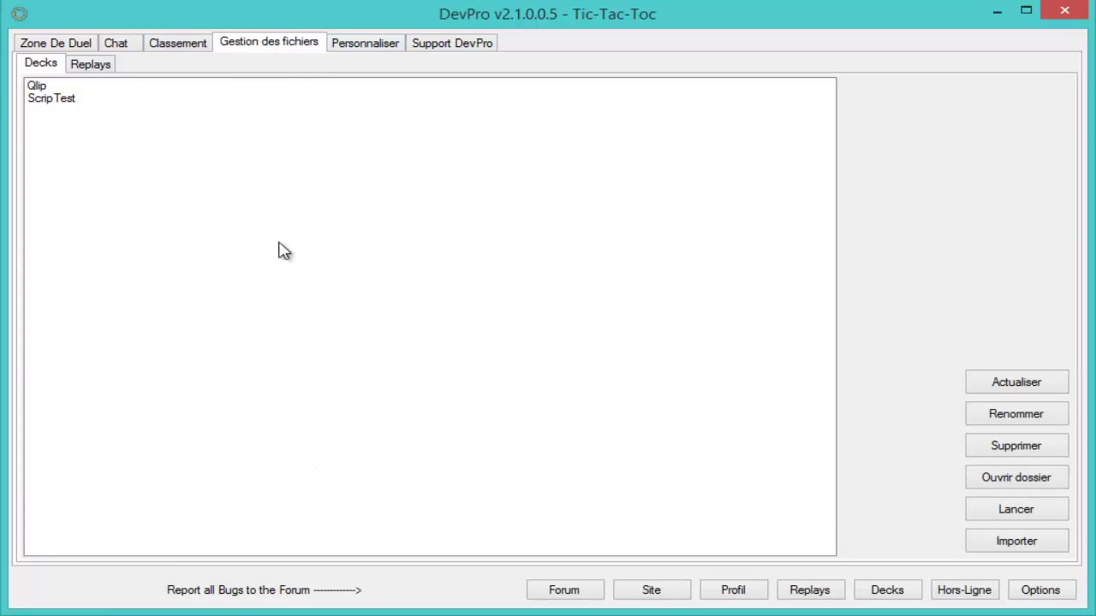
left_click(83, 86)
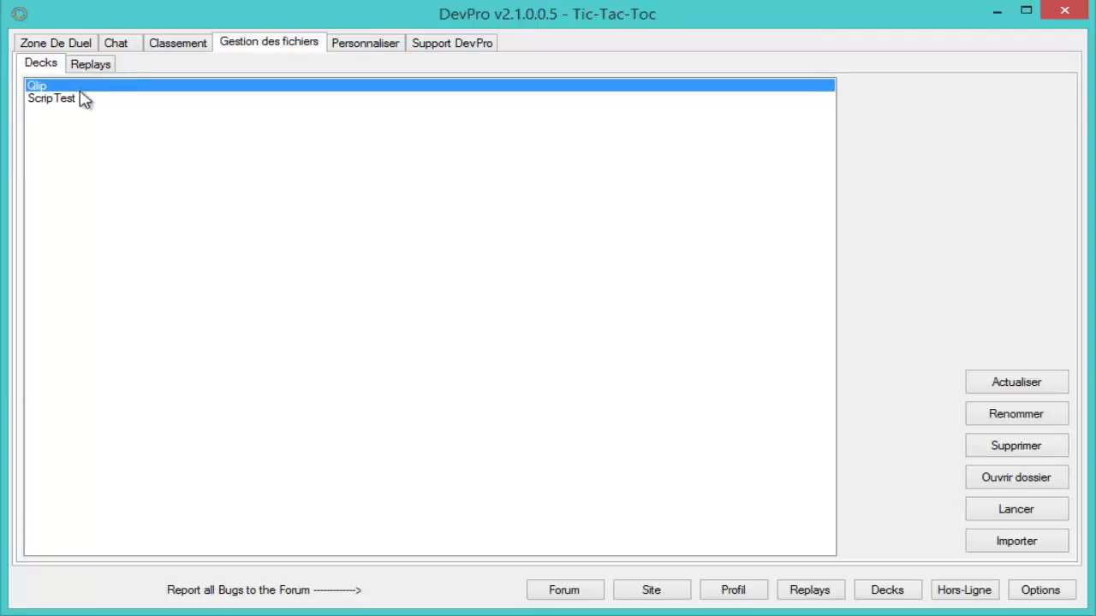
left_click(74, 99)
left_click(68, 87)
Browse the saved replays and examine the details of the goil replay
left_click(98, 63)
left_click_drag(685, 140, 411, 214)
left_click(411, 213)
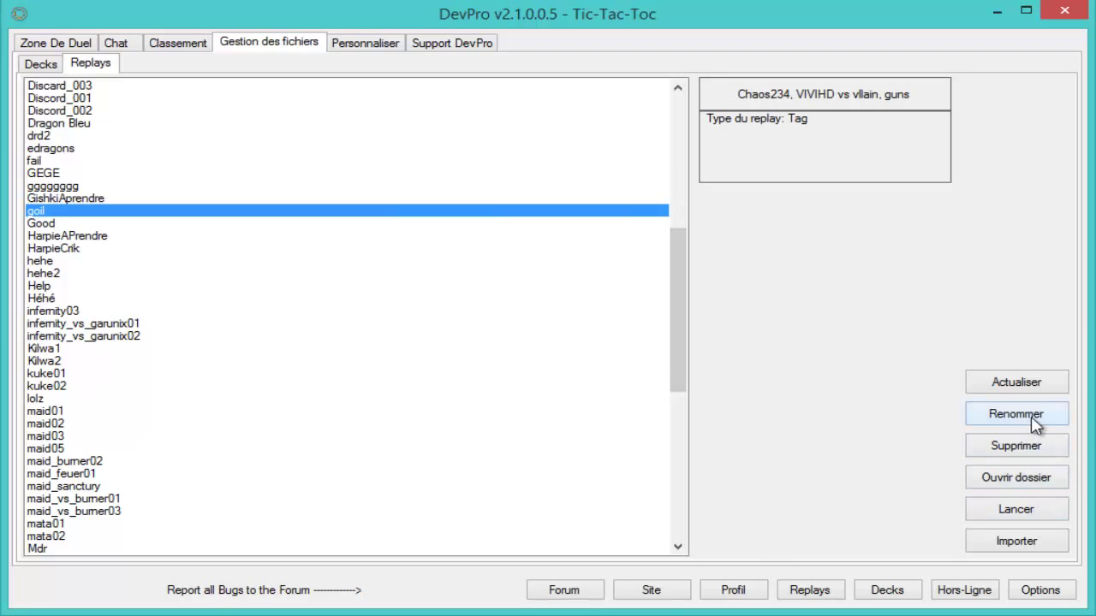
scroll(689, 224, "up", 1)
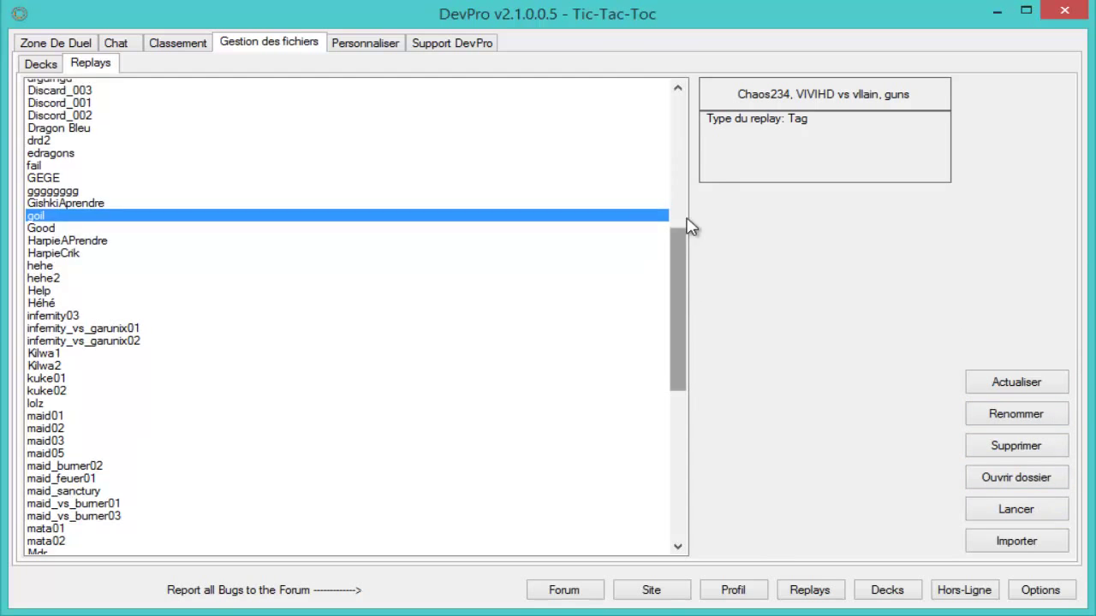
left_click_drag(687, 227, 694, 81)
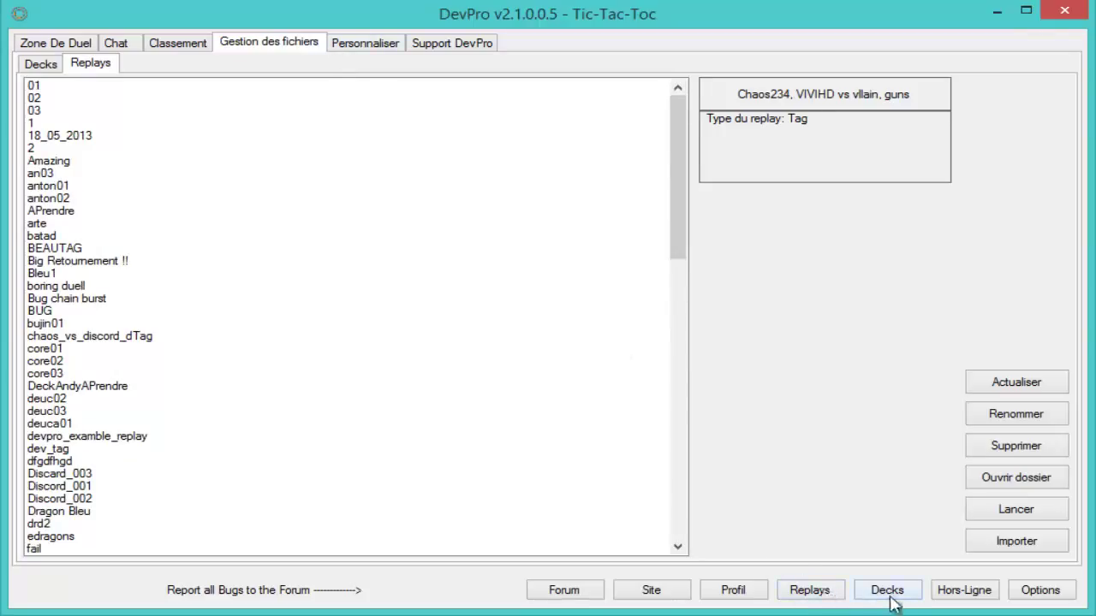
Browse the customization images for Rock, Life Points Color and Life Points Bar, and return to Player 1 Covers
left_click(374, 48)
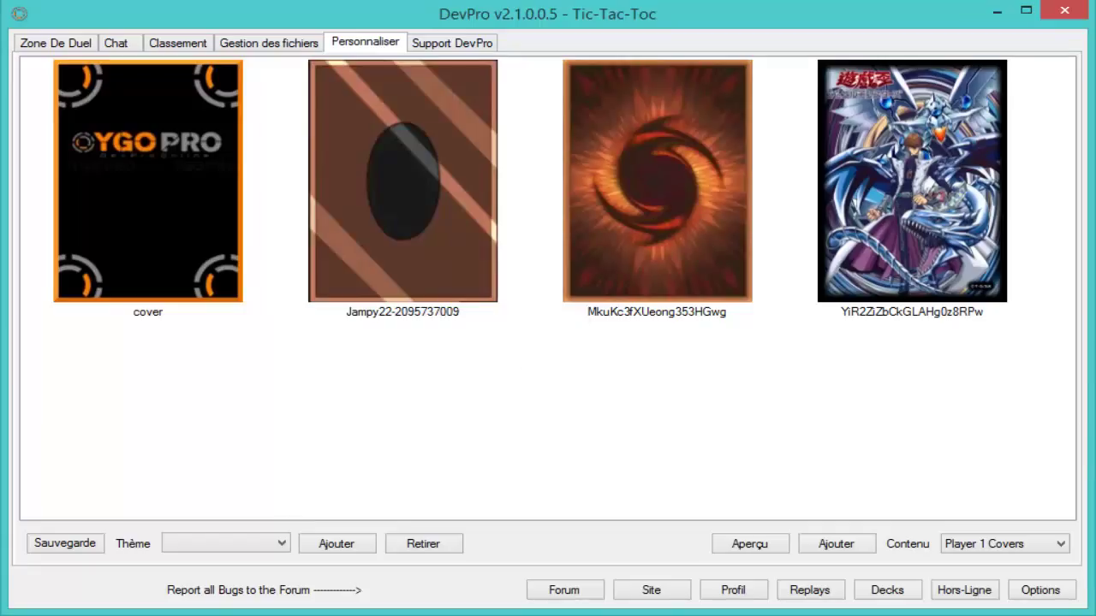
left_click(1039, 545)
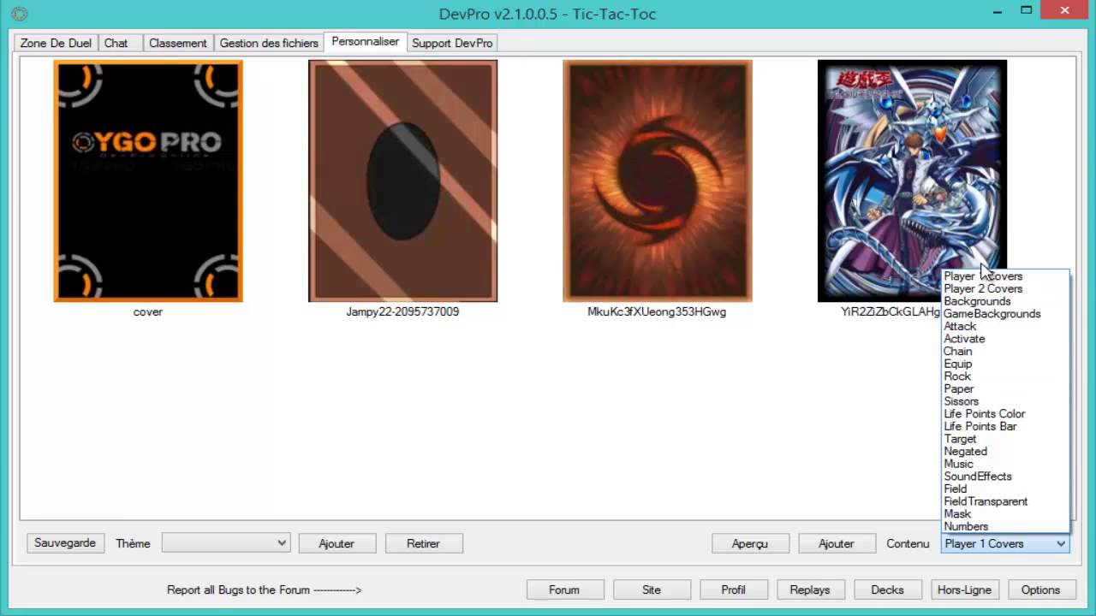
left_click(979, 378)
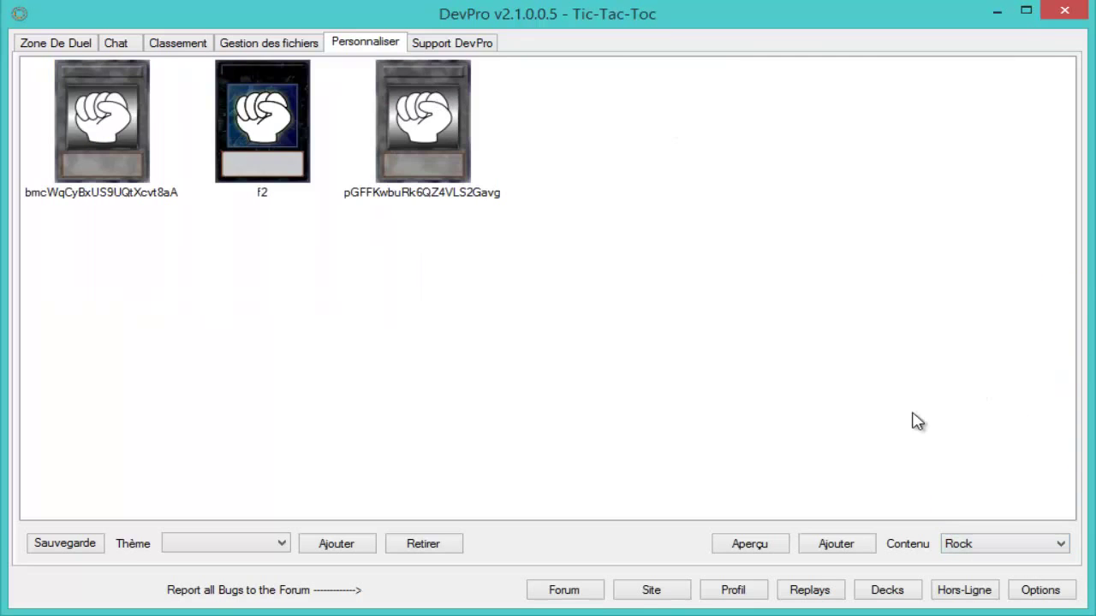
left_click(1024, 542)
left_click(984, 414)
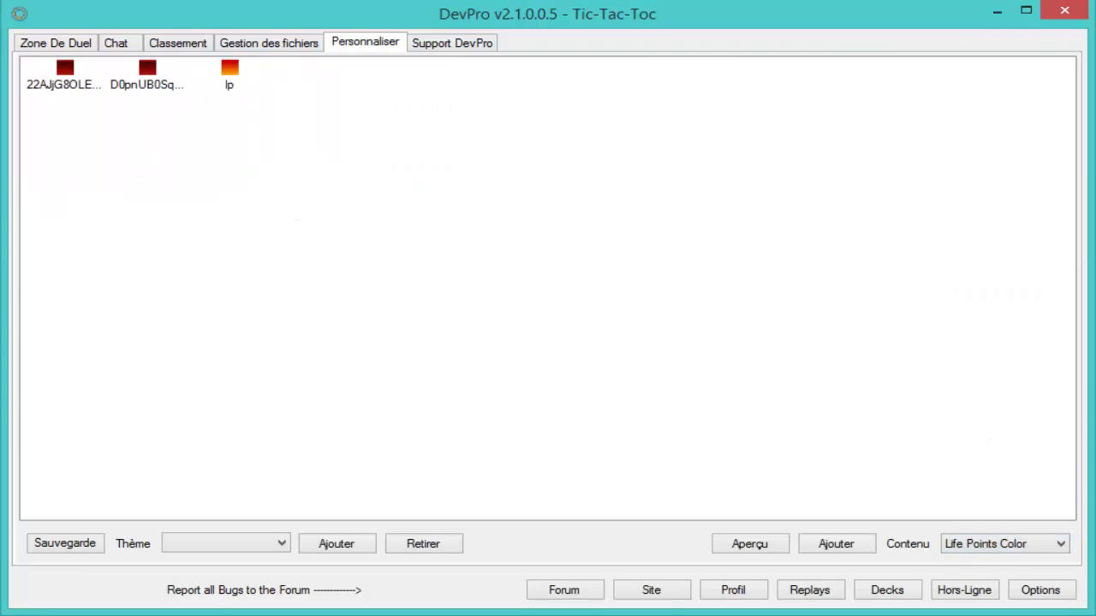
left_click(1047, 546)
left_click(1015, 426)
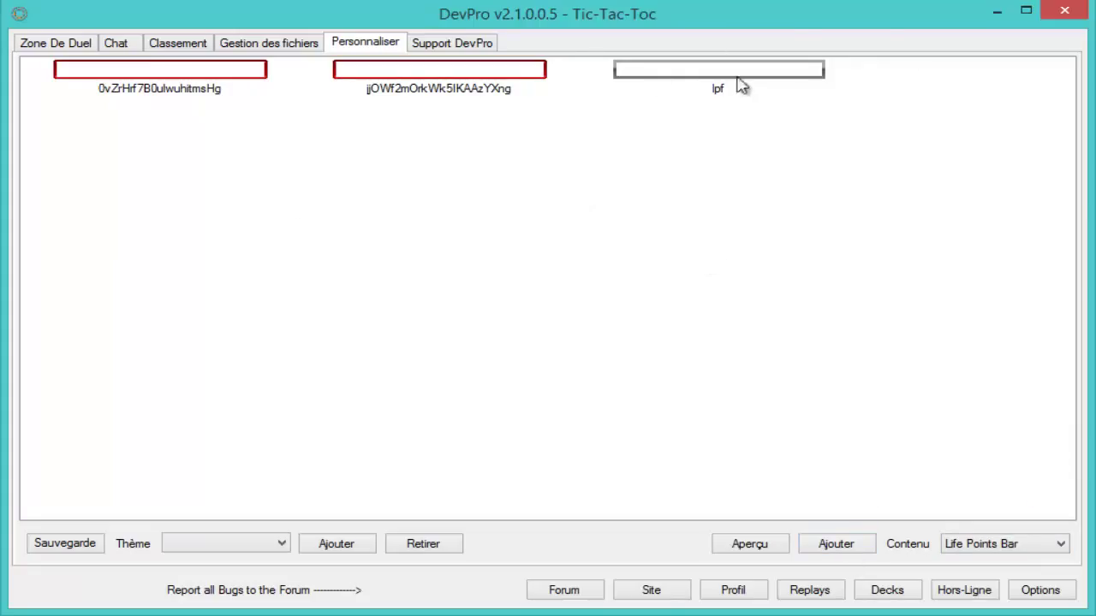
left_click(1025, 550)
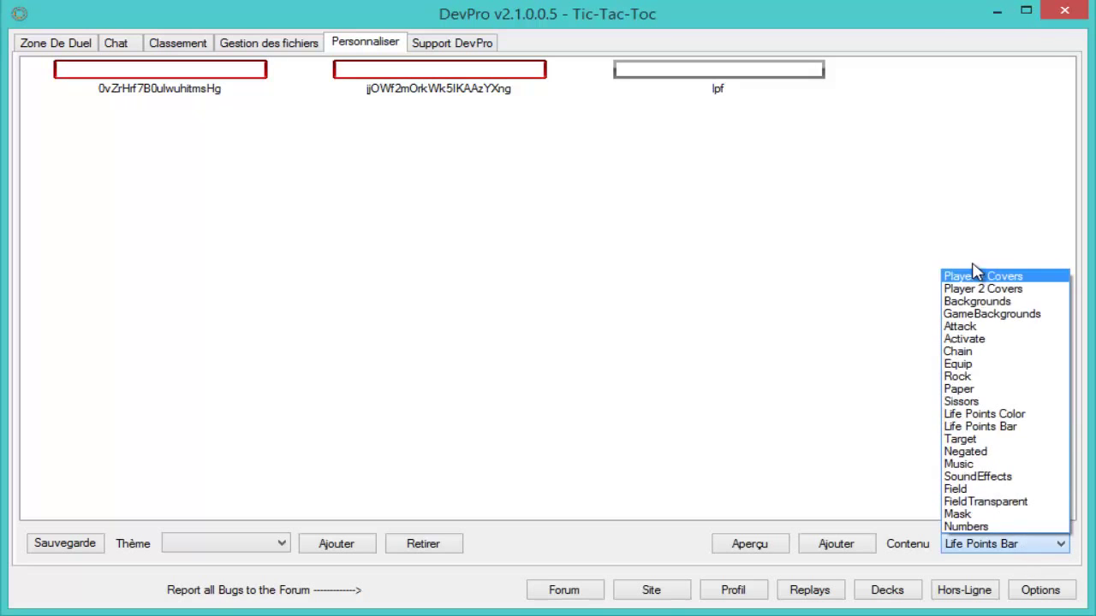
left_click(984, 276)
left_click(1027, 543)
left_click(985, 275)
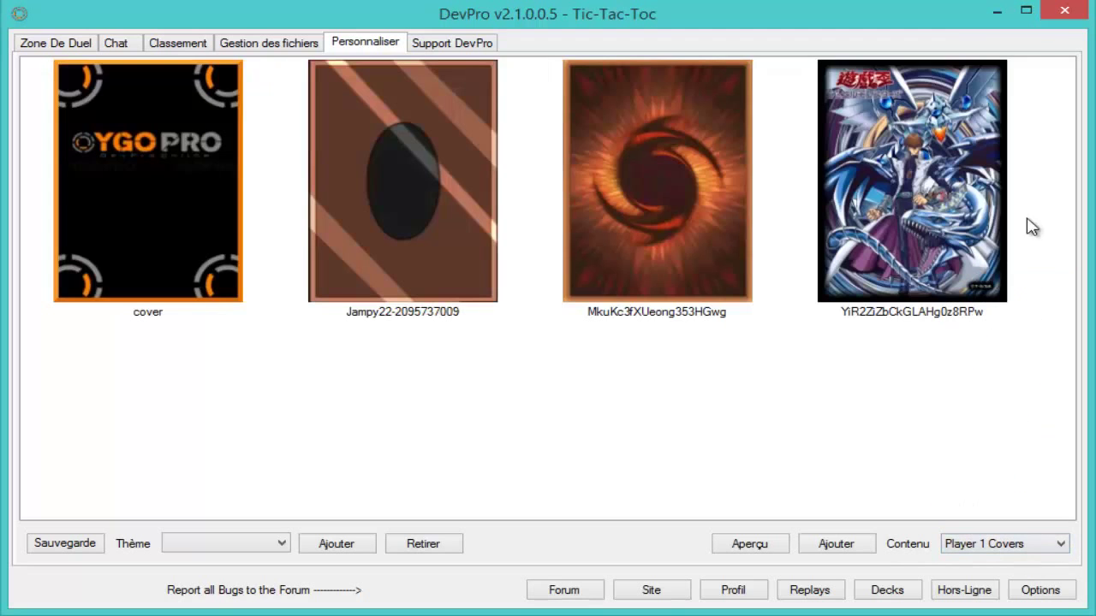
Install the blue dragon artwork as the Player 1 card cover
right_click(948, 98)
left_click(998, 107)
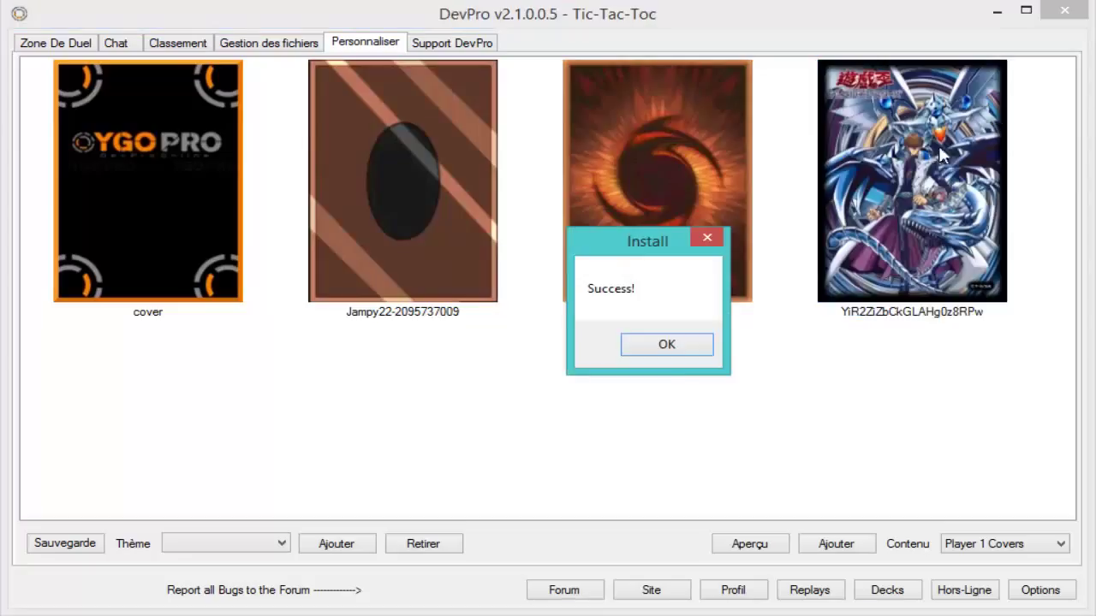
left_click(674, 347)
left_click(635, 232)
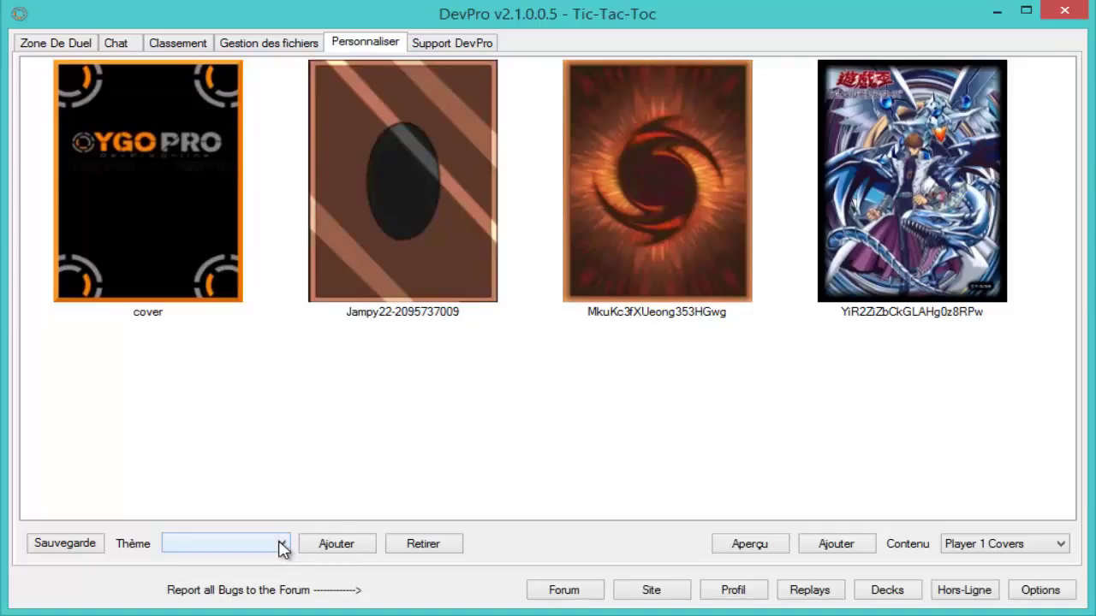
Review the DevPoints support offers, checking the card covers and the chat's coloured usernames as examples
left_click(462, 44)
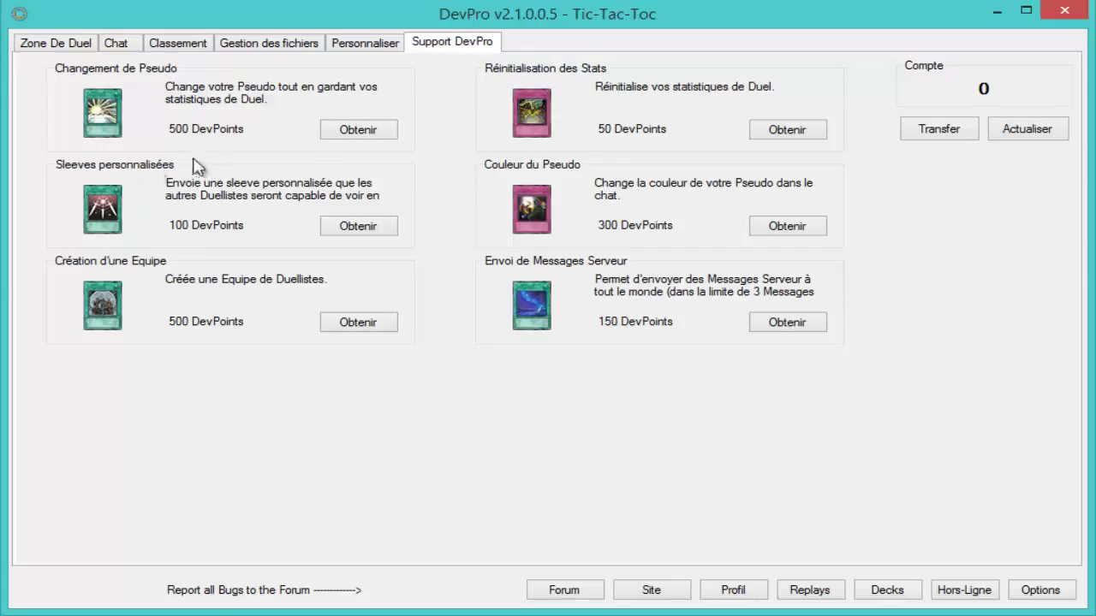
left_click(351, 44)
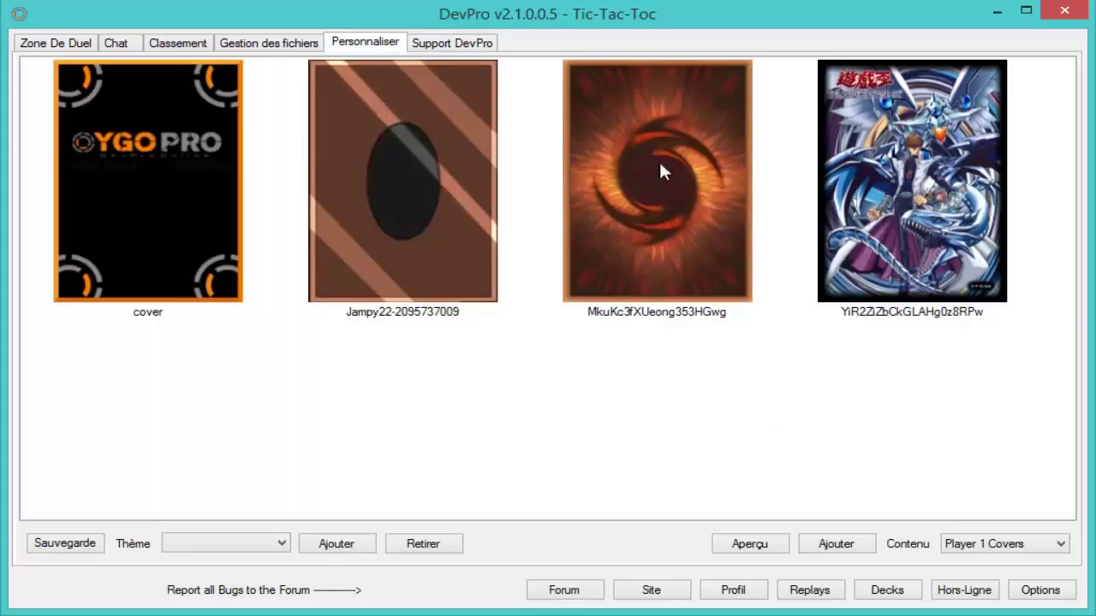
left_click(446, 44)
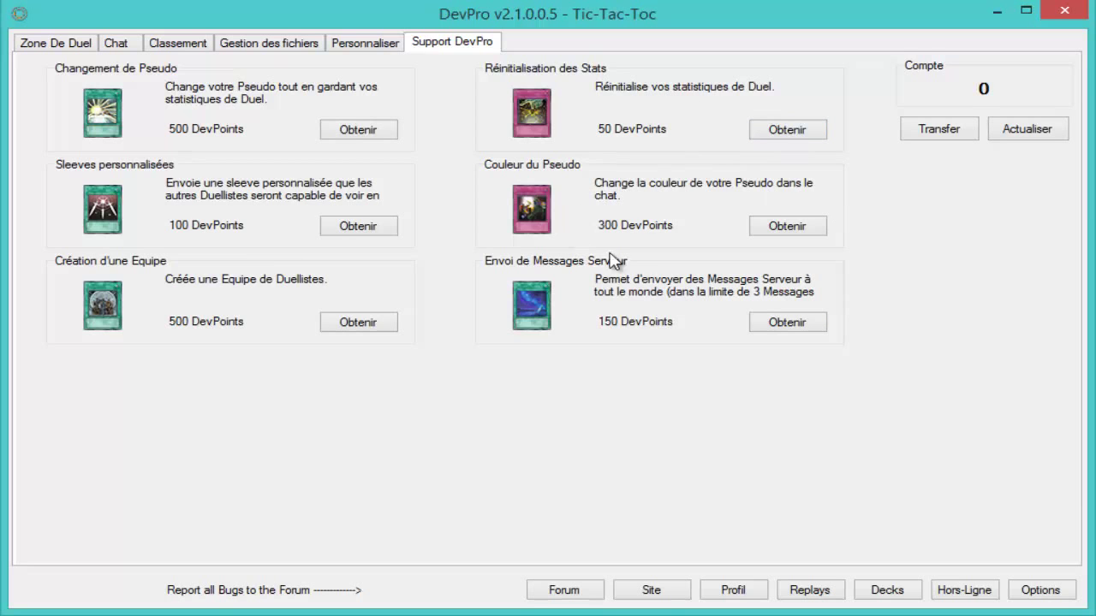
left_click(115, 42)
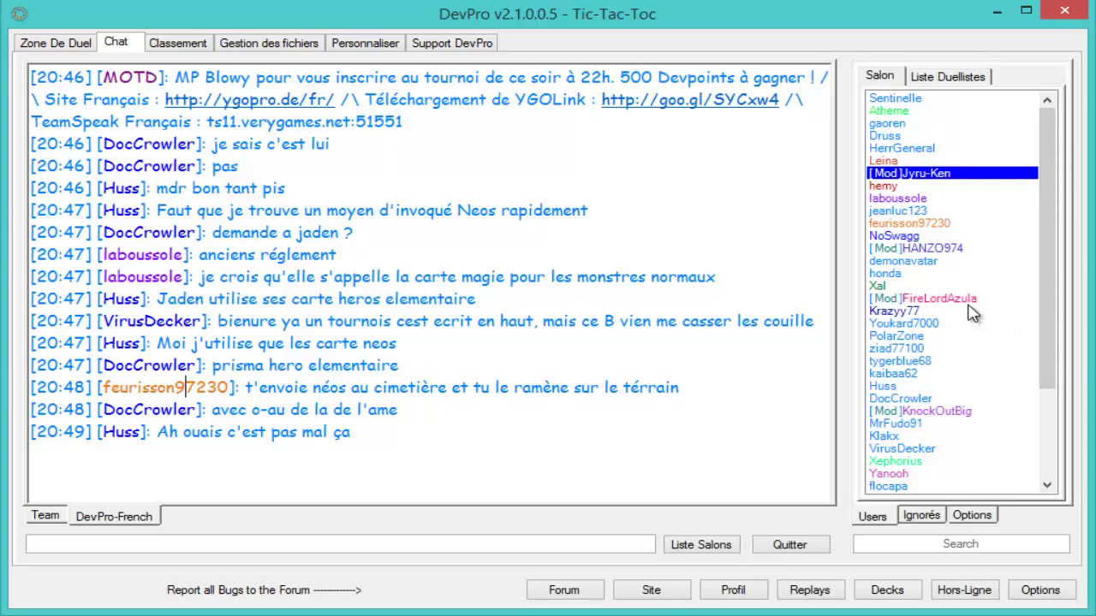
left_click(495, 43)
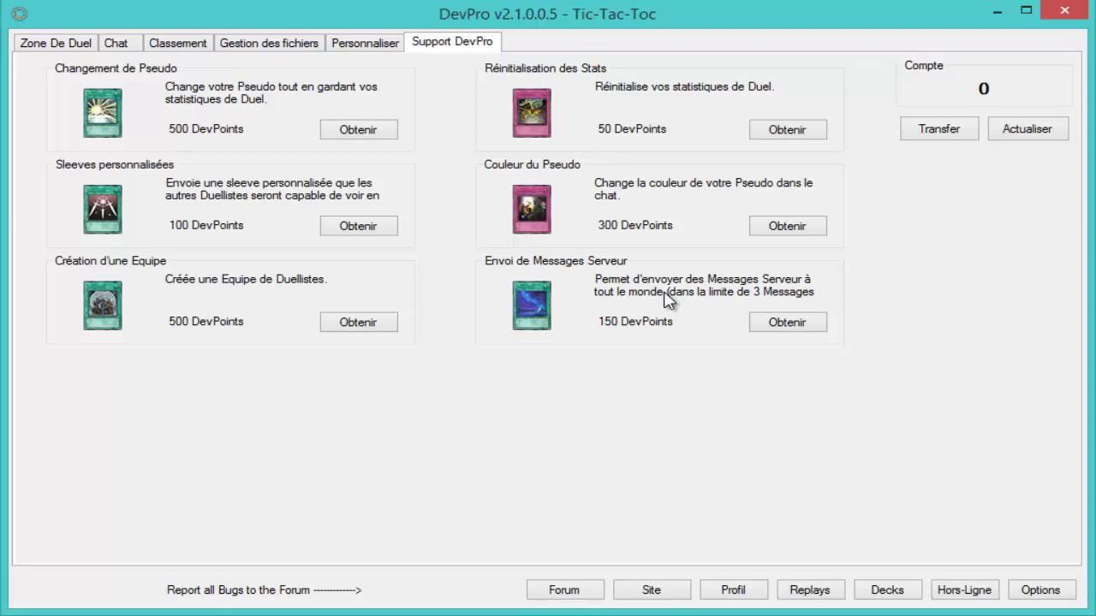
Run /help in the DevPro-French chat and review the basic chat commands it lists
left_click(113, 47)
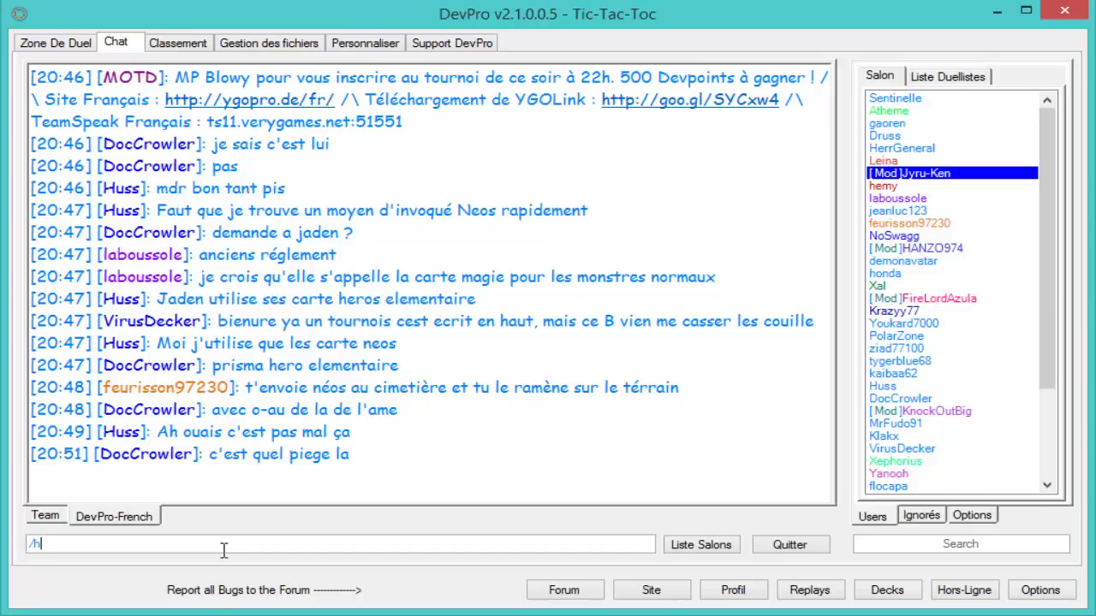
left_click(223, 550)
type("/help")
key("Return")
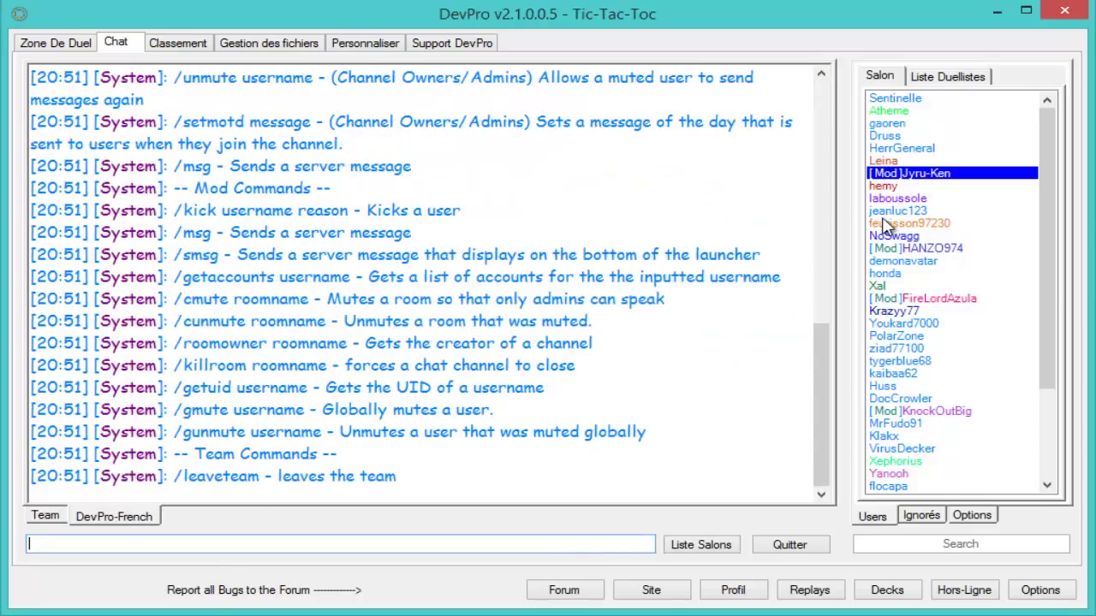
left_click_drag(821, 355, 861, 220)
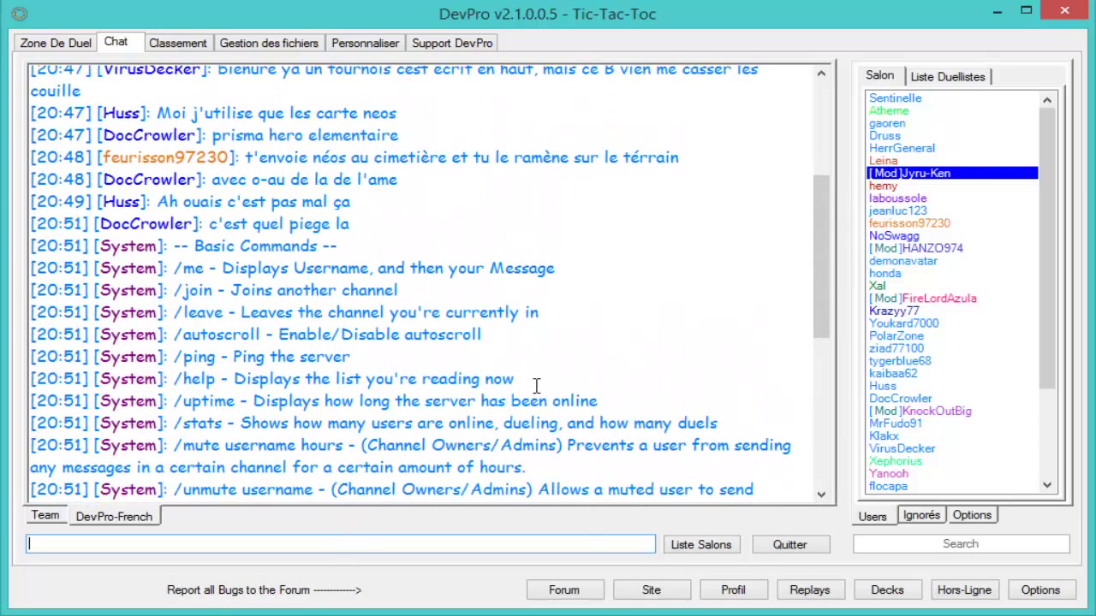
Join the DevPro-German and DevPro-English channels from the channel list and show the DevPro-English chat
left_click(790, 548)
left_click(713, 549)
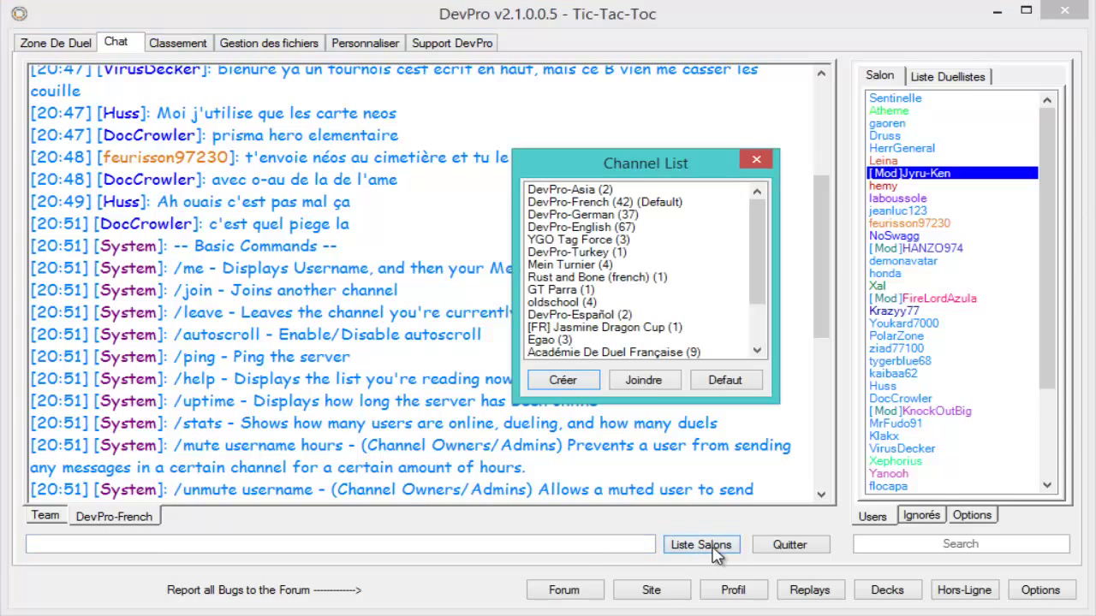
left_click(632, 214)
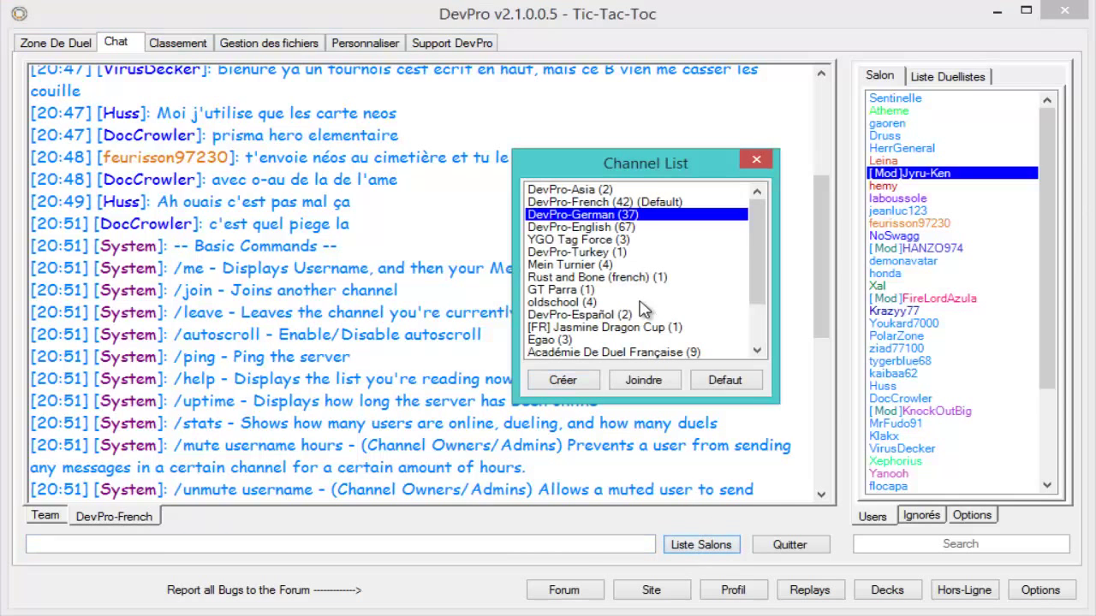
left_click(651, 382)
left_click(706, 548)
left_click(614, 227)
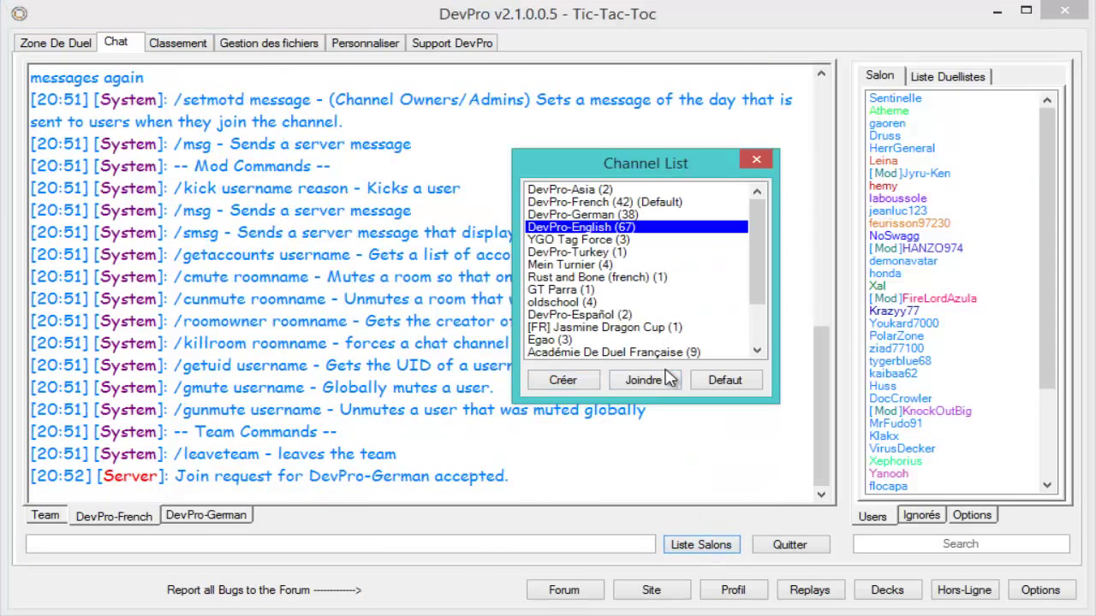
left_click(668, 379)
left_click(298, 516)
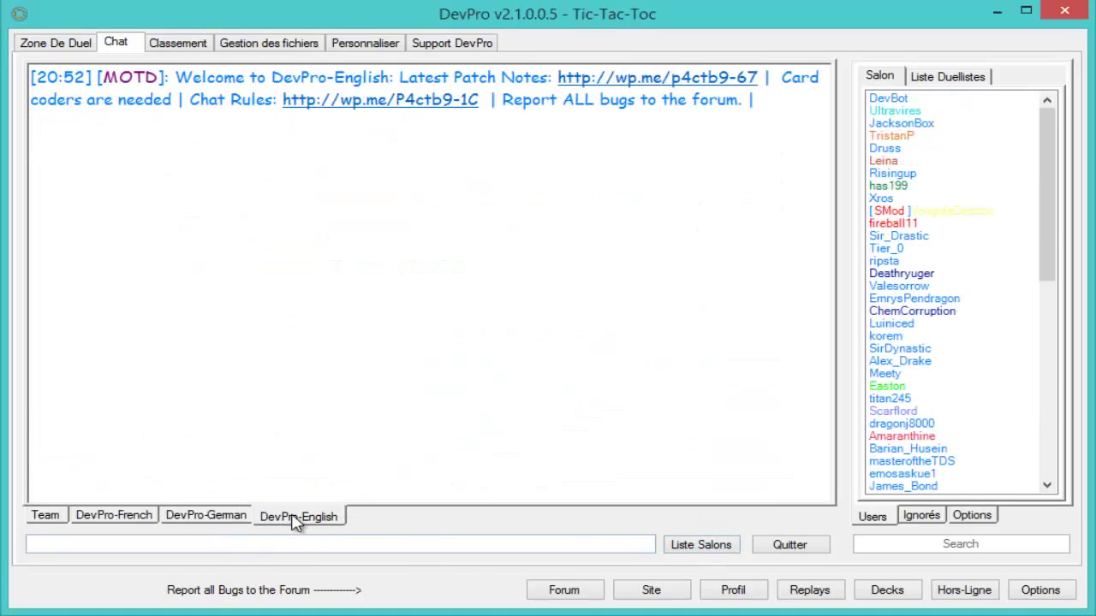
Create a new chat channel named Sallon De Test
left_click(696, 545)
left_click(565, 380)
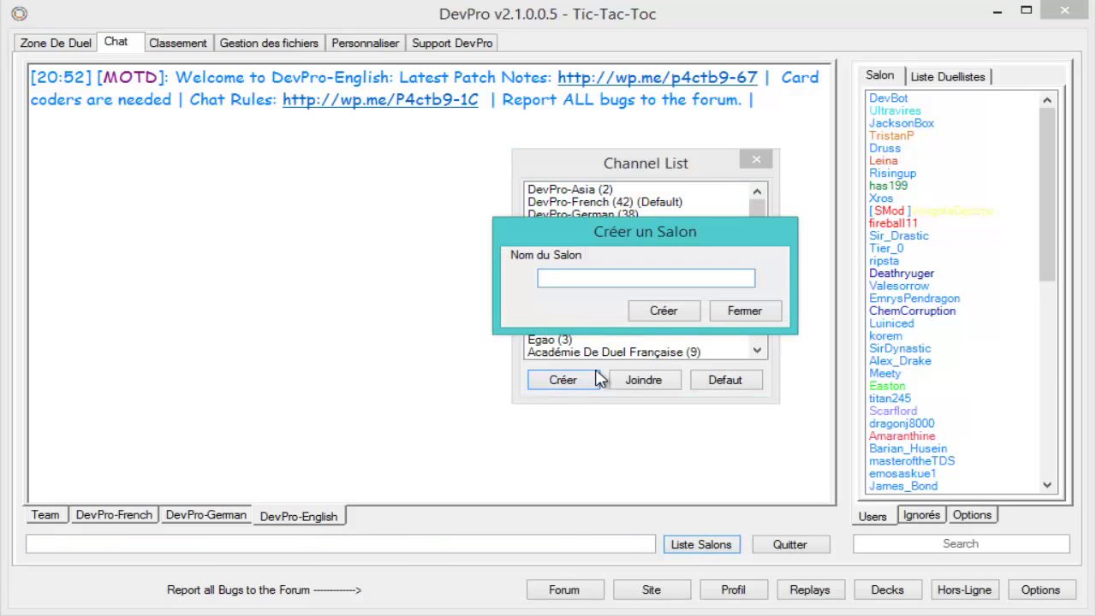
type("Sallon De Test")
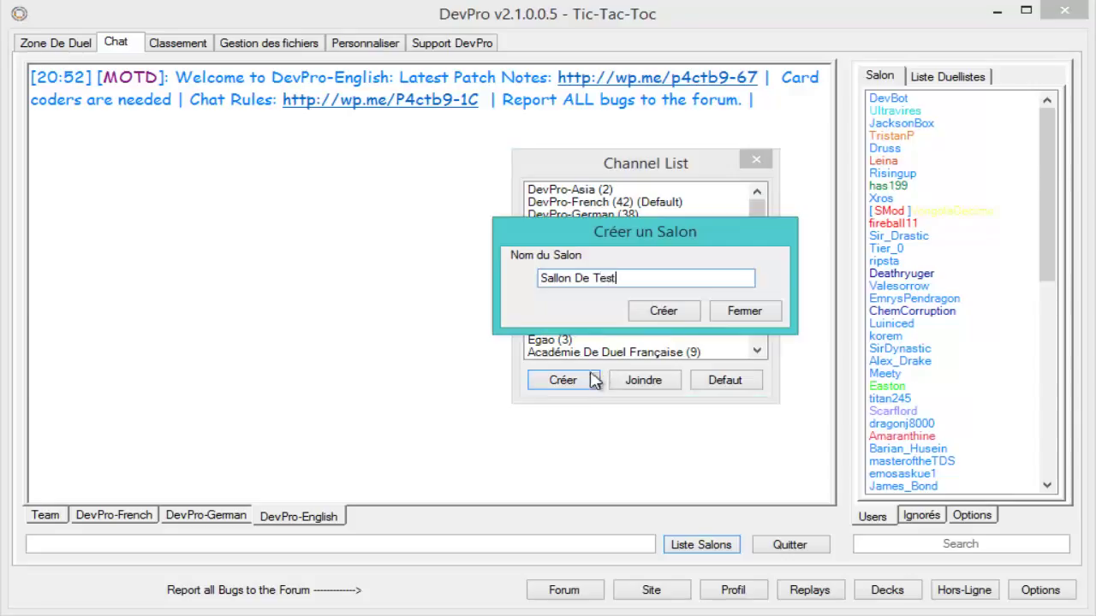
left_click(690, 311)
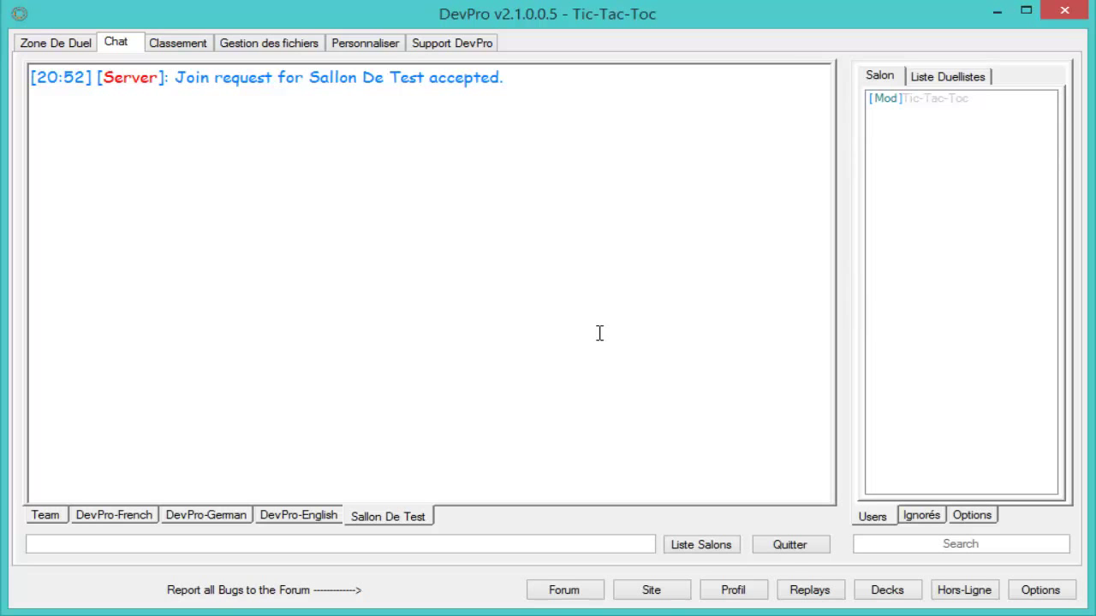
Leave the Sallon De Test, DevPro-English and DevPro-German channels and return to the DevPro-French chat
left_click(787, 546)
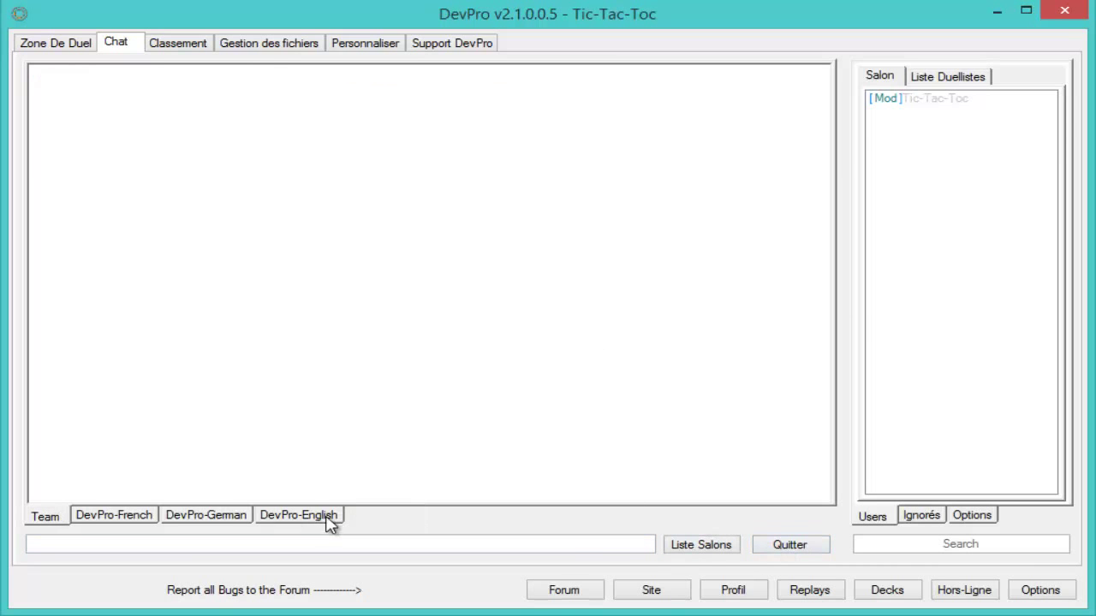
left_click(331, 519)
left_click(785, 546)
left_click(236, 519)
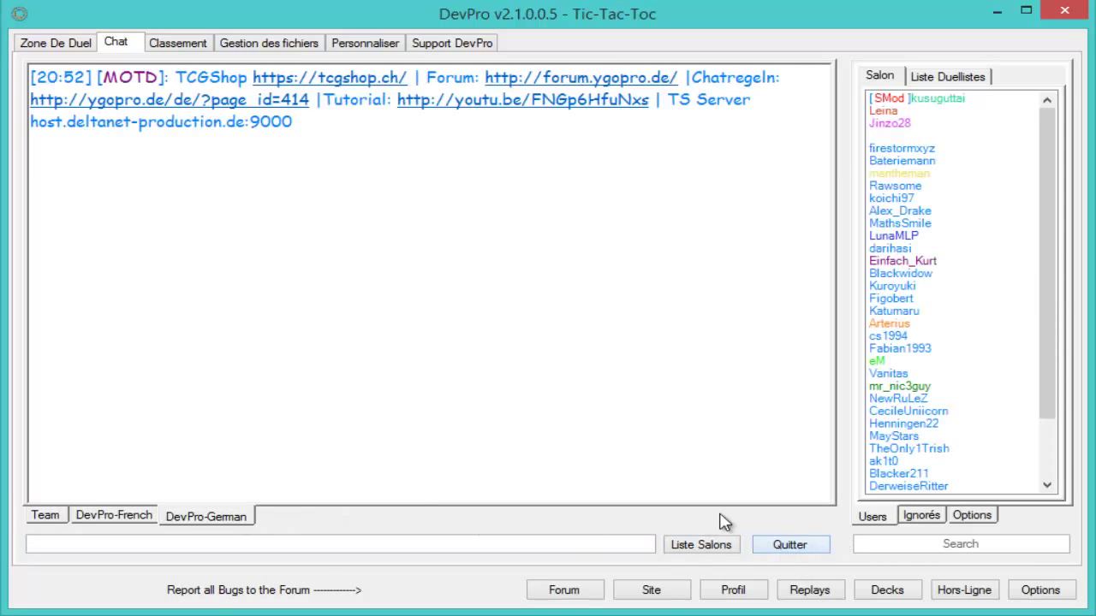
left_click(807, 555)
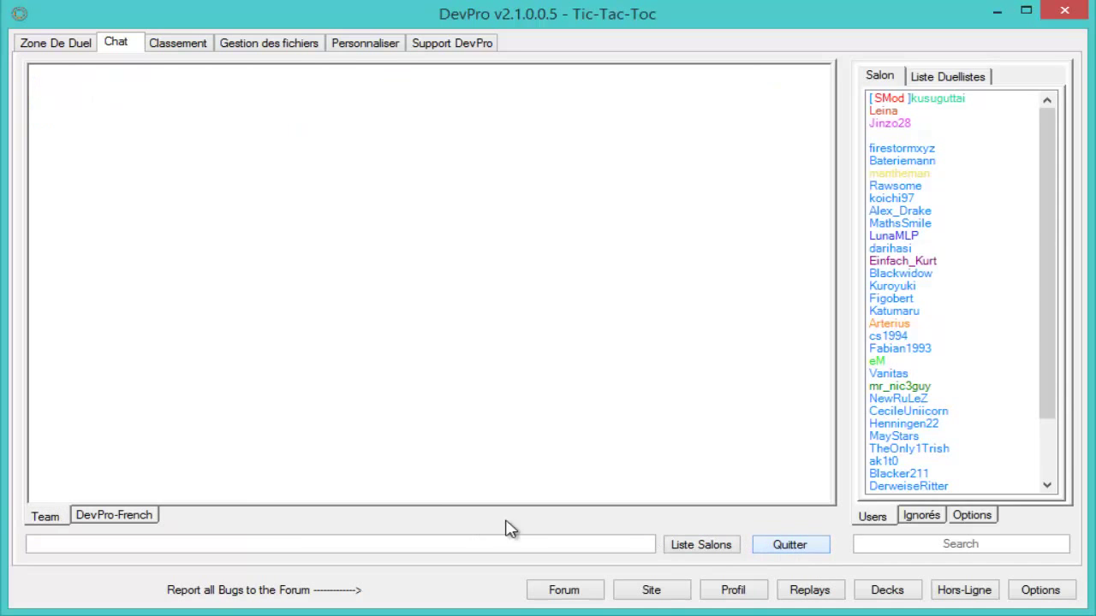
left_click(76, 518)
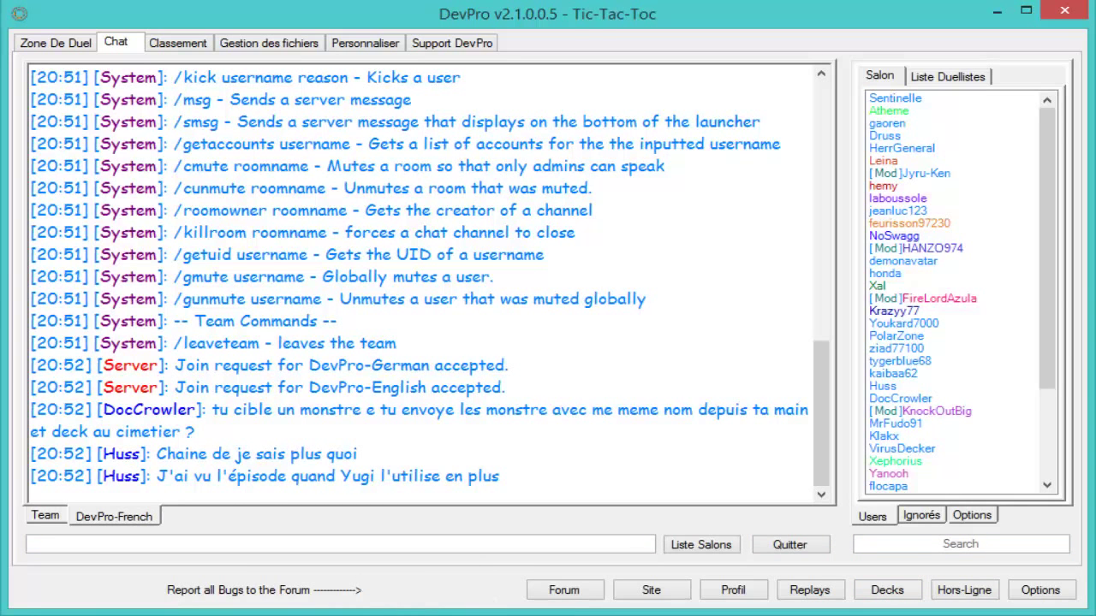
Open the deck editor, create a deck named Deck Tuto and clear all cards from it
left_click(991, 541)
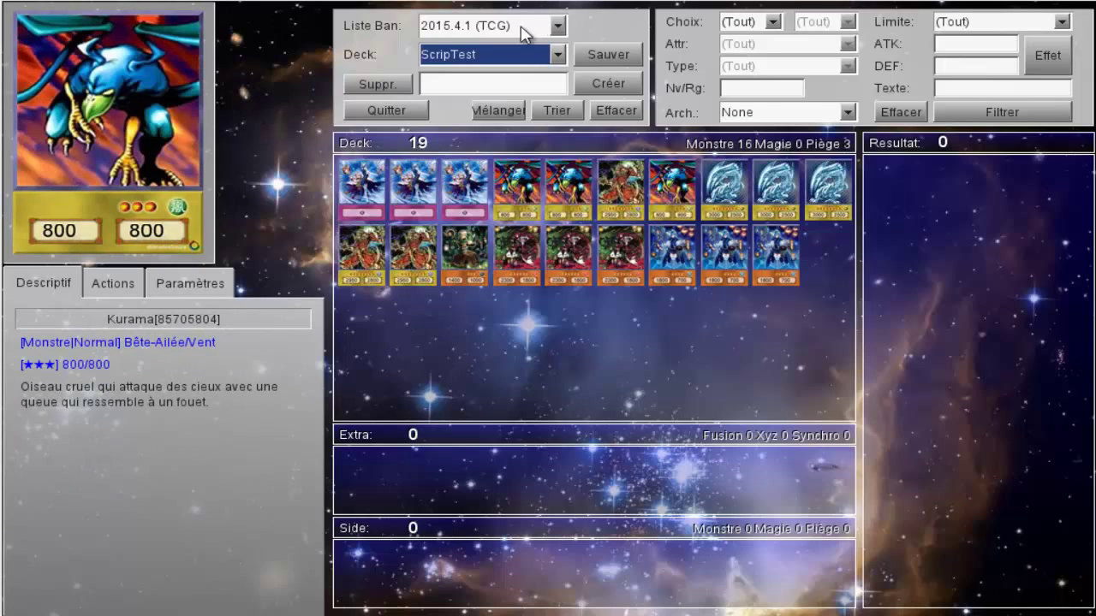
left_click(520, 81)
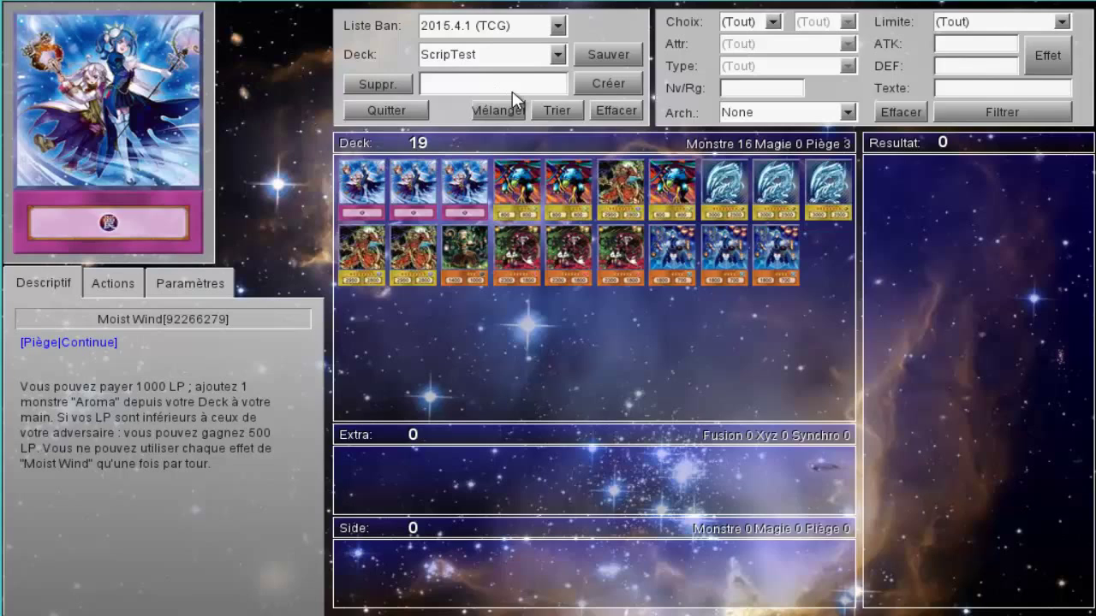
type("Deck Tuto")
left_click(620, 86)
left_click(623, 109)
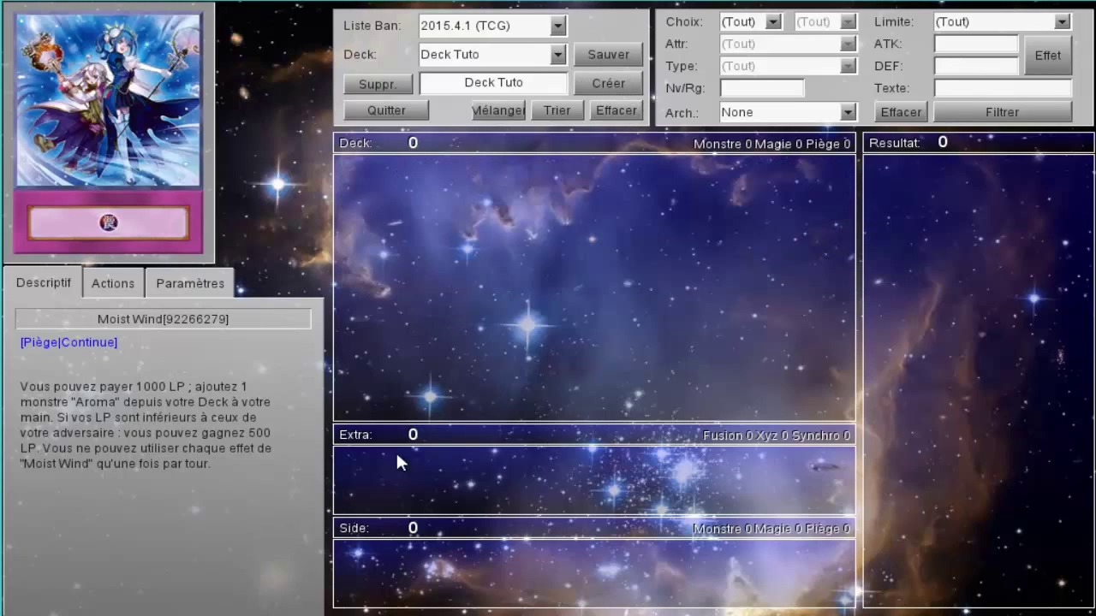
Search the cards for Dragon and add three copies of Dragon Blanc aux Yeux Bleus, removing and re-adding one of them
left_click(1011, 88)
type("Dragon")
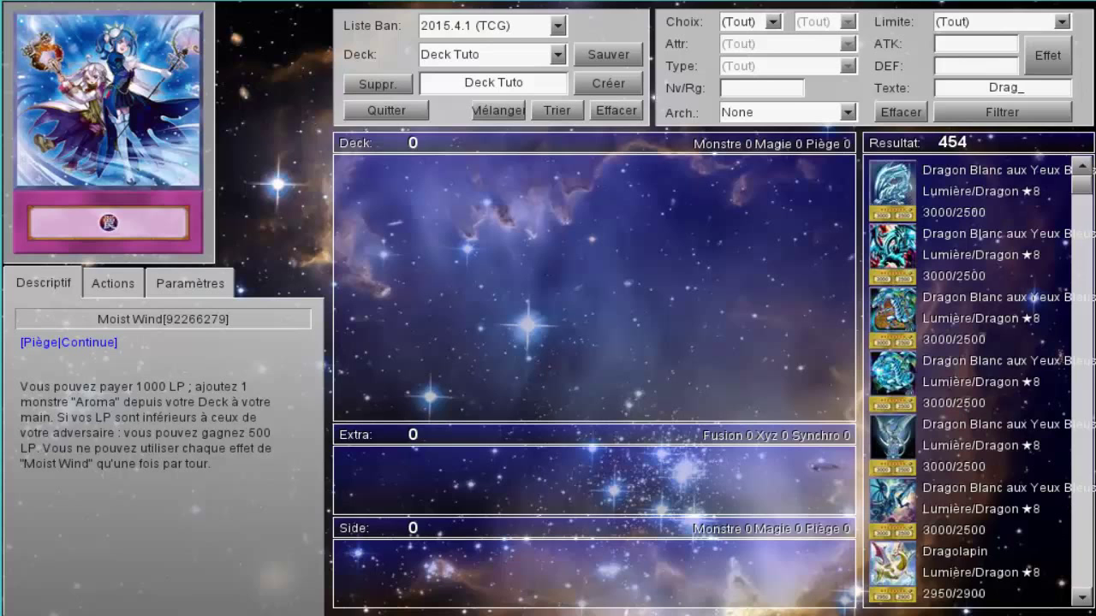
mouse_move(975, 179)
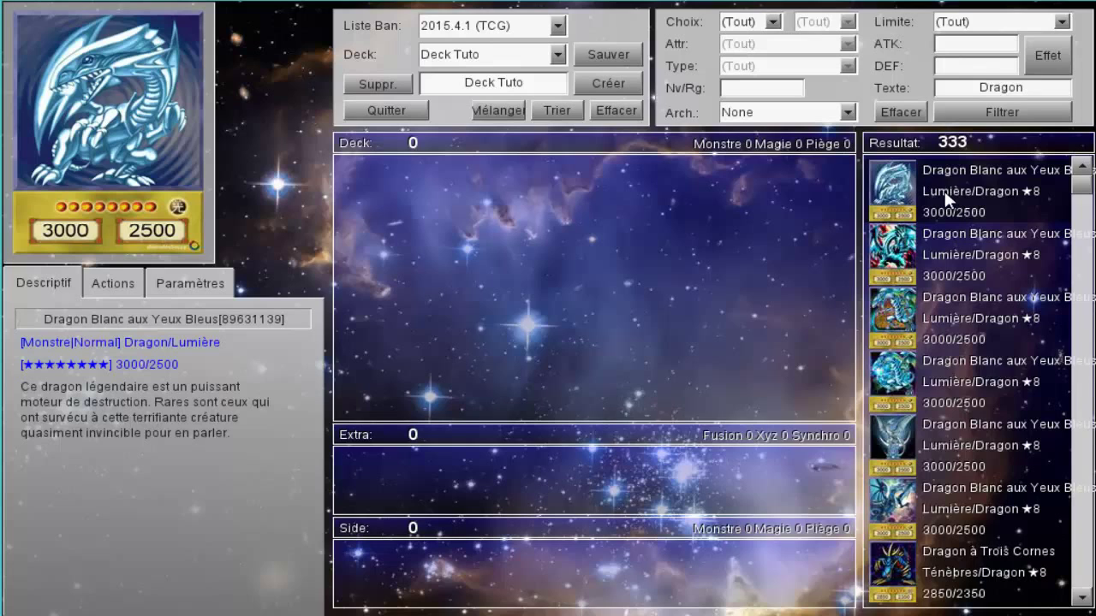
right_click(944, 191)
right_click(963, 182)
right_click(983, 173)
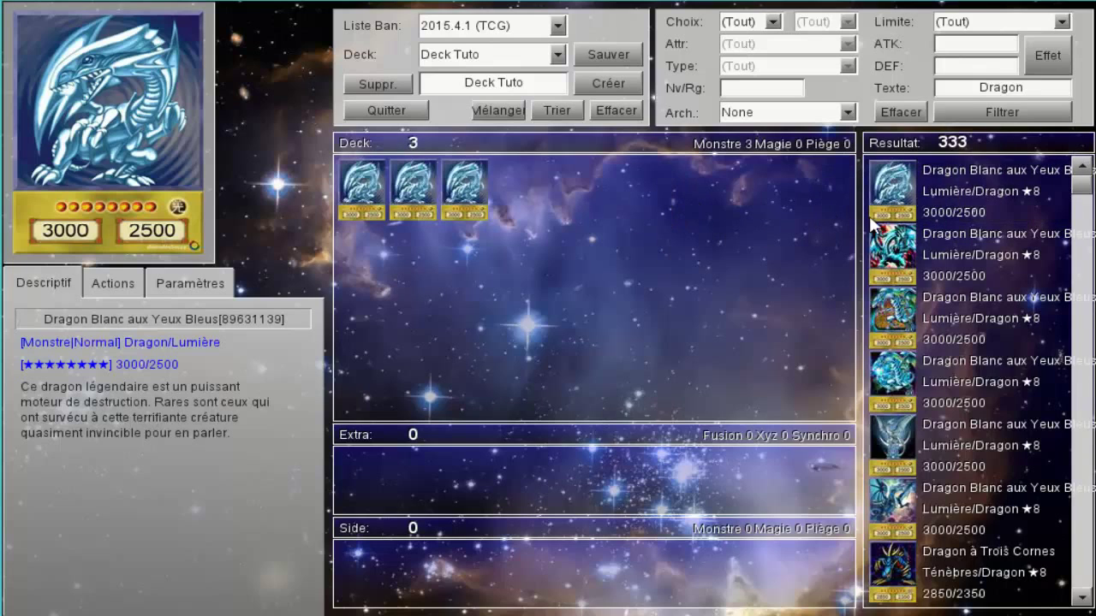
right_click(463, 190)
right_click(959, 184)
Look through the Dragon card results and replace the search text with Sentin
double_click(1052, 89)
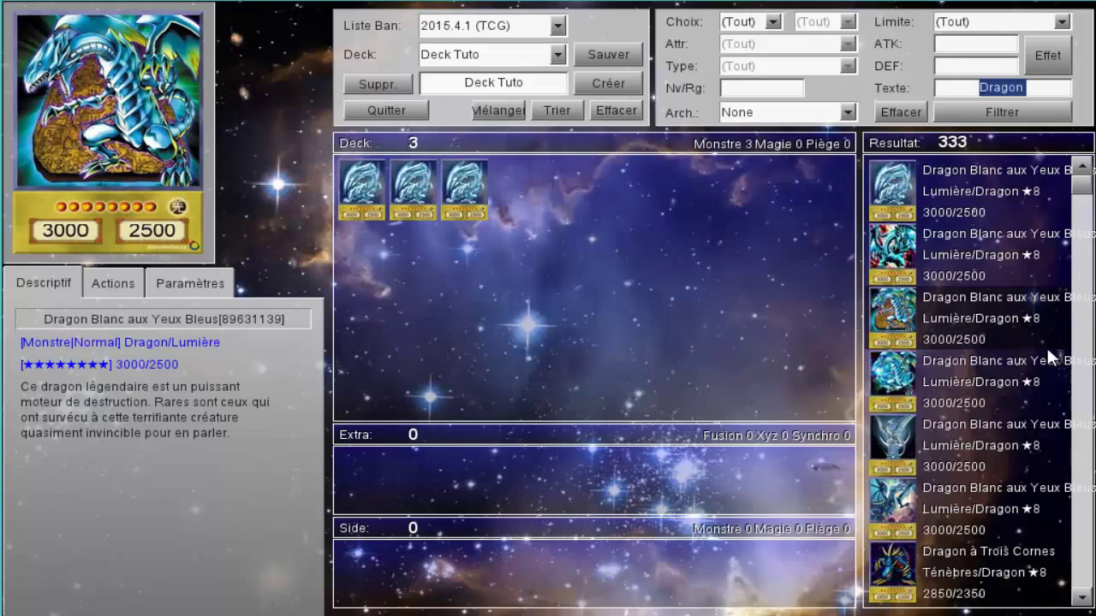
scroll(1047, 345, "down", 10)
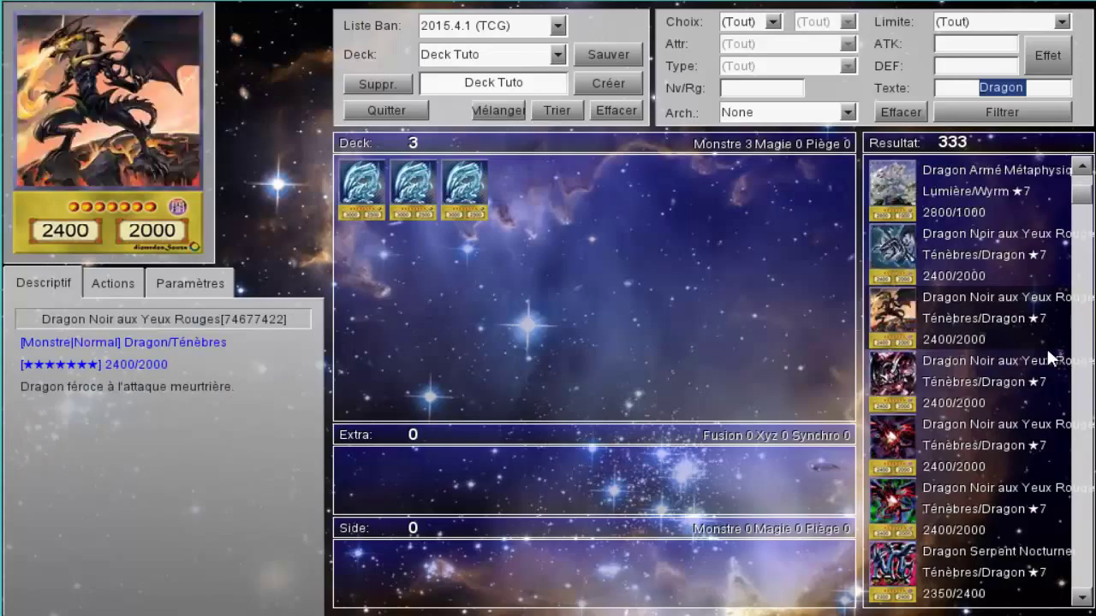
scroll(1019, 375, "down", 12)
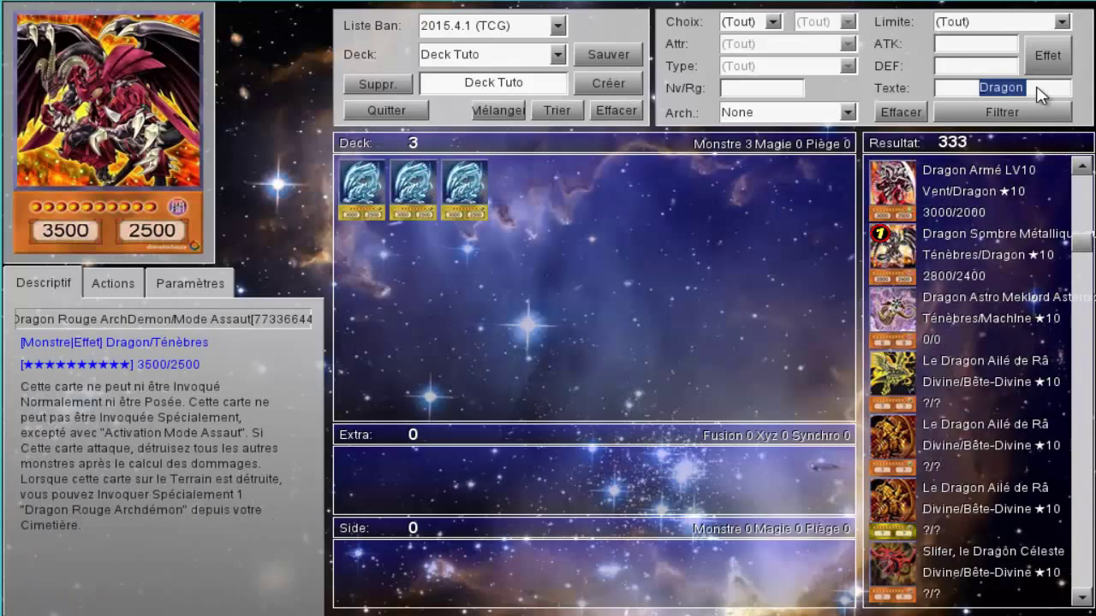
key("Return")
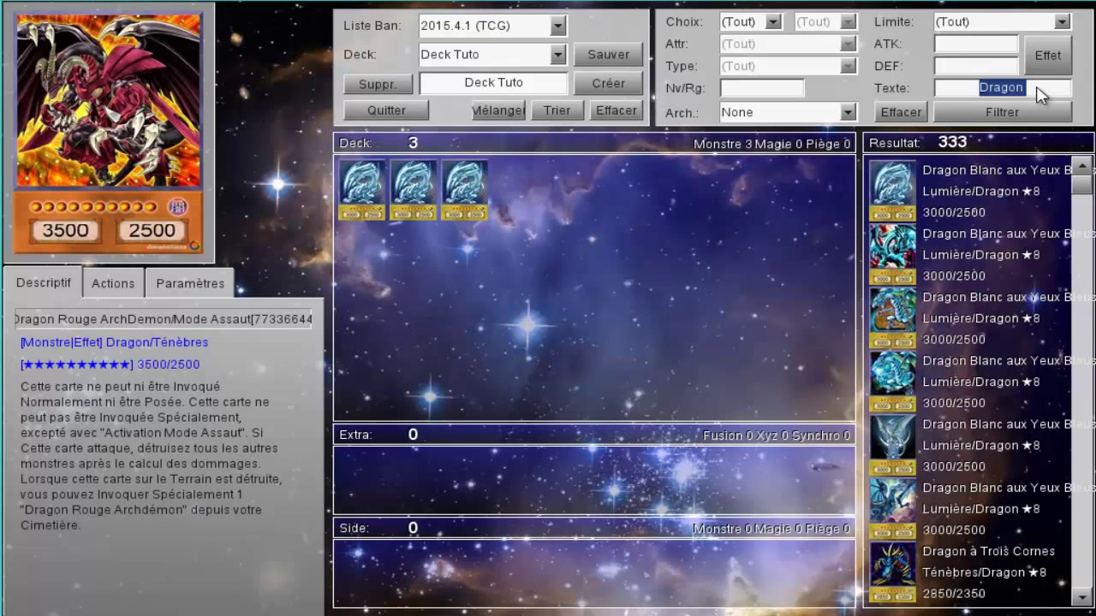
type("Q")
type("entin")
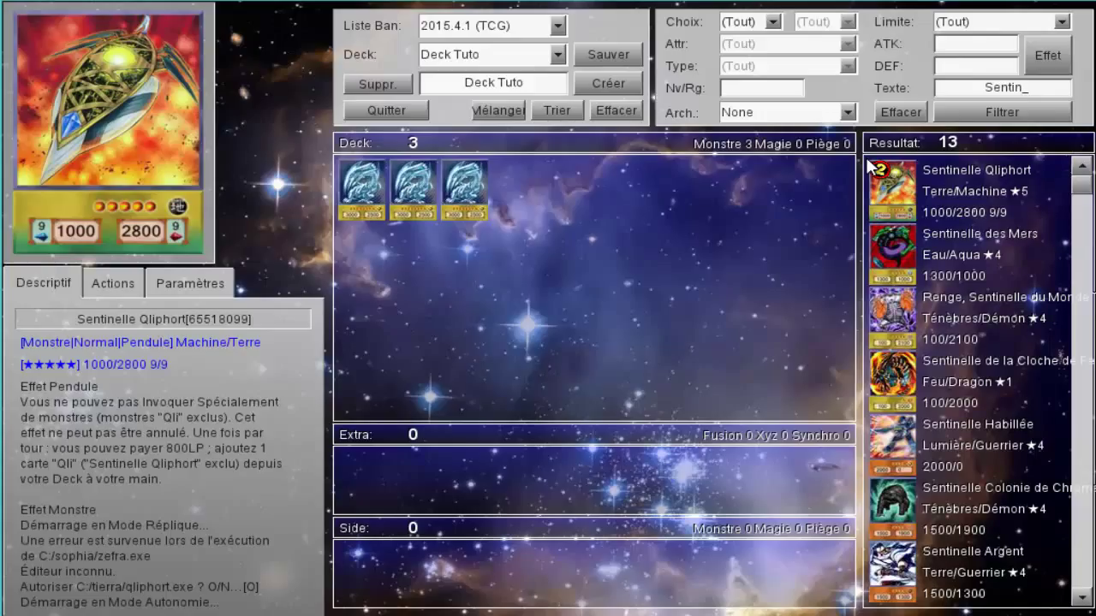
Search the cards for Qlipho and browse the Qliphort results
left_click_drag(1021, 89, 934, 87)
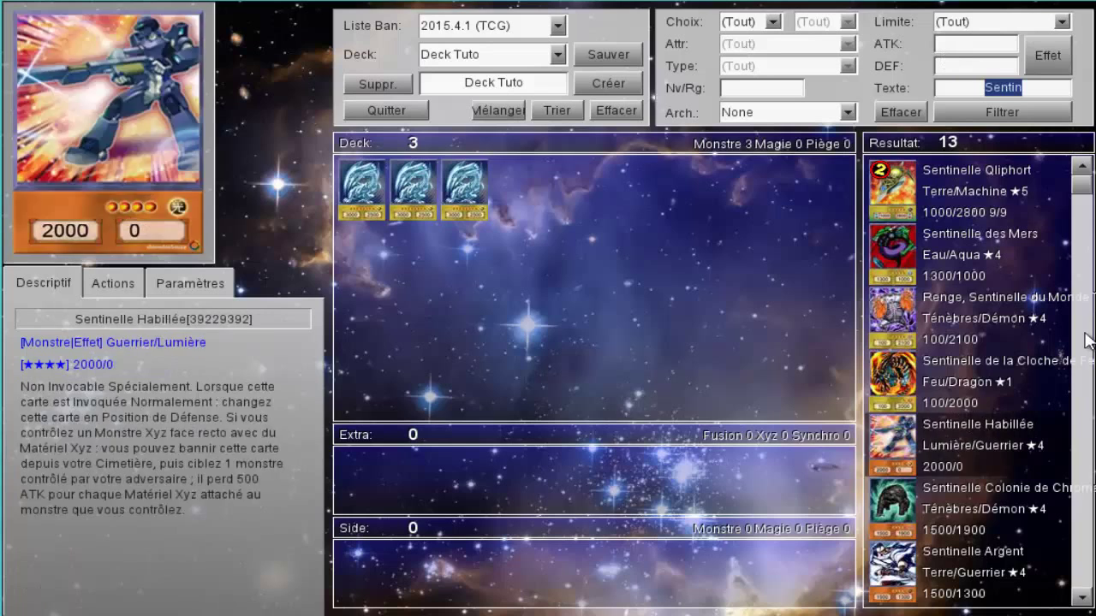
left_click(1009, 120)
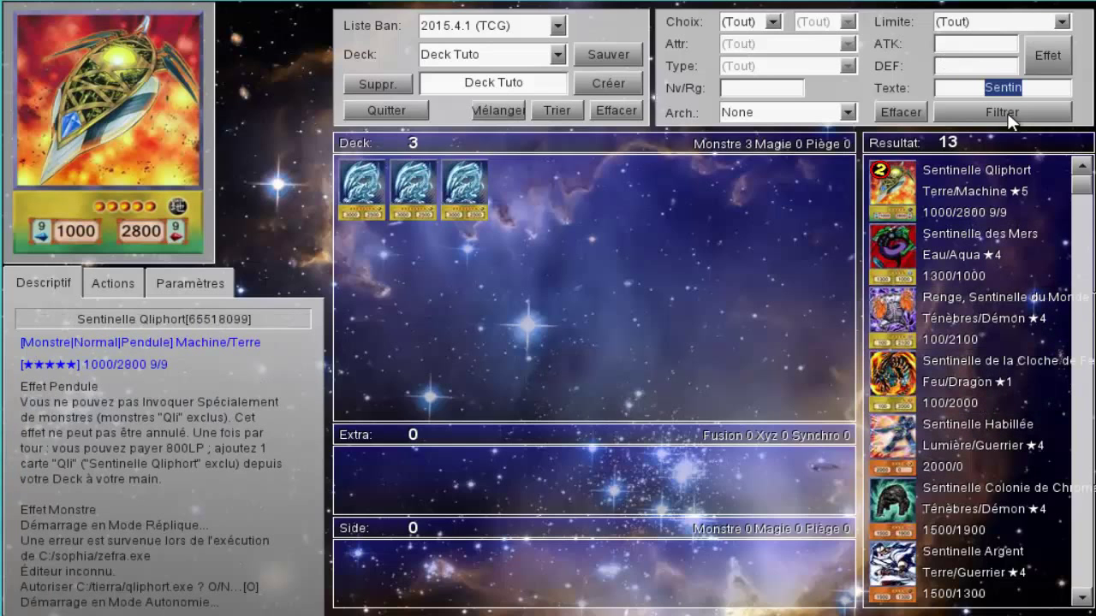
type("Qlipho")
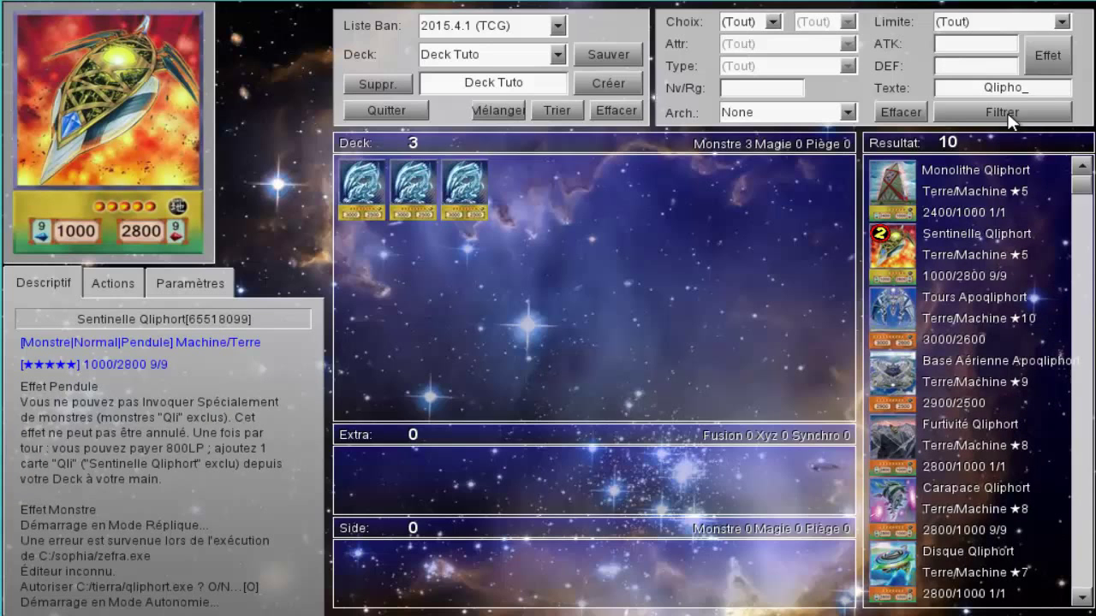
scroll(1070, 485, "down", 3)
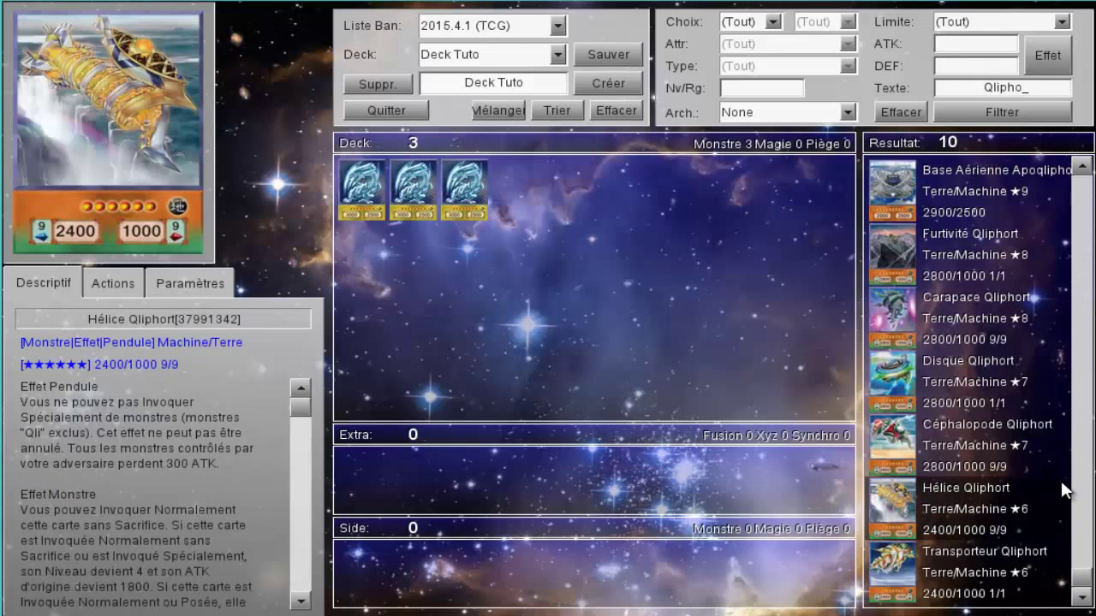
scroll(995, 491, "up", 3)
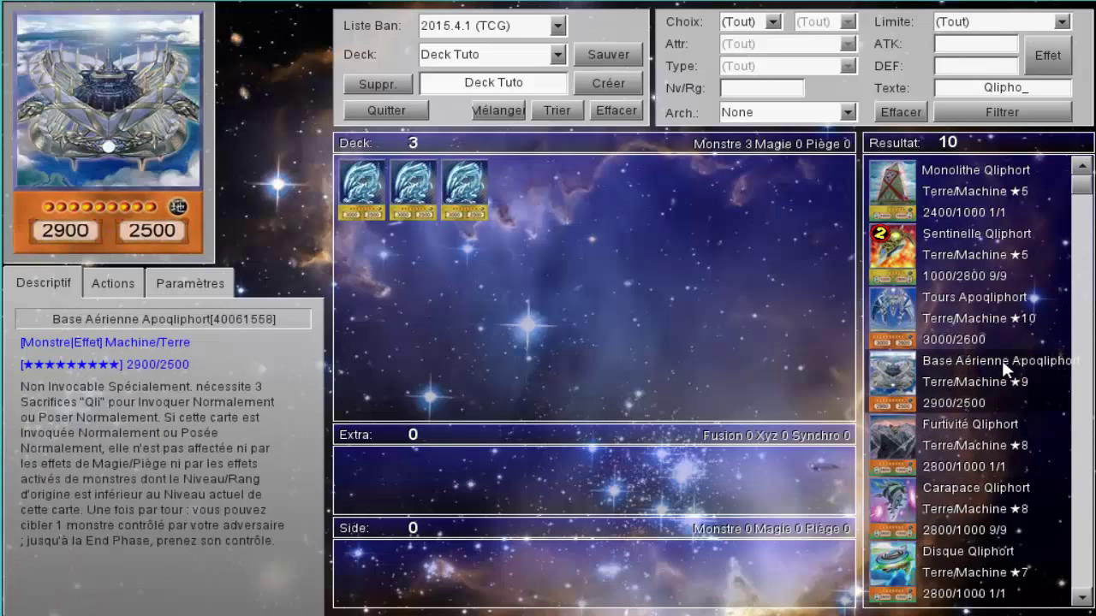
scroll(981, 331, "down", 3)
Replace the card search text with Satell and browse the Satellchevalier results
key("BackSpace")
key("BackSpace")
key("BackSpace")
key("BackSpace")
key("BackSpace")
key("BackSpace")
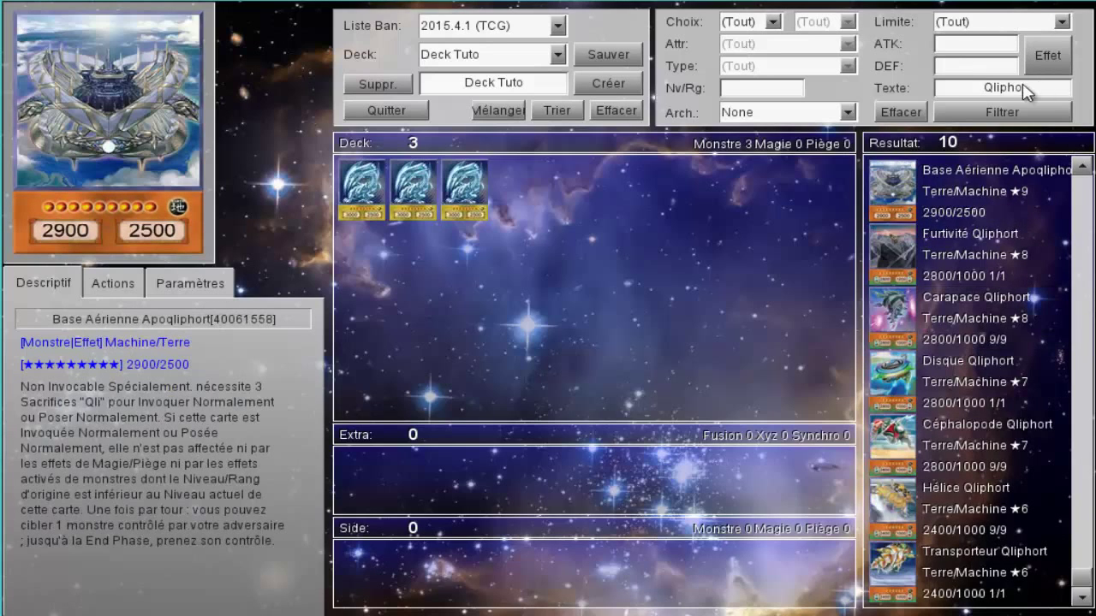
type("Setell")
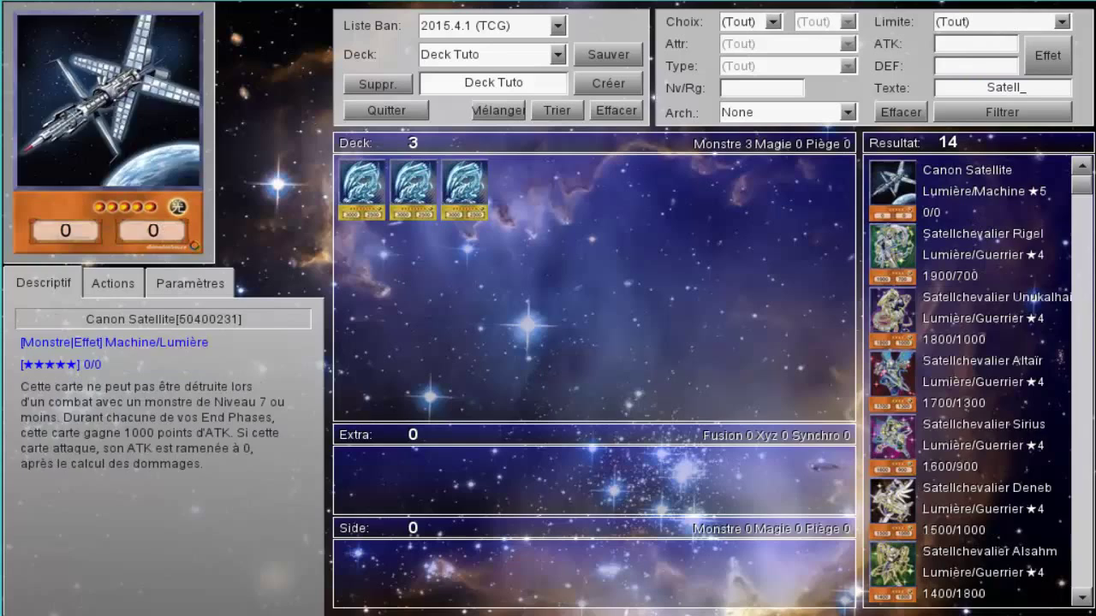
scroll(974, 344, "down", 7)
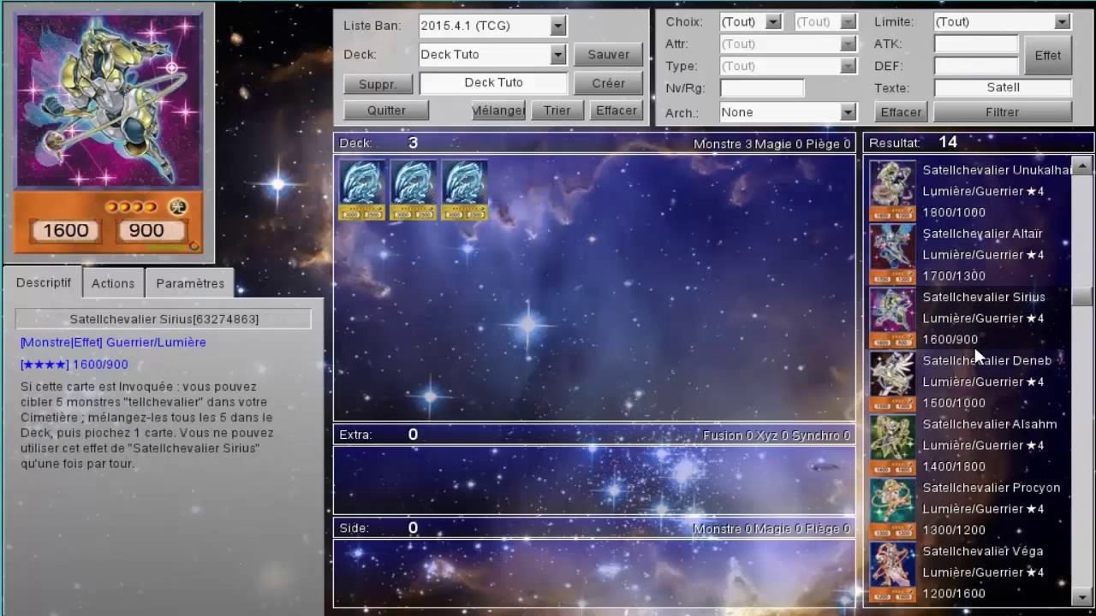
scroll(973, 344, "up", 7)
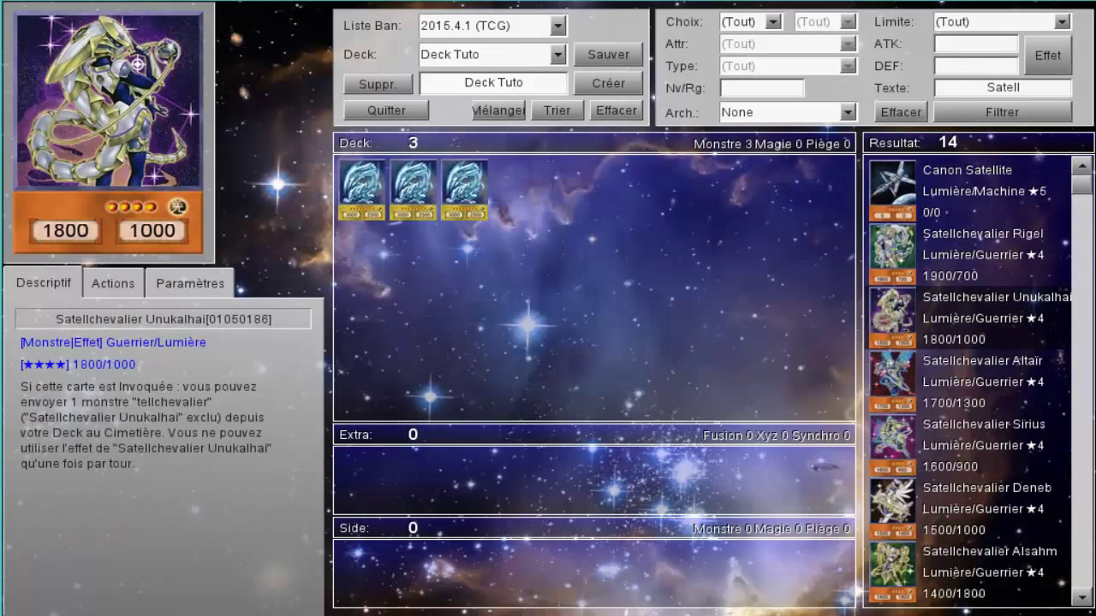
Clear the card search text, list all cards and browse through the unfiltered results
left_click(773, 21)
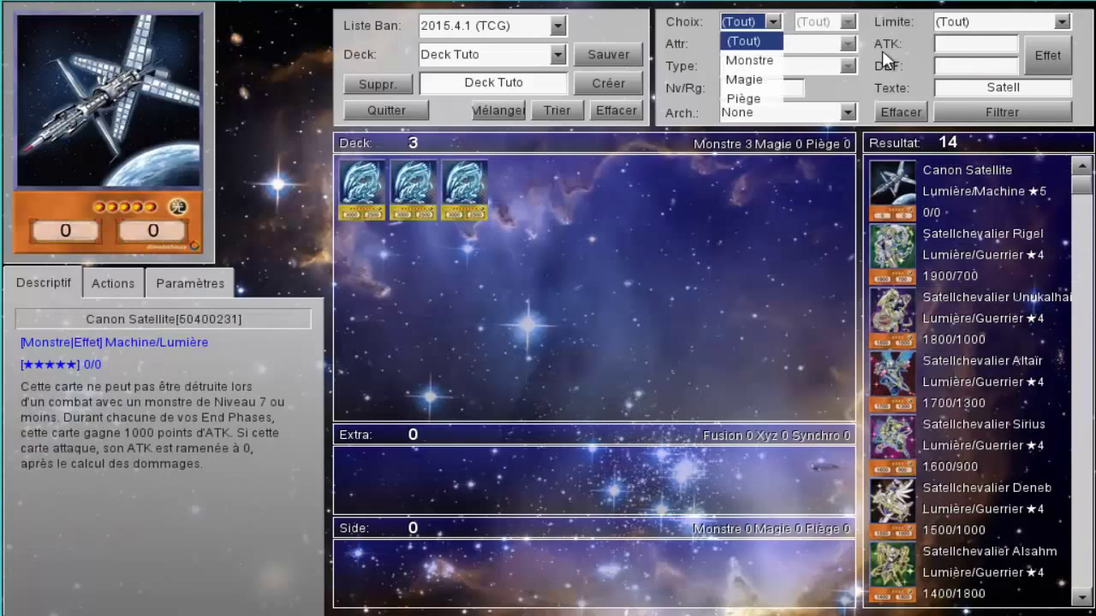
left_click(1066, 89)
key("BackSpace")
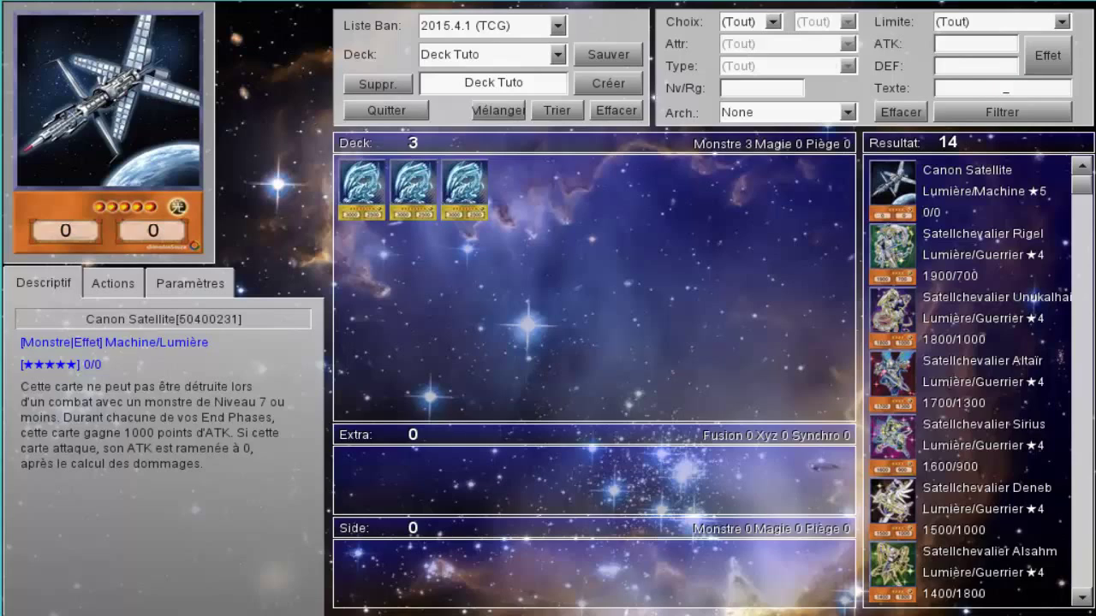
left_click(1003, 112)
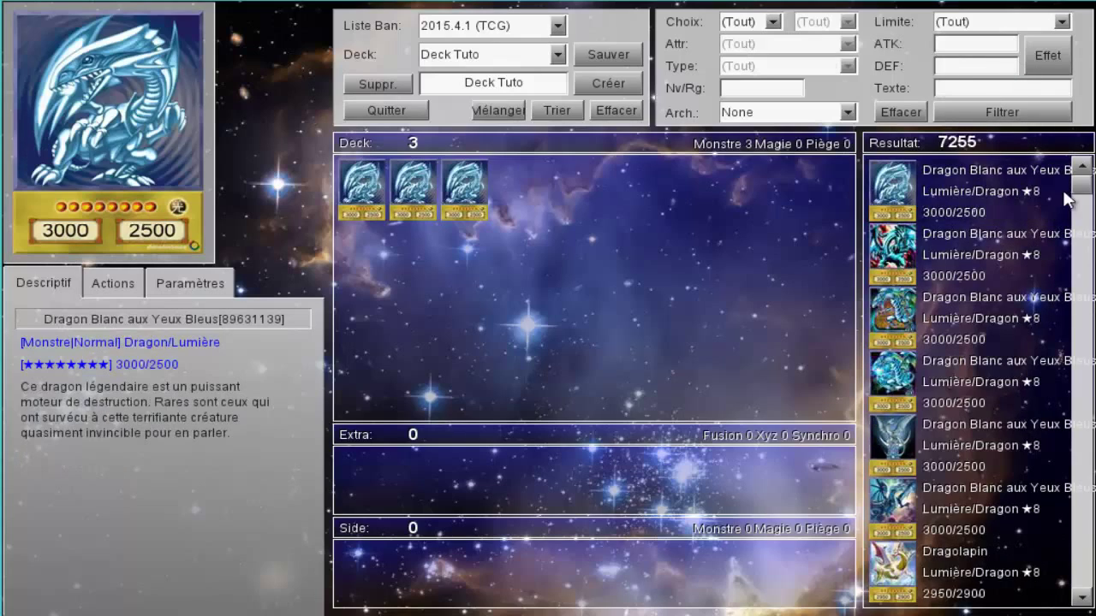
scroll(1008, 295, "down", 10)
scroll(1010, 298, "down", 15)
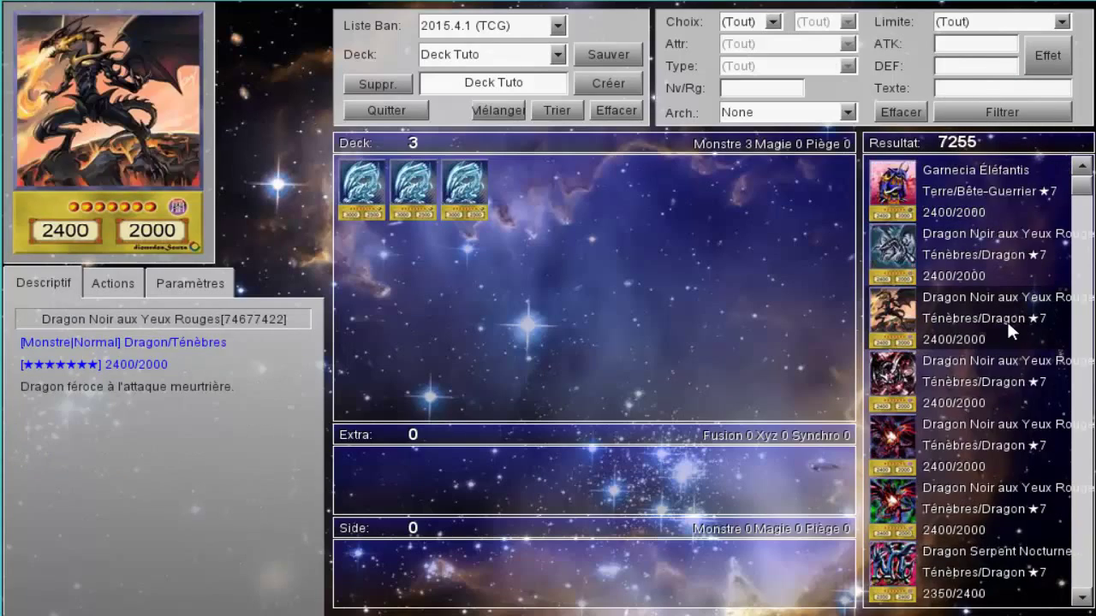
scroll(1007, 319, "down", 5)
scroll(1007, 320, "up", 4)
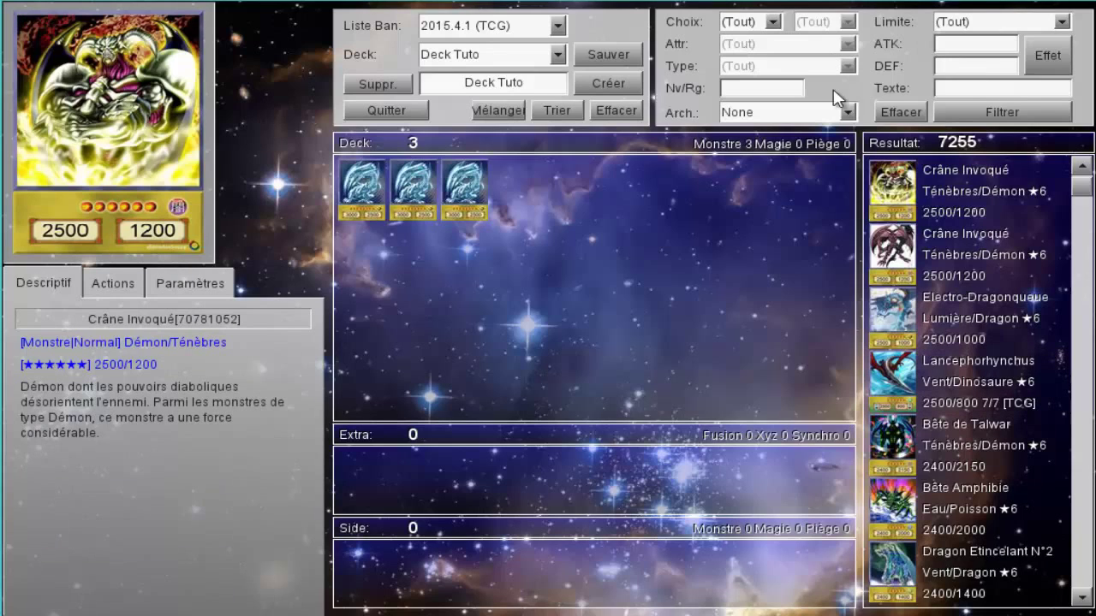
Restrict the card search category to Monstre and look through the monster subtype options
left_click(772, 23)
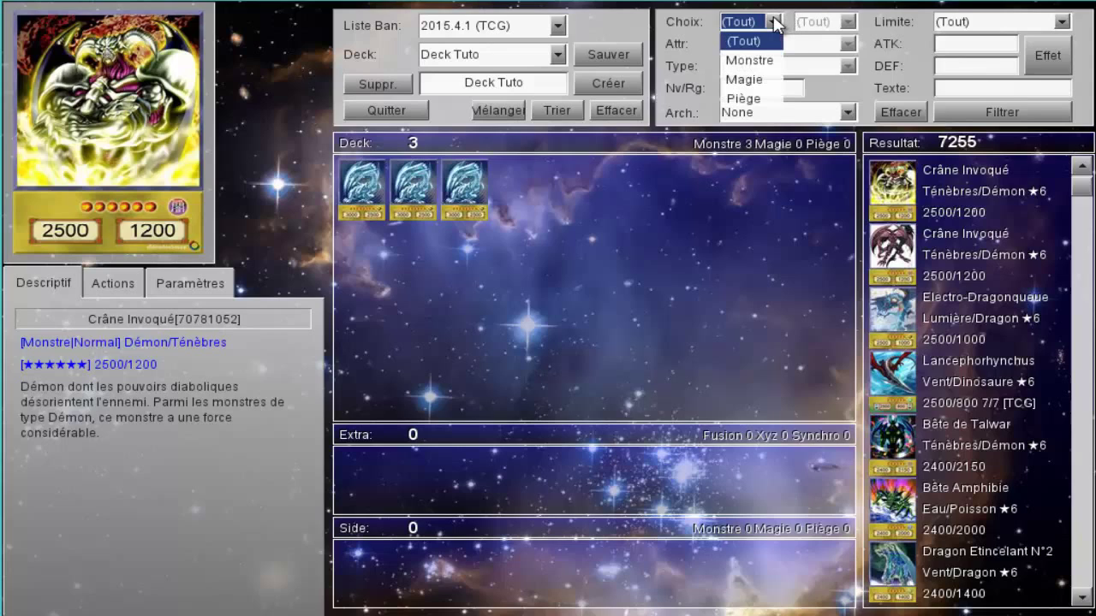
left_click(750, 60)
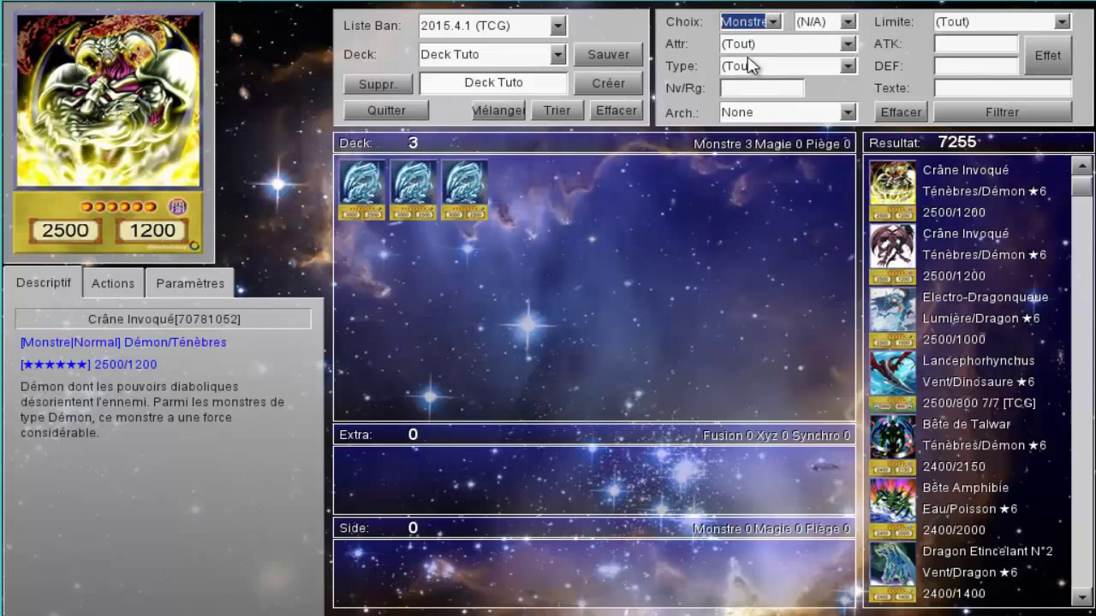
left_click(824, 22)
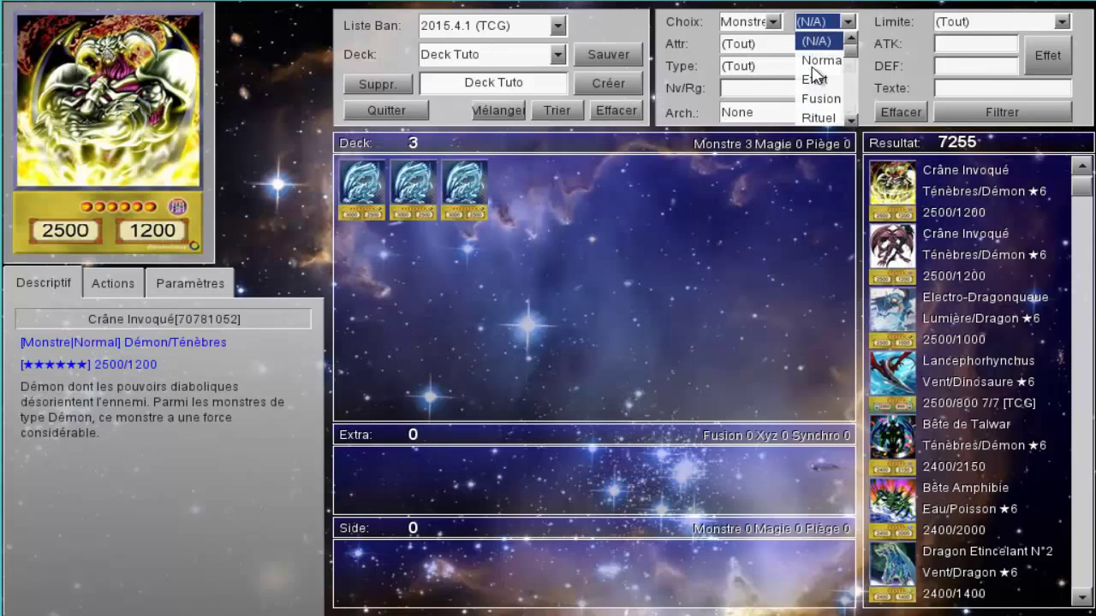
scroll(815, 82, "down", 1)
scroll(815, 82, "down", 4)
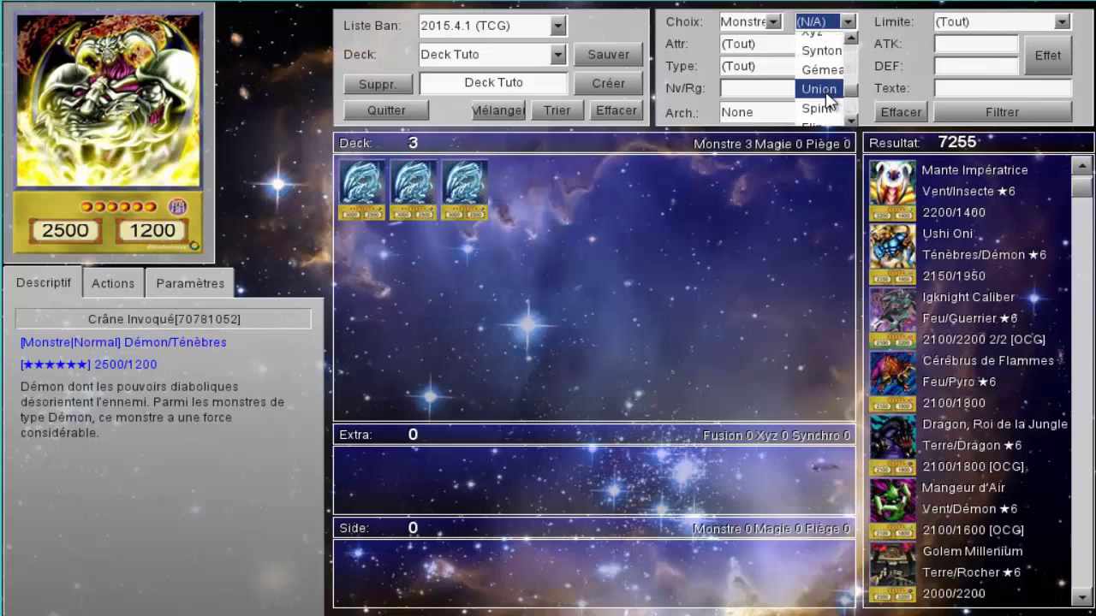
Look at the attribute and monster type filter options, keeping the type on (Tout)
left_click(754, 44)
left_click(761, 66)
left_click(760, 65)
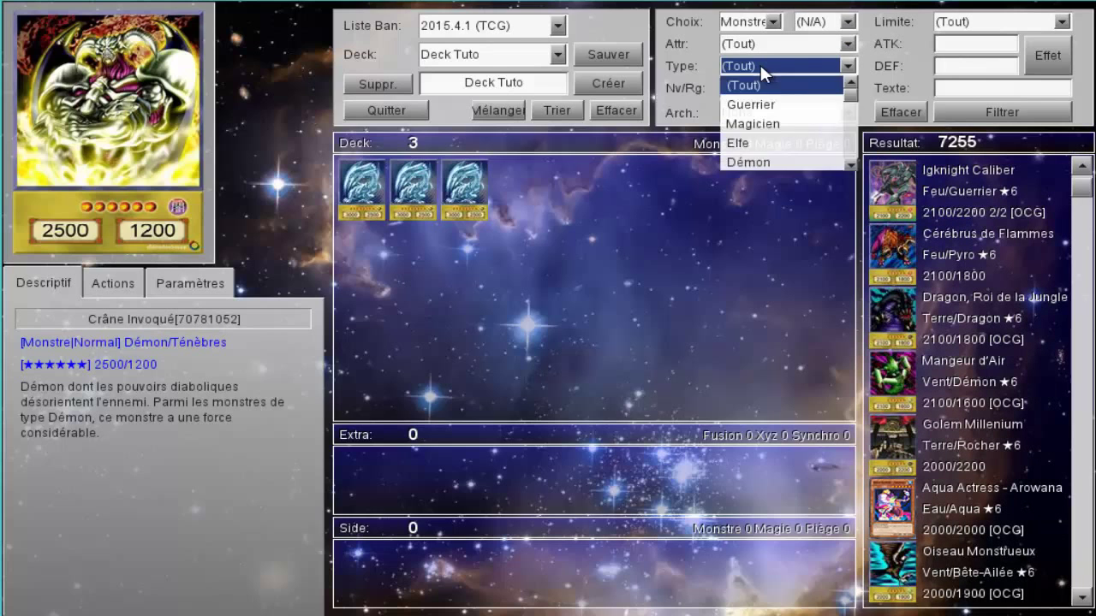
left_click(764, 83)
Look through the list of archetypes available for filtering cards, keeping the archetype on None
left_click(818, 112)
scroll(796, 167, "down", 6)
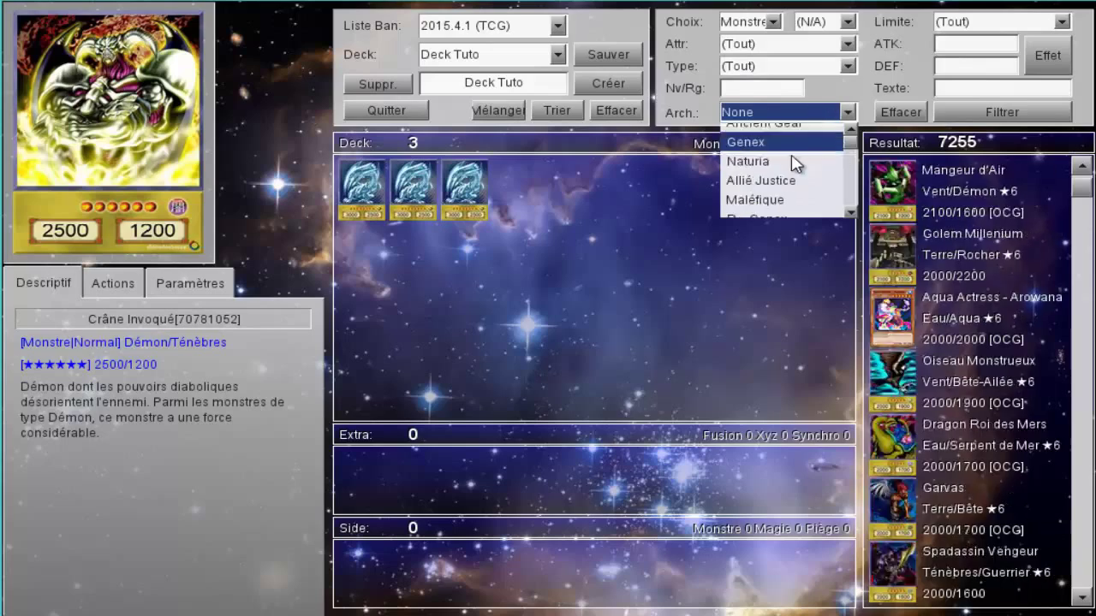
scroll(801, 185, "down", 2)
scroll(797, 180, "up", 1)
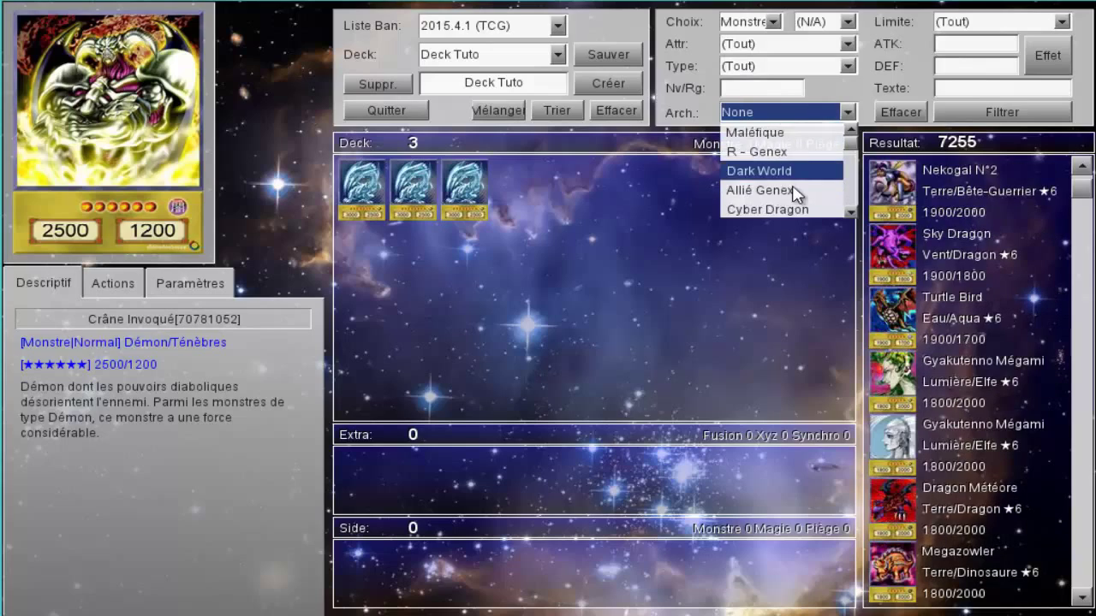
scroll(792, 172, "down", 3)
scroll(795, 171, "down", 2)
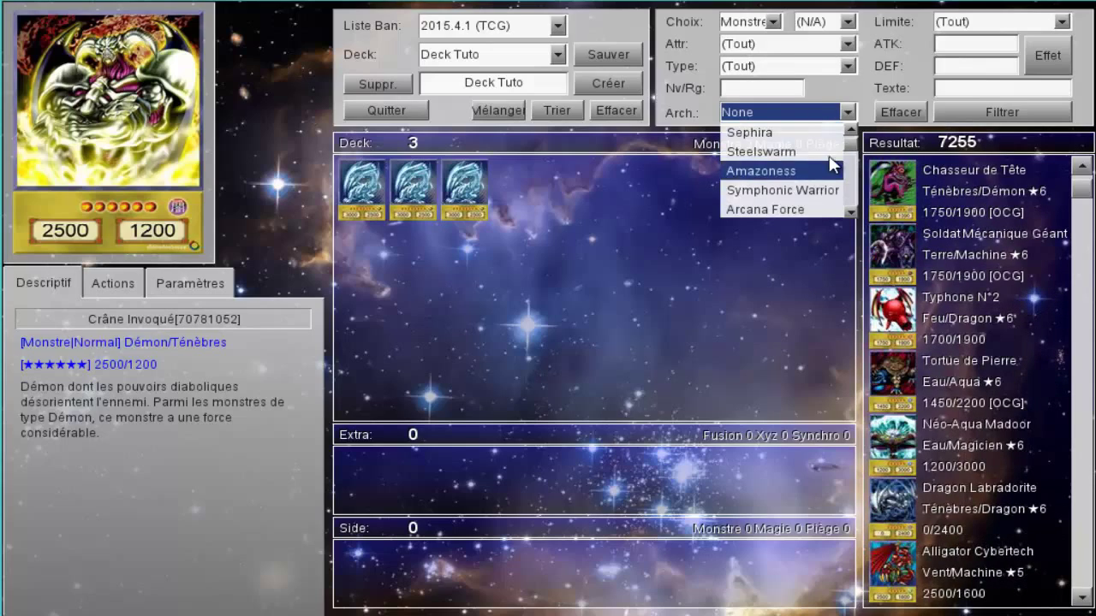
scroll(808, 173, "down", 2)
scroll(808, 173, "down", 6)
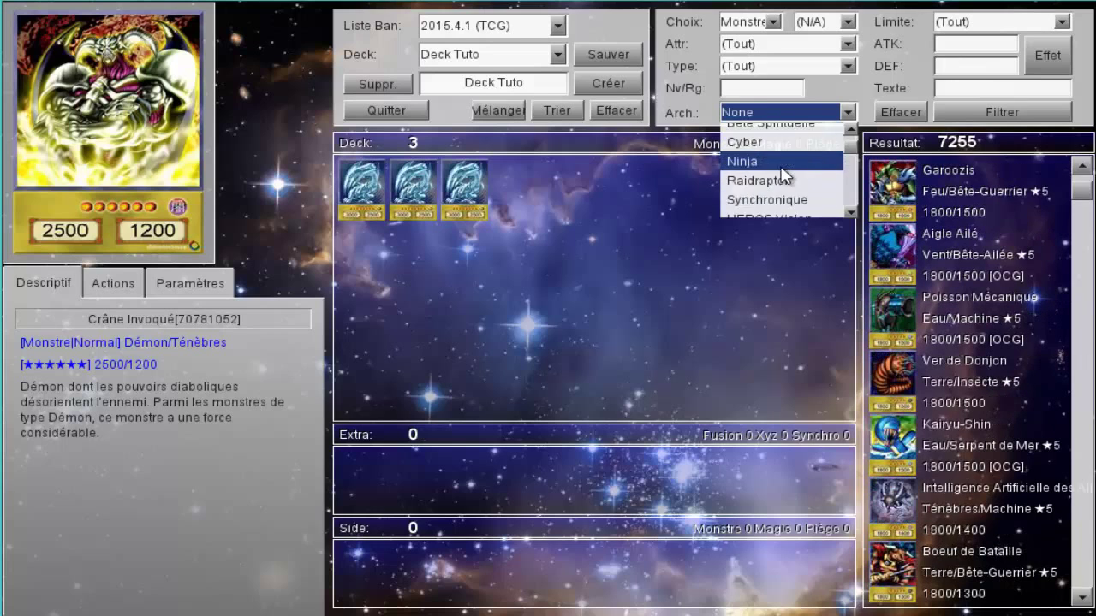
left_click(839, 108)
Examine the card limitation options and the list of effect filters without applying any of them
left_click(985, 22)
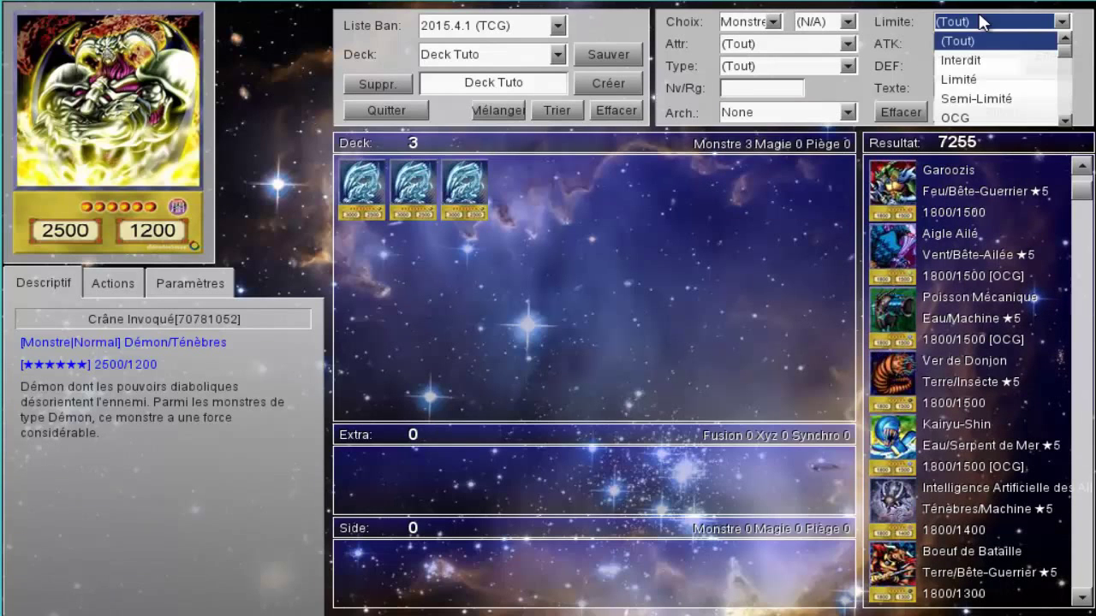
scroll(993, 98, "down", 2)
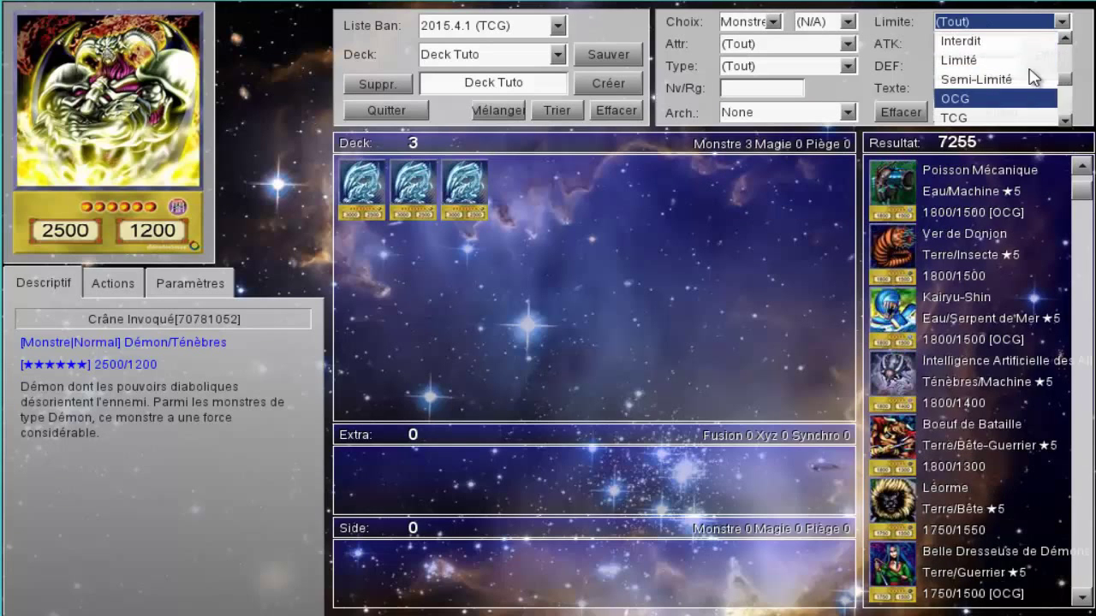
scroll(972, 51, "up", 1)
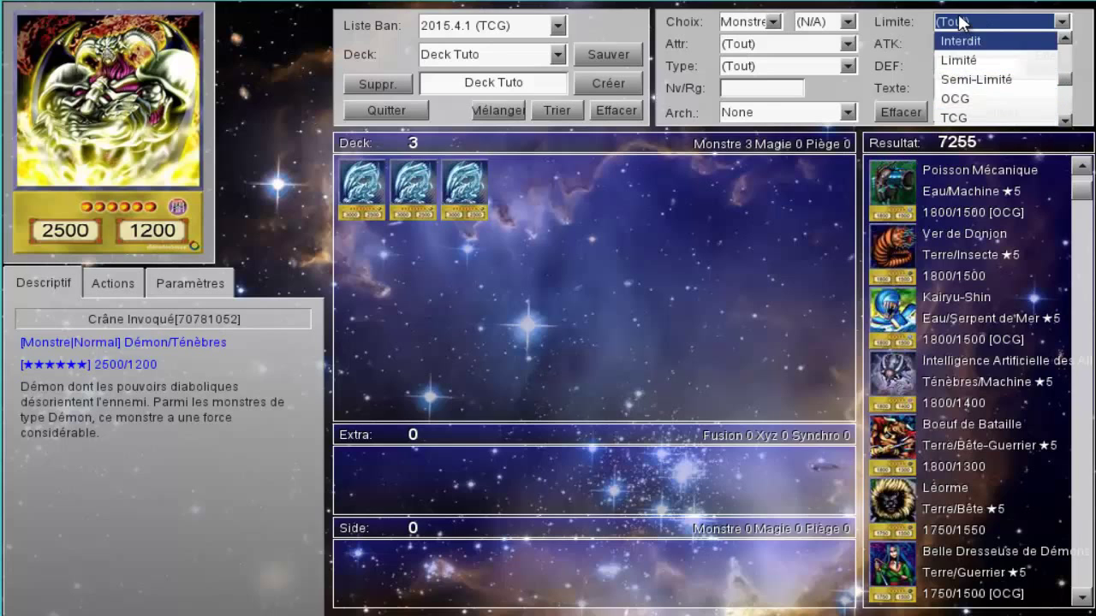
left_click(970, 41)
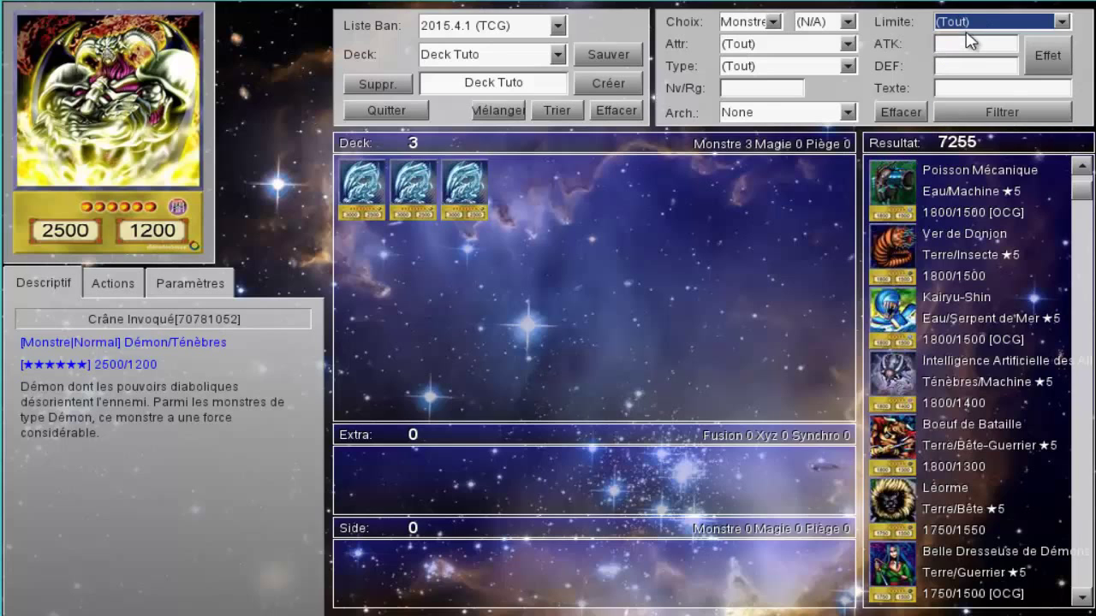
left_click(1047, 55)
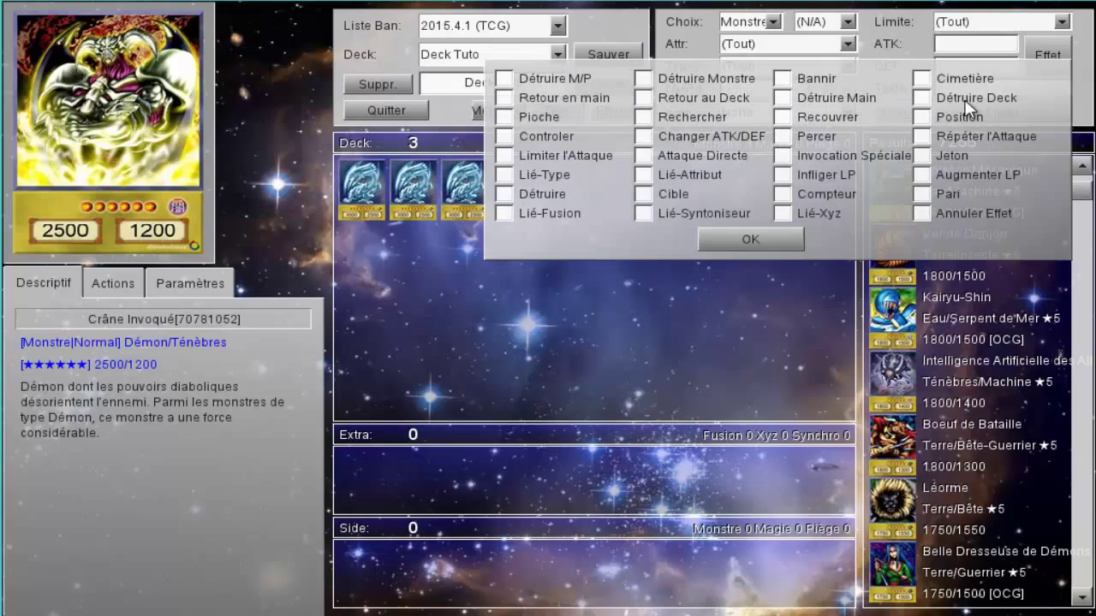
left_click(787, 245)
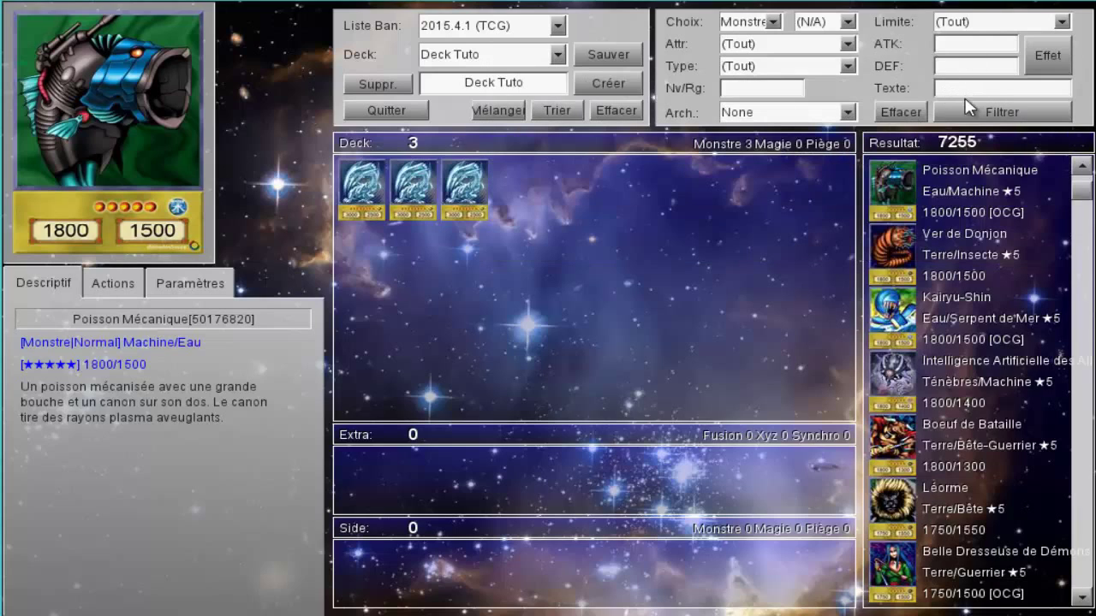
Search the monsters for Dragon poussi and add three copies of Dragon Poussière d'Etoile to the Extra Deck
left_click(980, 89)
type("Dragon poussid")
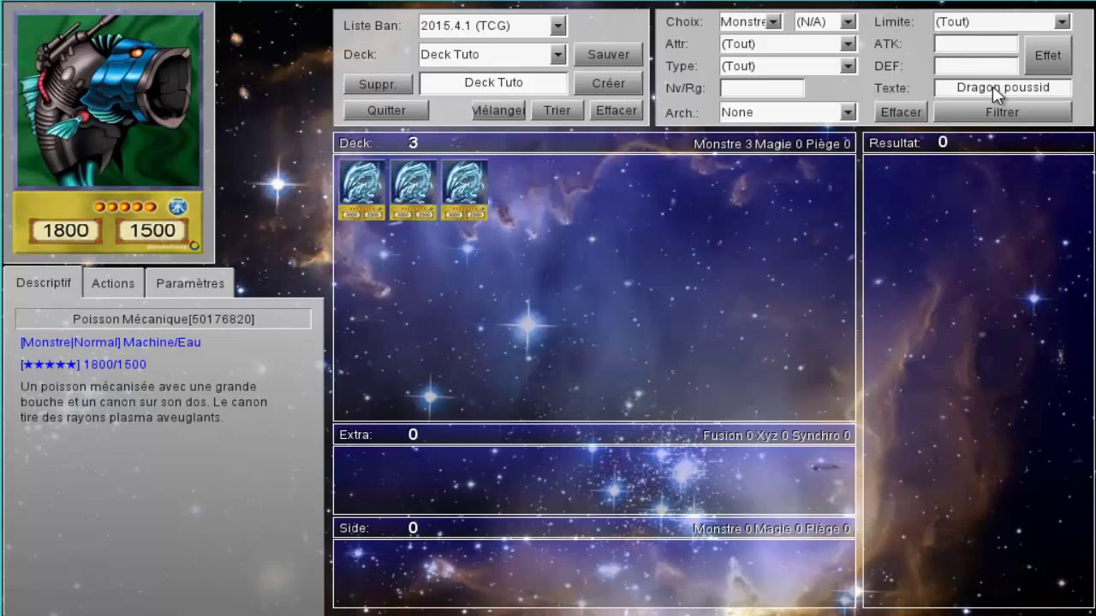
key("BackSpace")
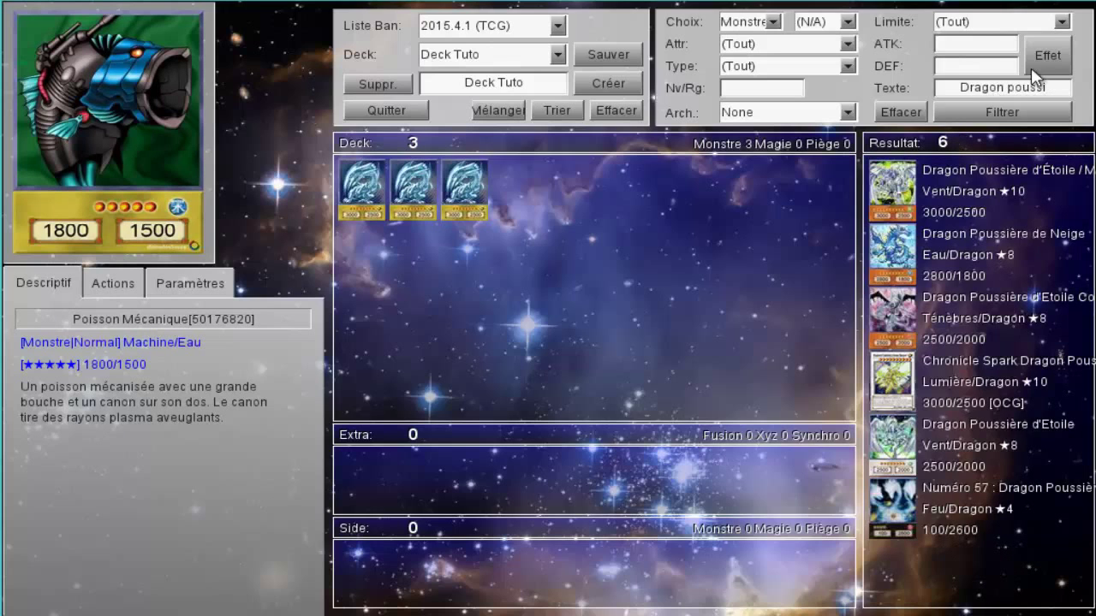
left_click_drag(962, 431, 762, 370)
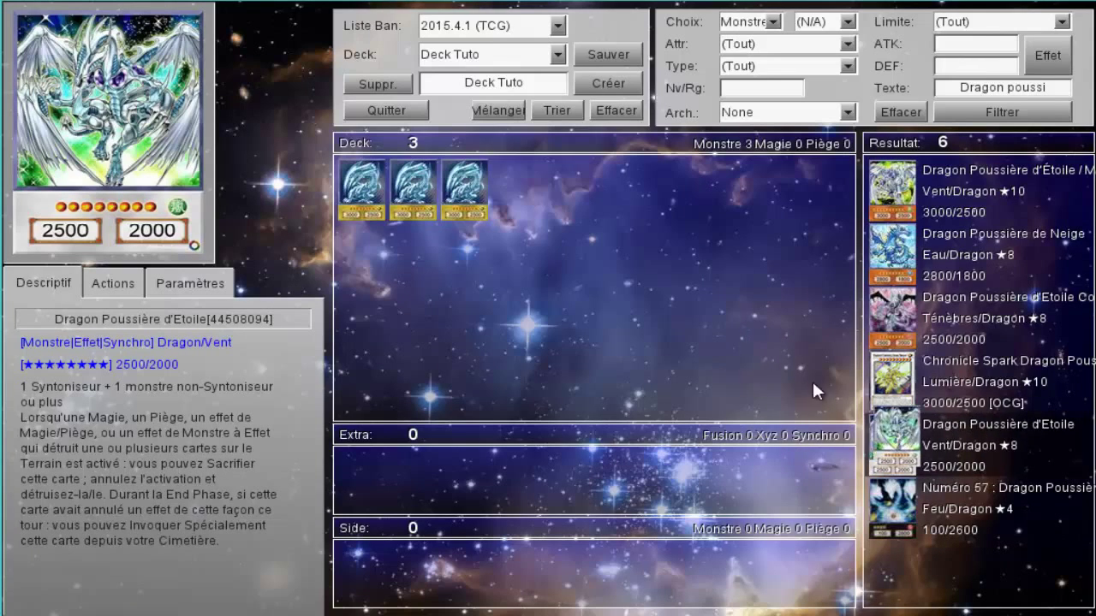
left_click_drag(891, 441, 774, 454)
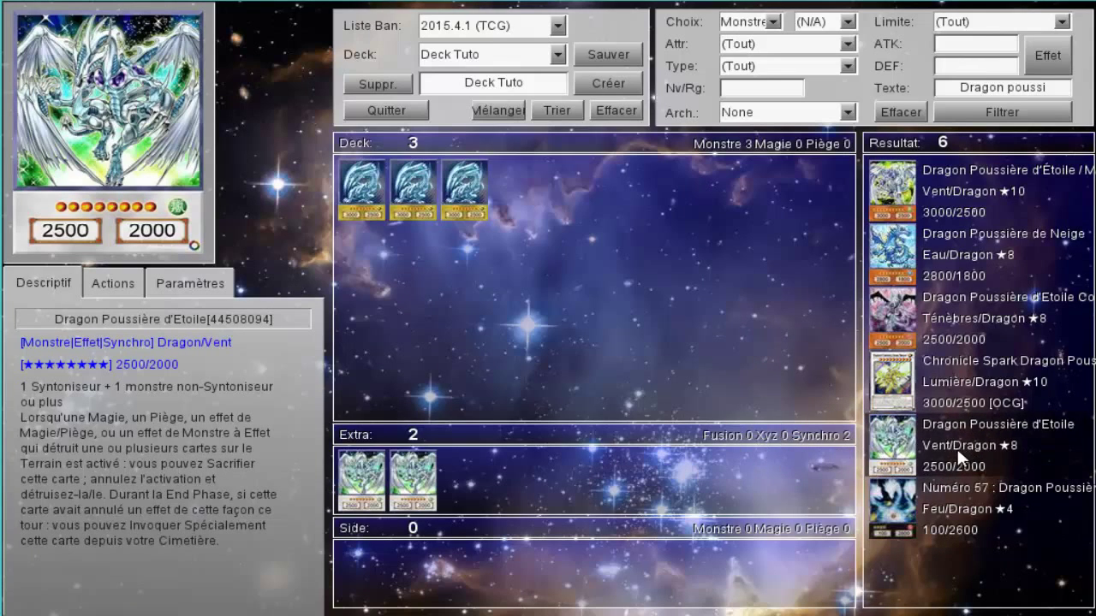
left_click_drag(956, 446, 778, 473)
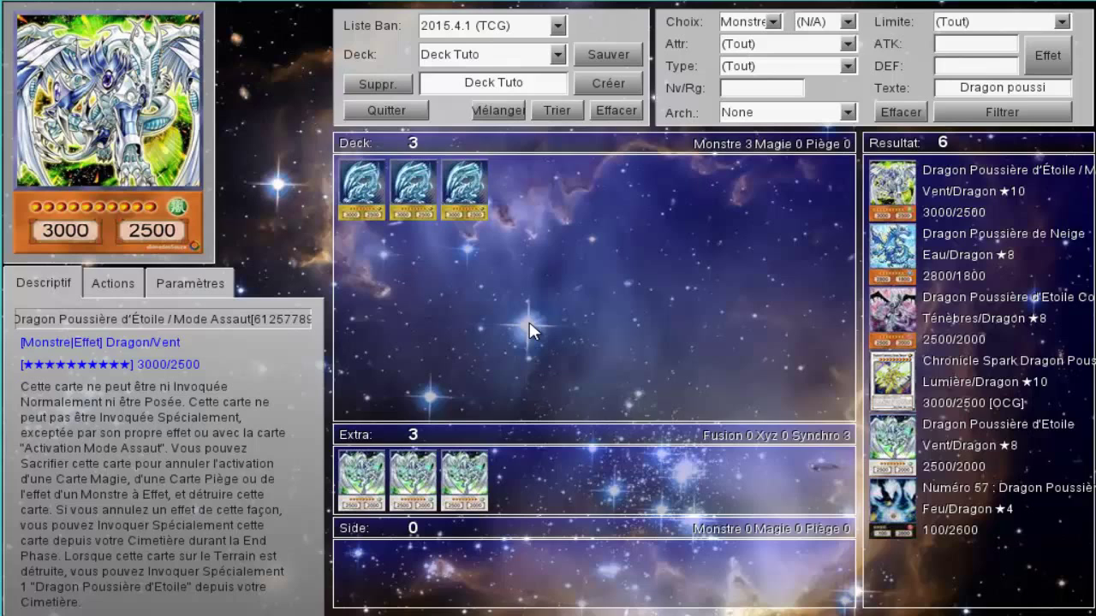
Save the Deck Tuto deck and leave the deck editor for the launcher
mouse_move(370, 214)
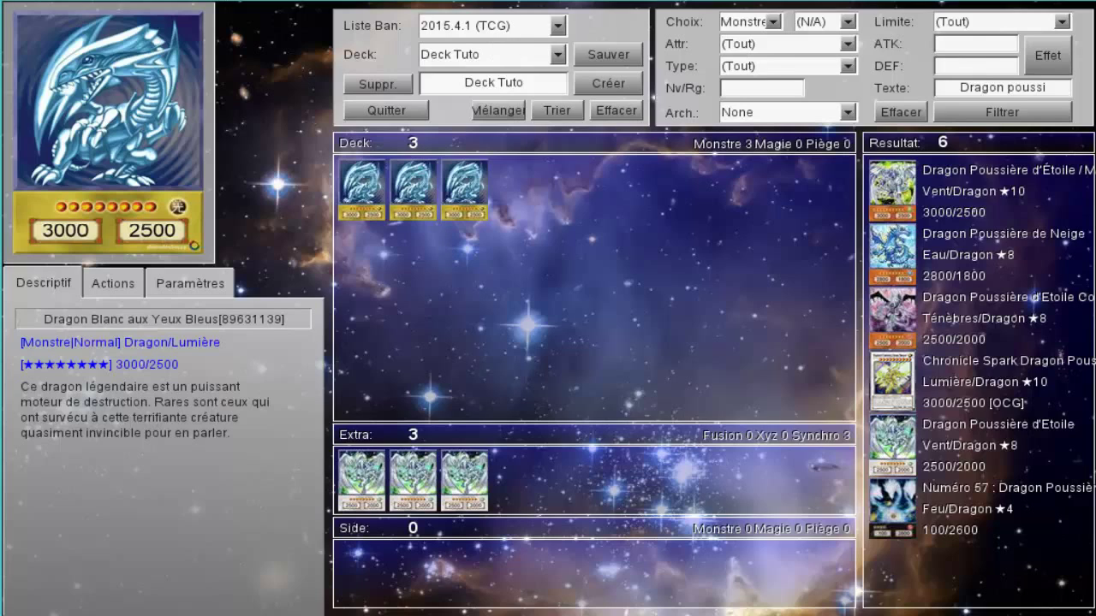
left_click(607, 61)
mouse_move(414, 466)
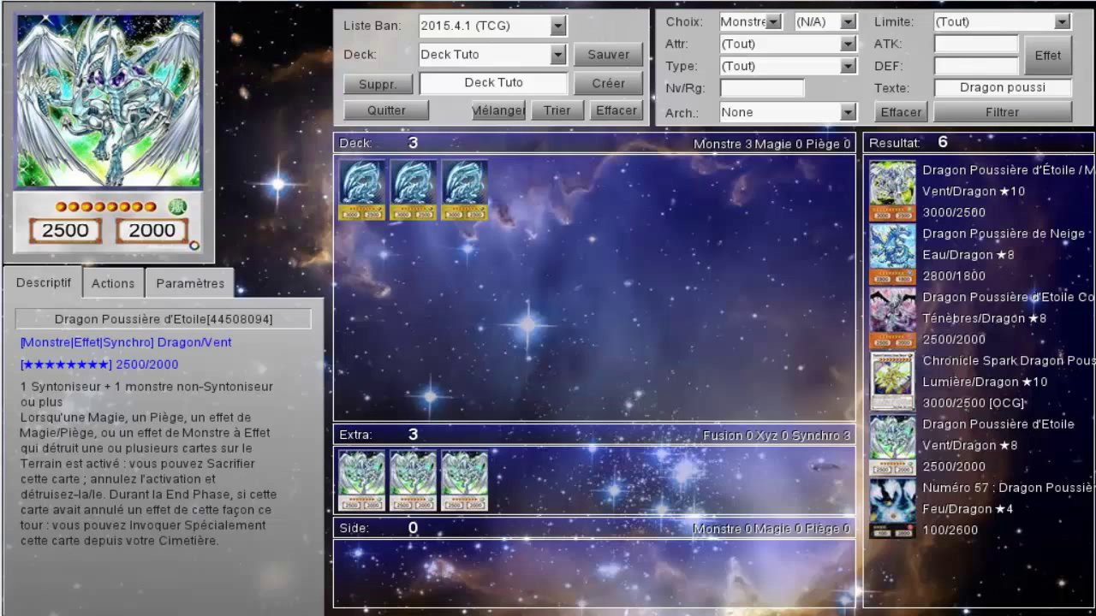
mouse_move(985, 509)
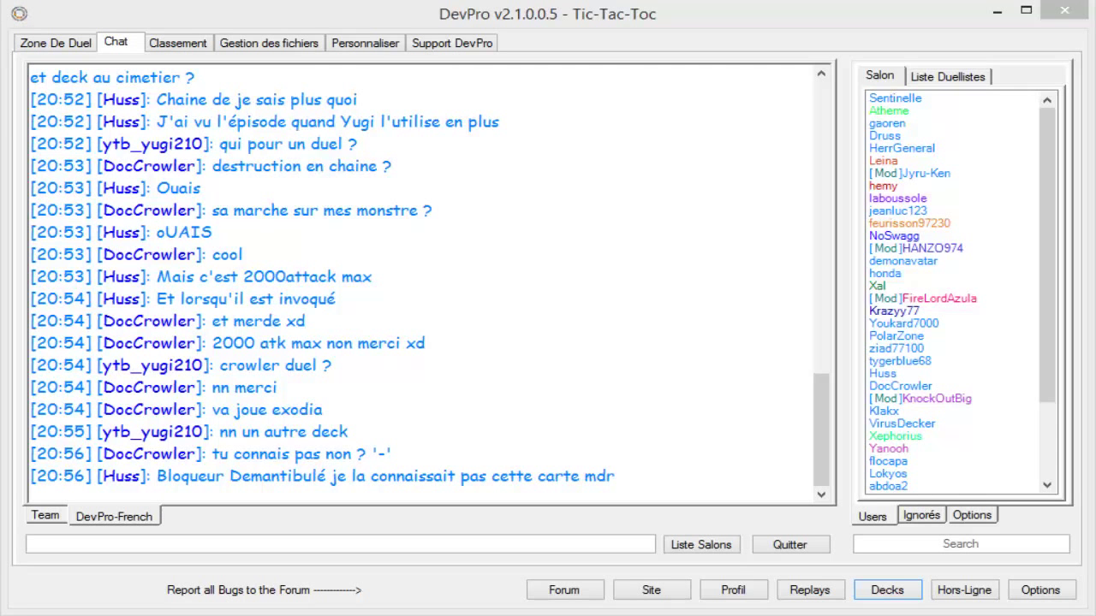
View the duelist profile's single statistics, reposition its window within the launcher and close it
mouse_move(1042, 599)
left_click(728, 590)
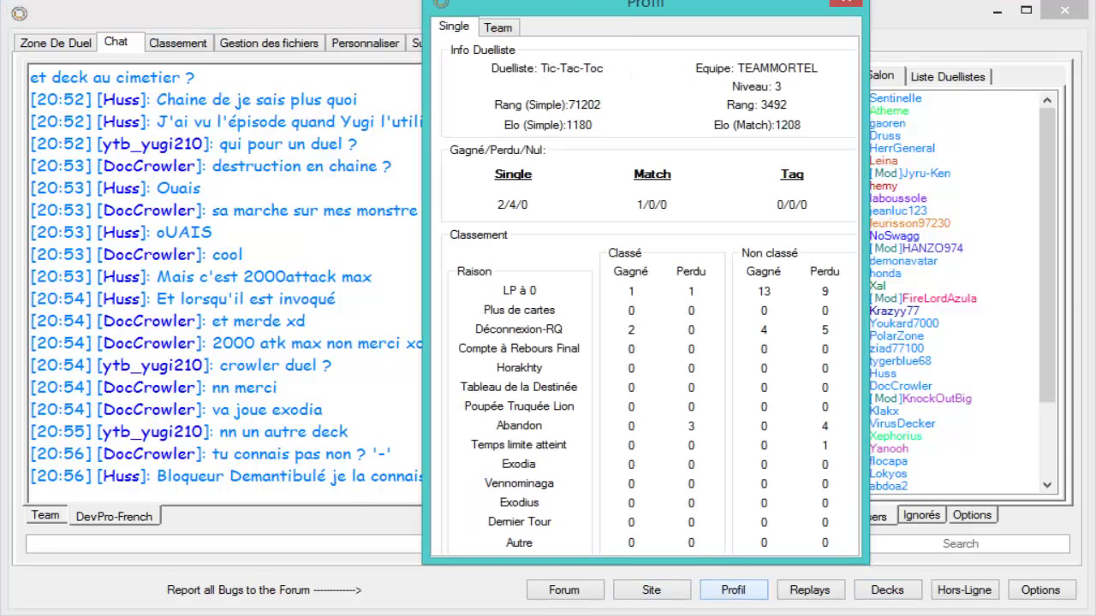
left_click_drag(634, 6, 559, 36)
left_click_drag(678, 49, 677, 41)
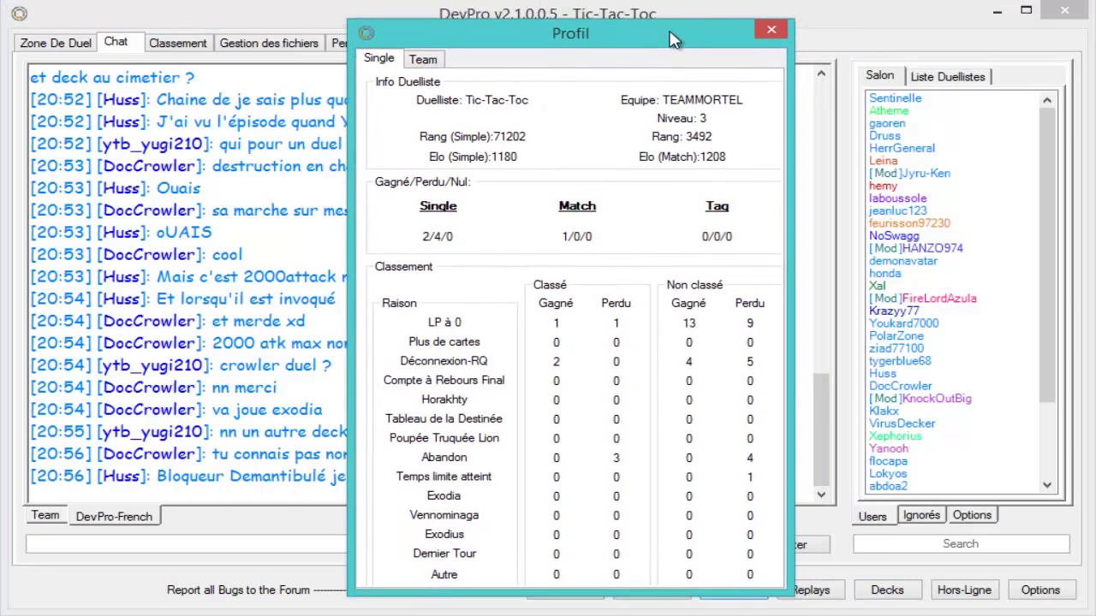
left_click(768, 30)
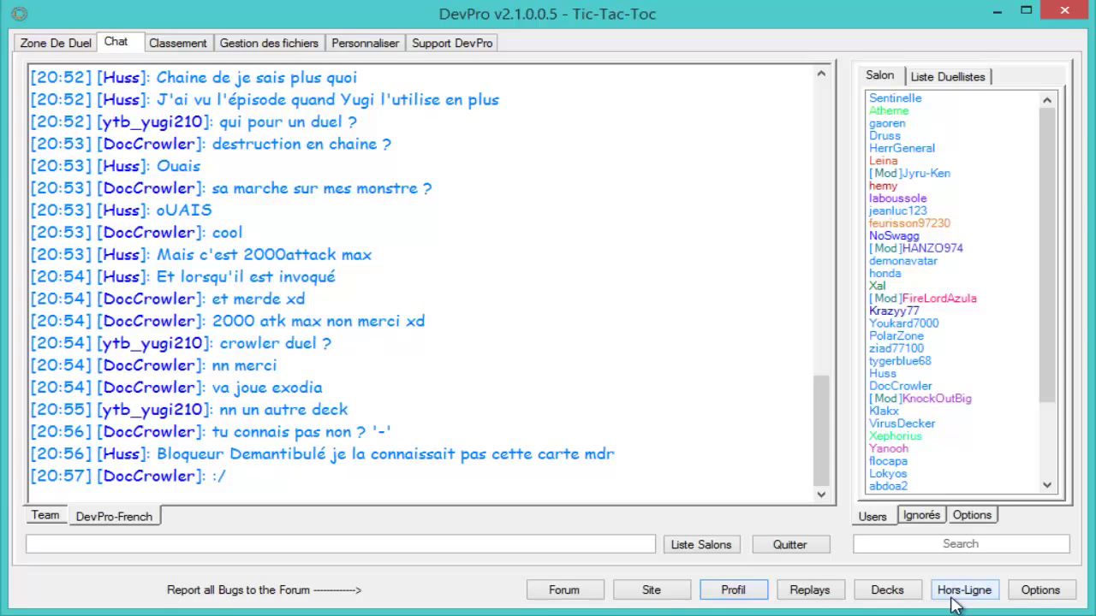
Open the launcher options and toggle Mute Spectateurs in the game settings
left_click(1043, 592)
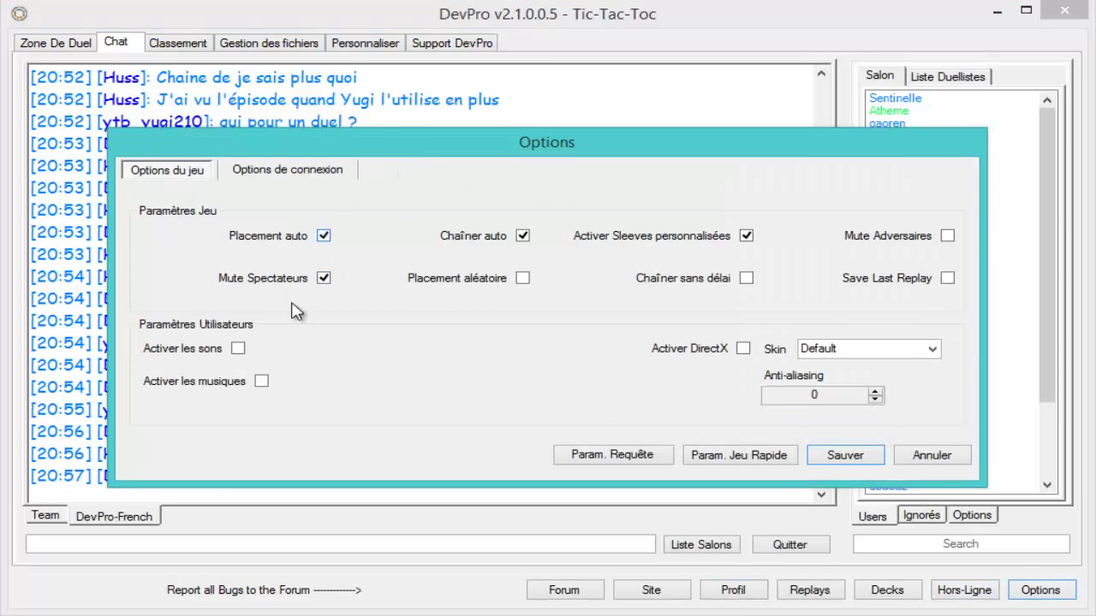
left_click(323, 279)
Look over the connection options and the duel request parameters, cancelling the request dialog without changes
left_click(310, 171)
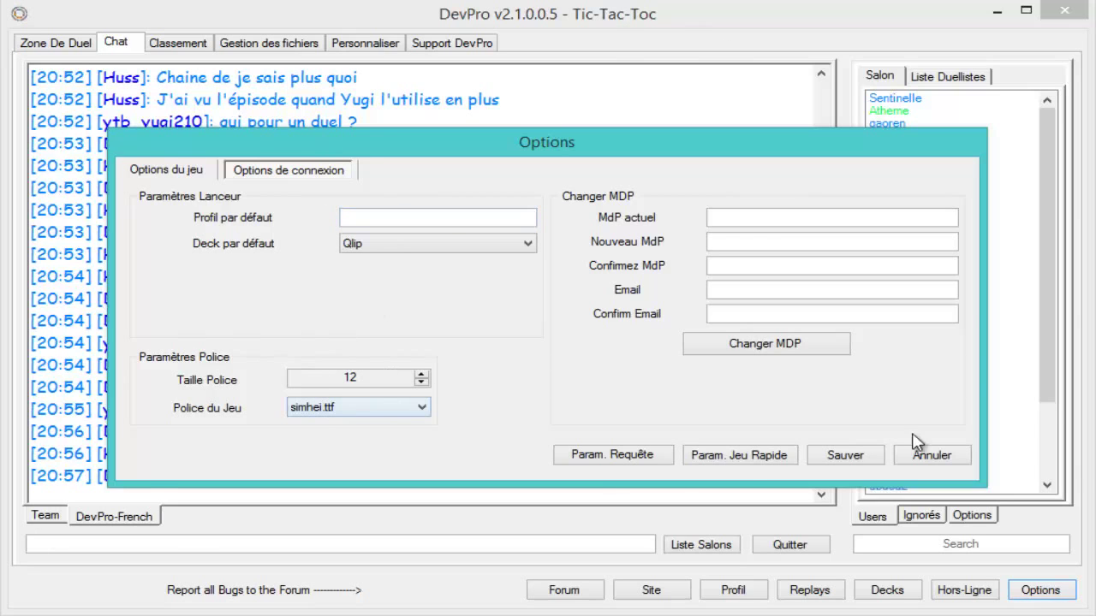
left_click(629, 470)
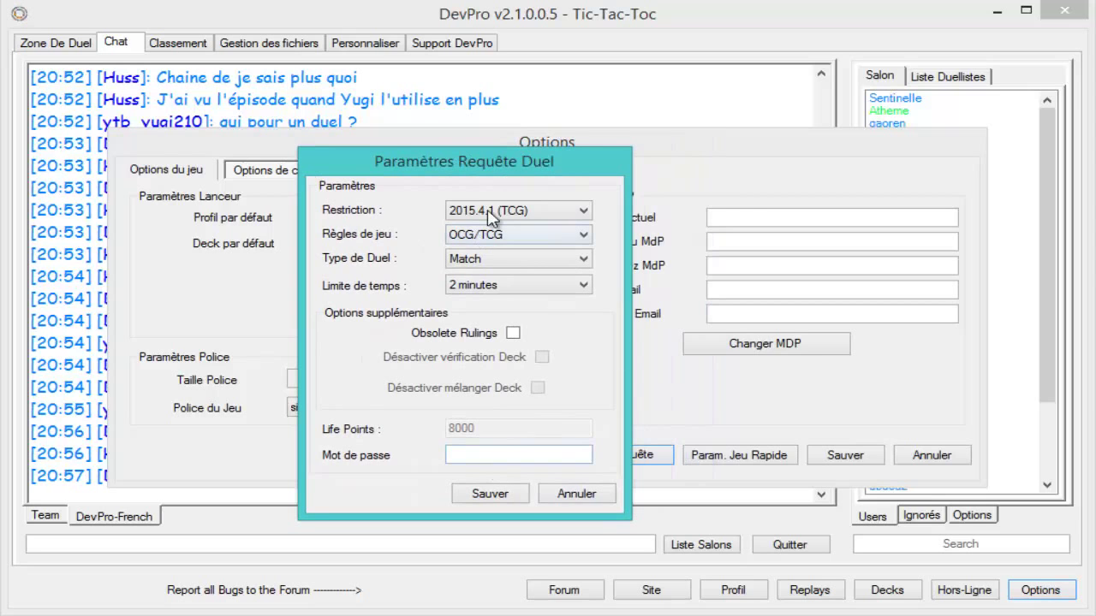
left_click(597, 500)
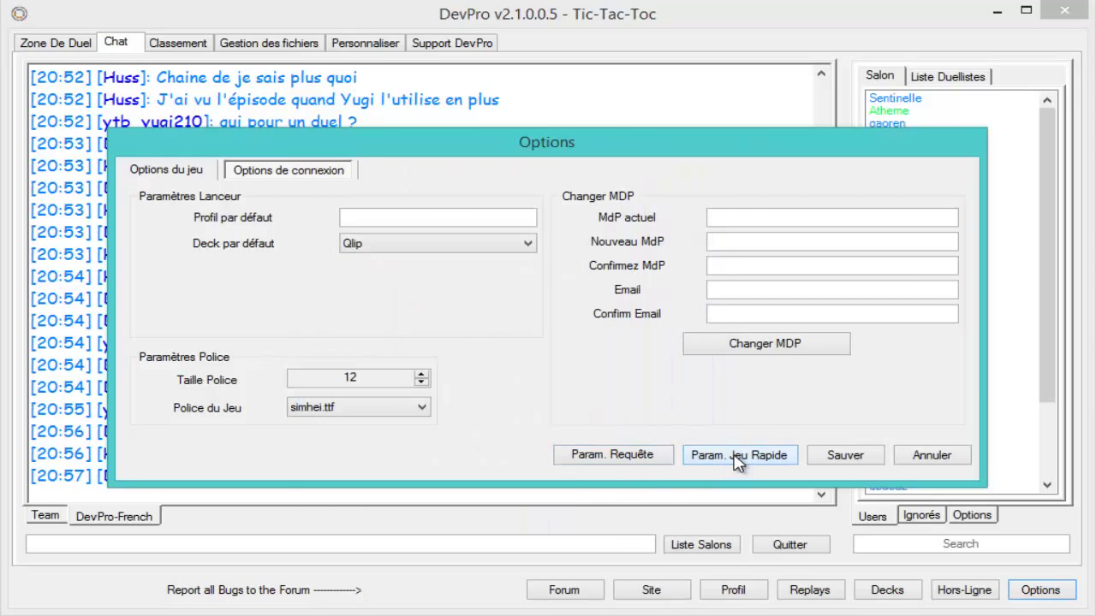
View the quick game parameters without changing them, save the launcher options and return to the Zone De Duel page
left_click(738, 457)
left_click(661, 469)
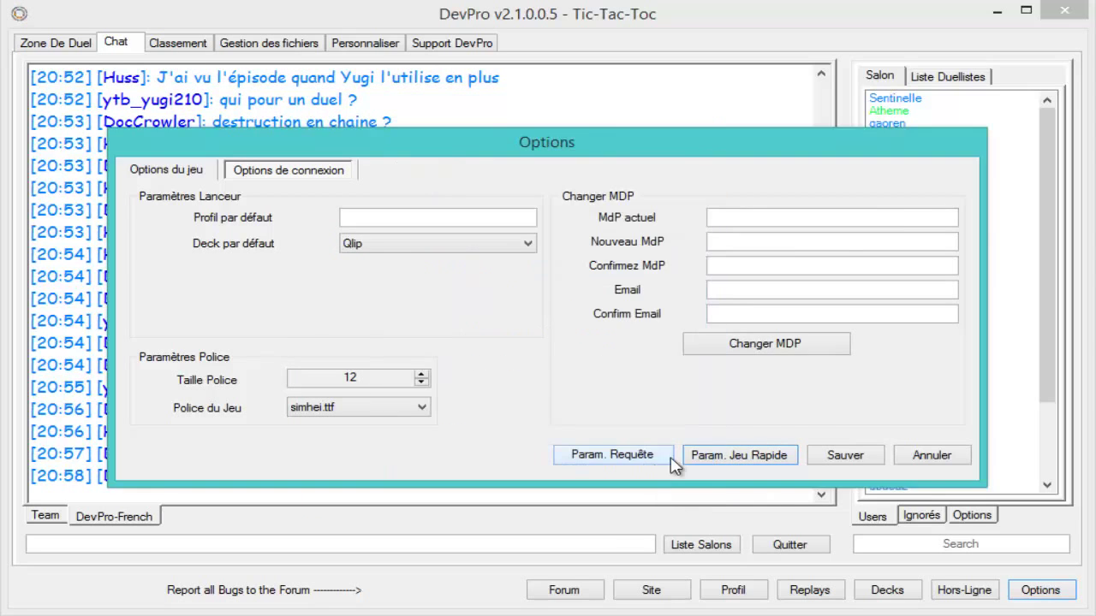
left_click(822, 462)
left_click(81, 47)
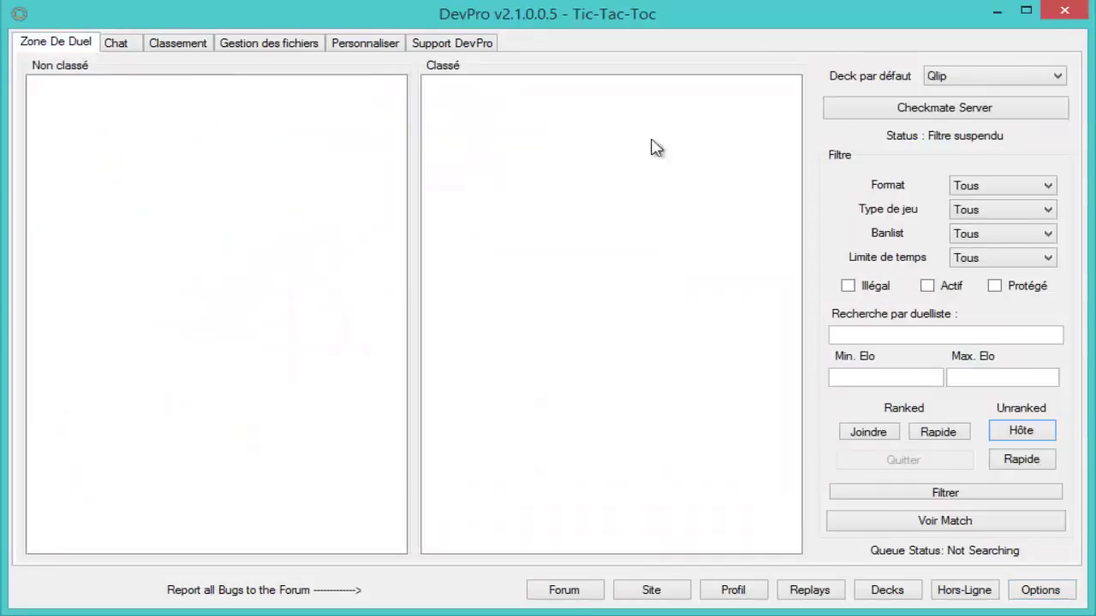
Host a quick unranked Single duel, reposition the game window and cancel the duel room
left_click(1034, 467)
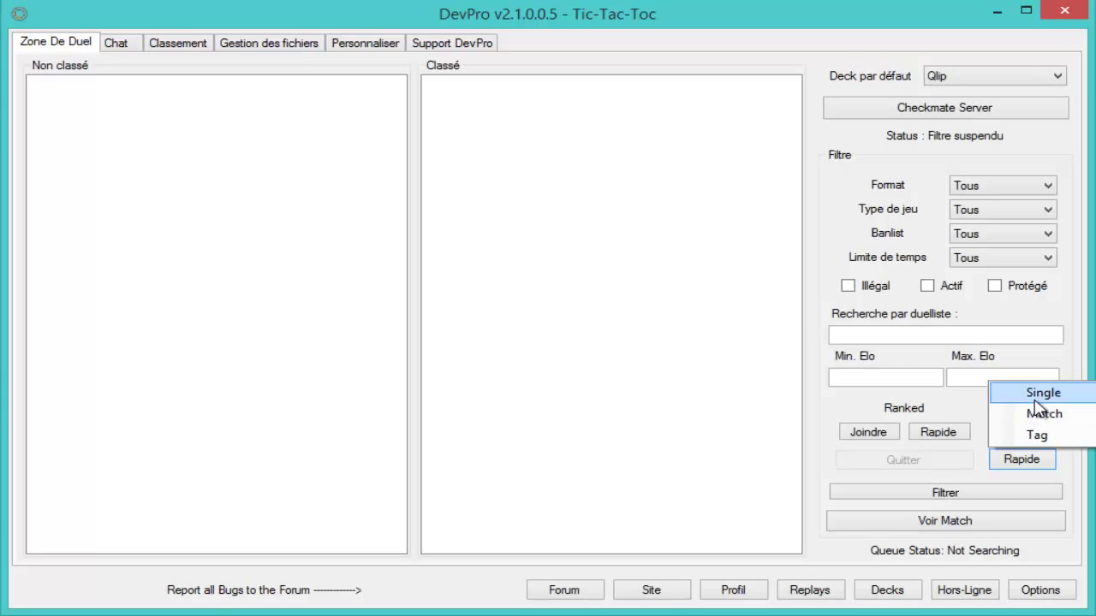
left_click(1065, 462)
left_click(1065, 462)
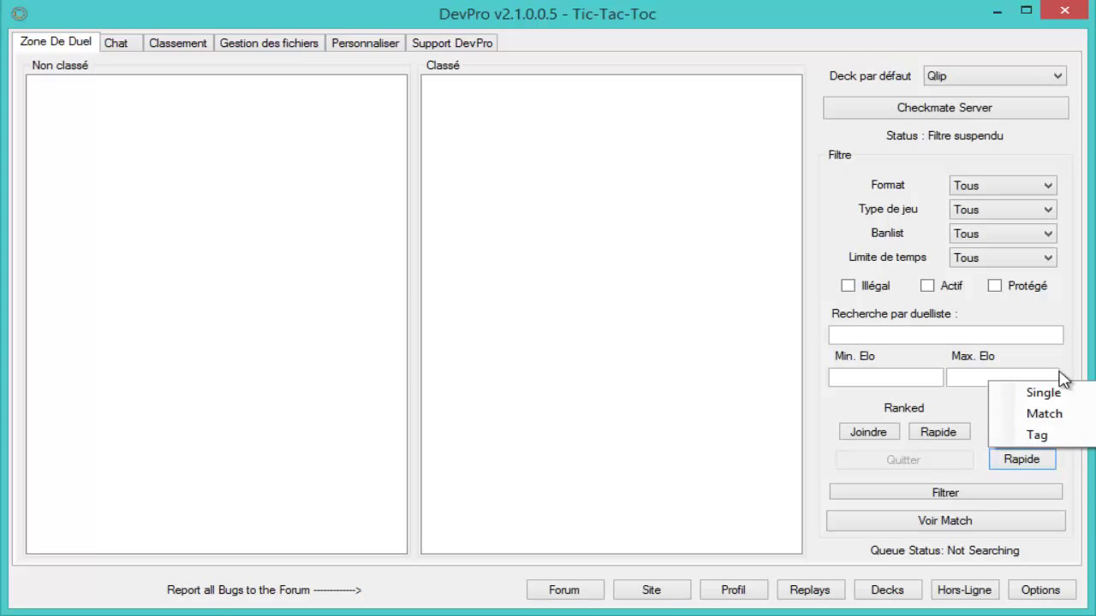
left_click(1053, 392)
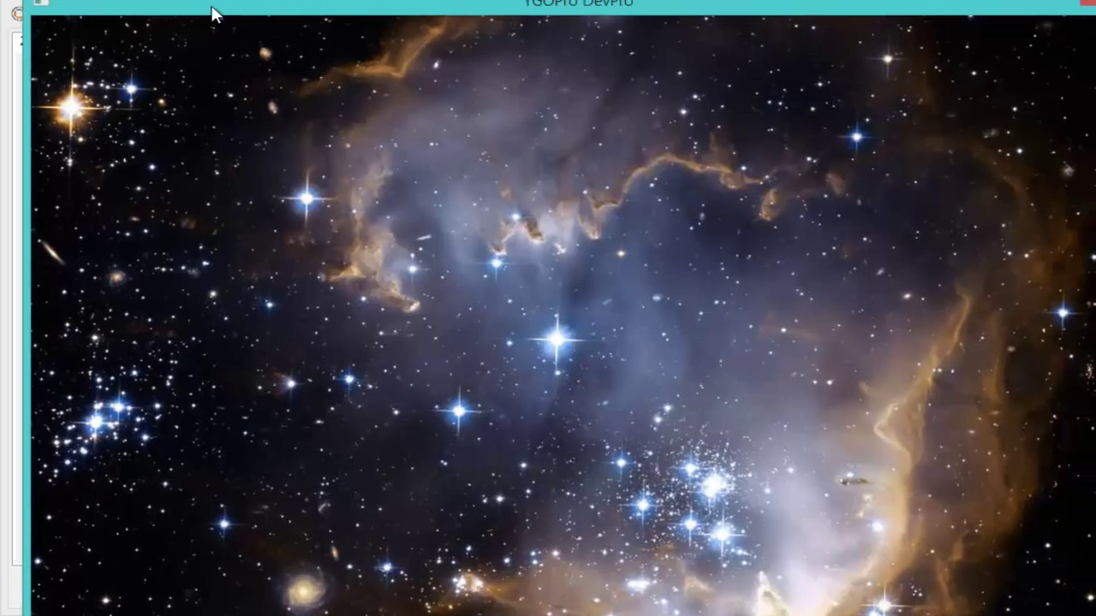
left_click_drag(212, 13, 195, 2)
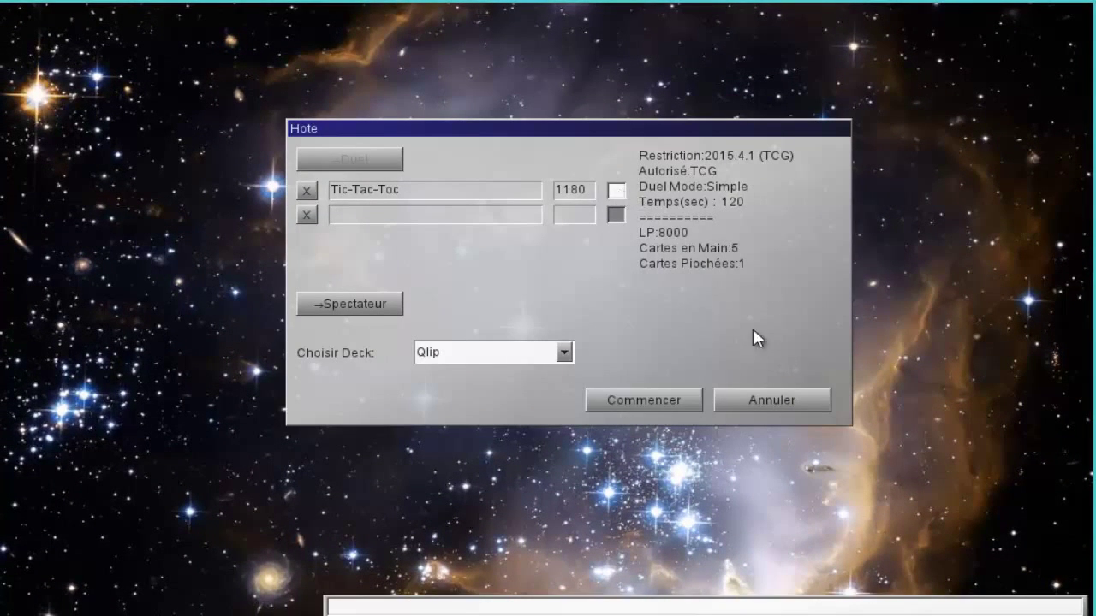
left_click(803, 404)
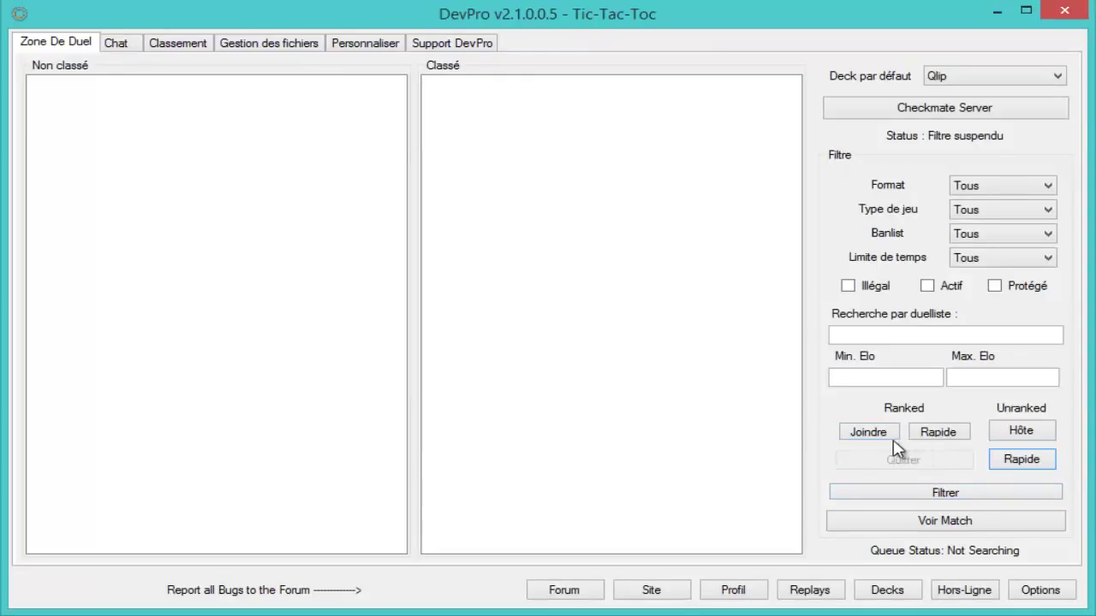
Join the ranked queue and accept the match request, cancel the duel room, and dismiss the reopened queue settings
left_click(890, 437)
left_click(567, 470)
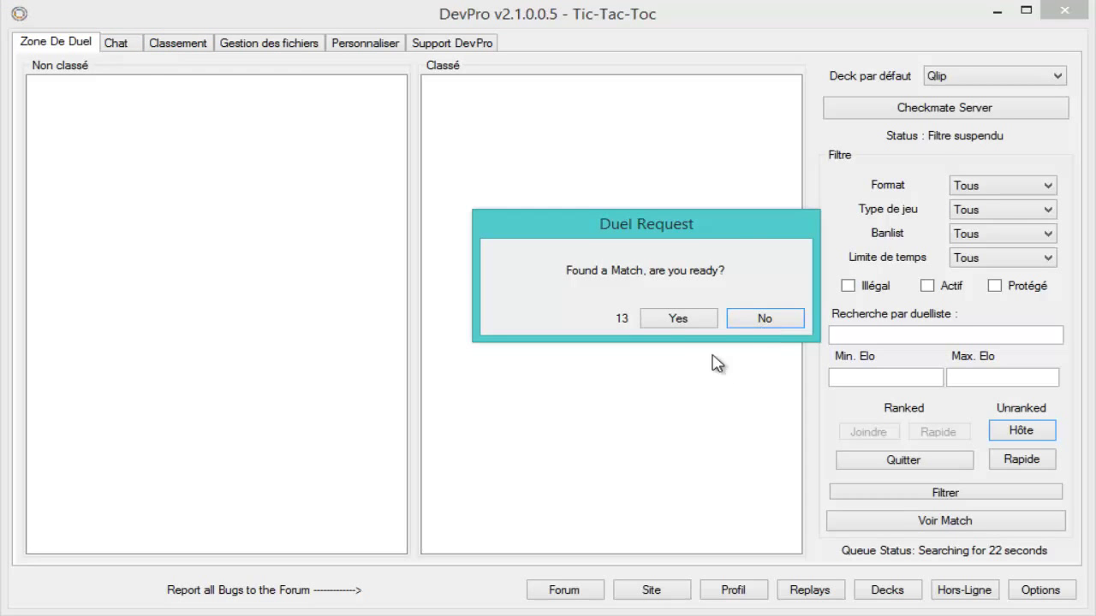
left_click(680, 321)
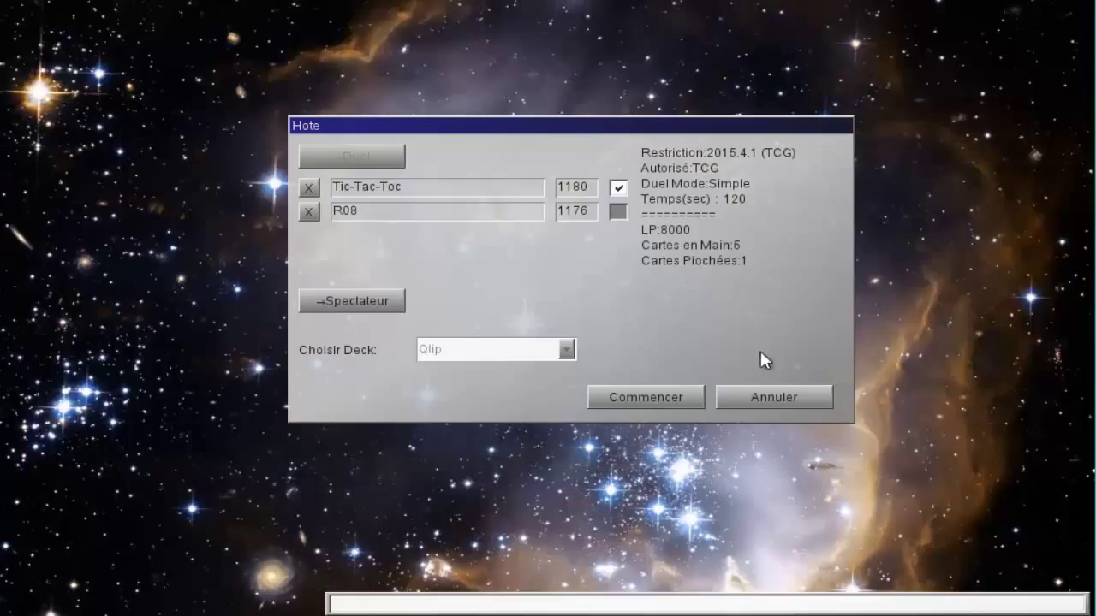
left_click(795, 403)
left_click(782, 396)
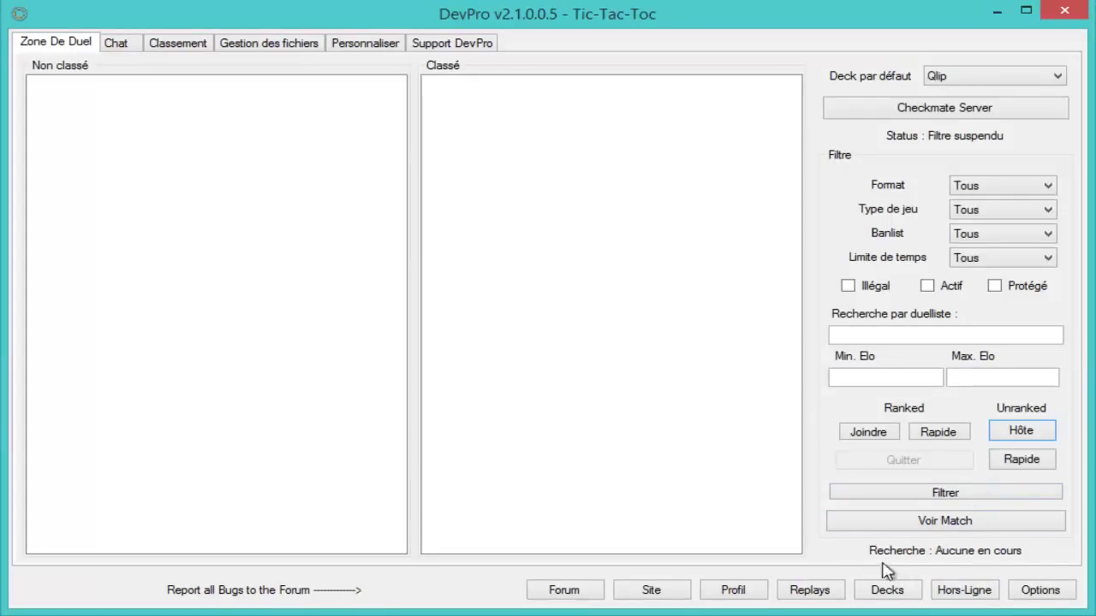
left_click(870, 439)
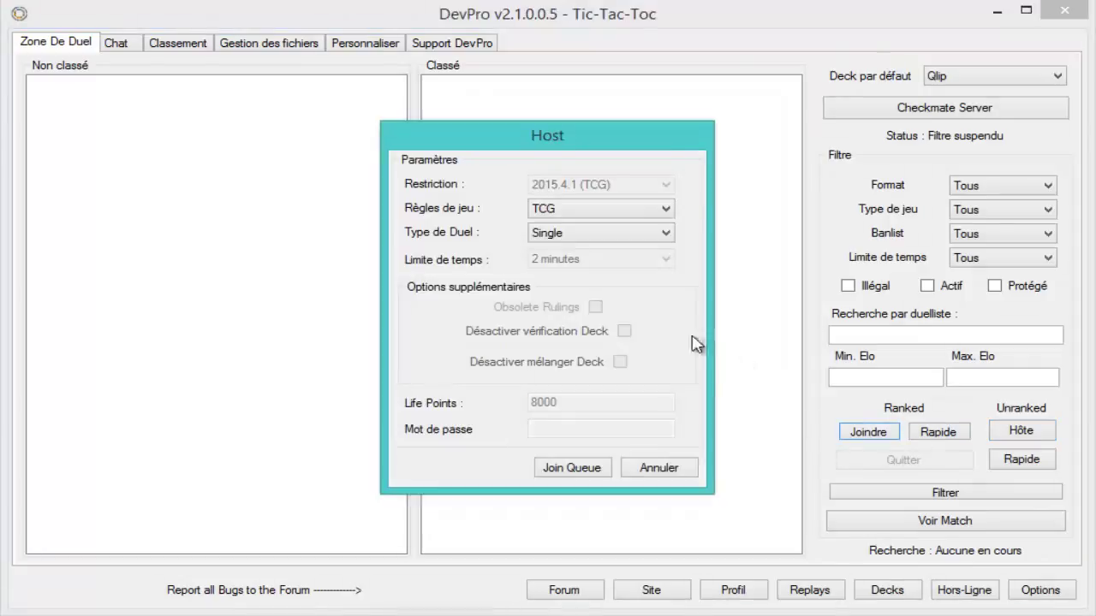
left_click(659, 471)
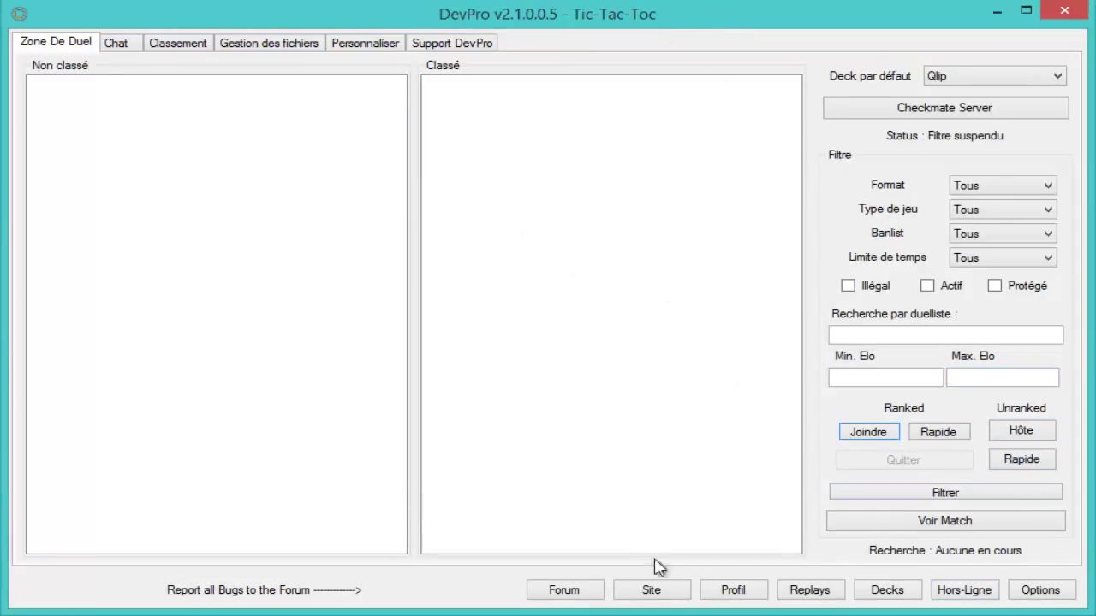
Host a quick unranked Single duel with the Qlip deck, mark ready, and start it by playing scissors
left_click(1021, 460)
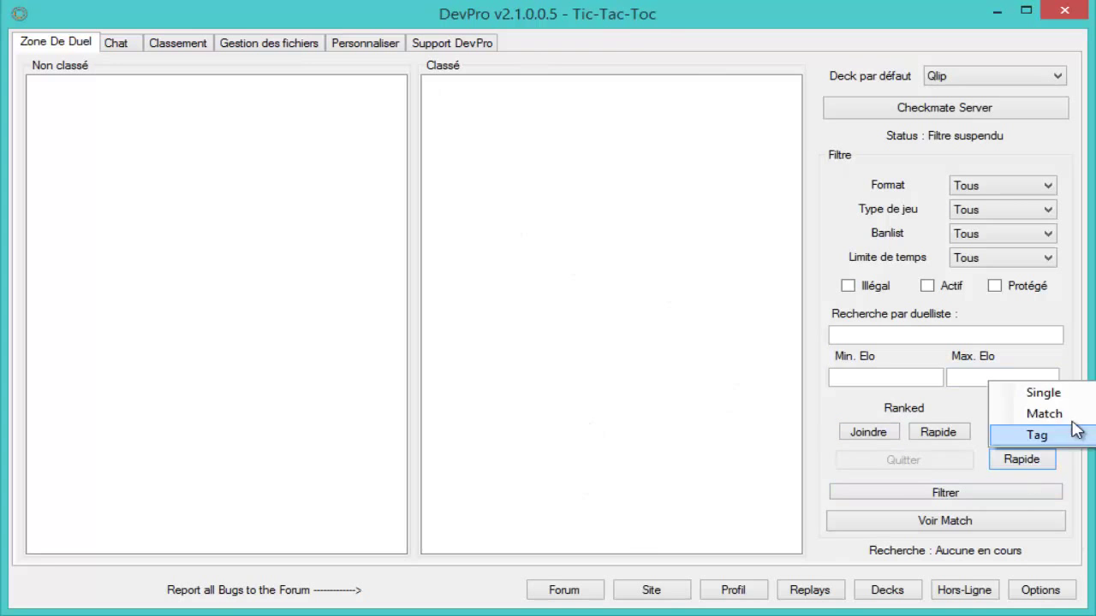
left_click(1074, 392)
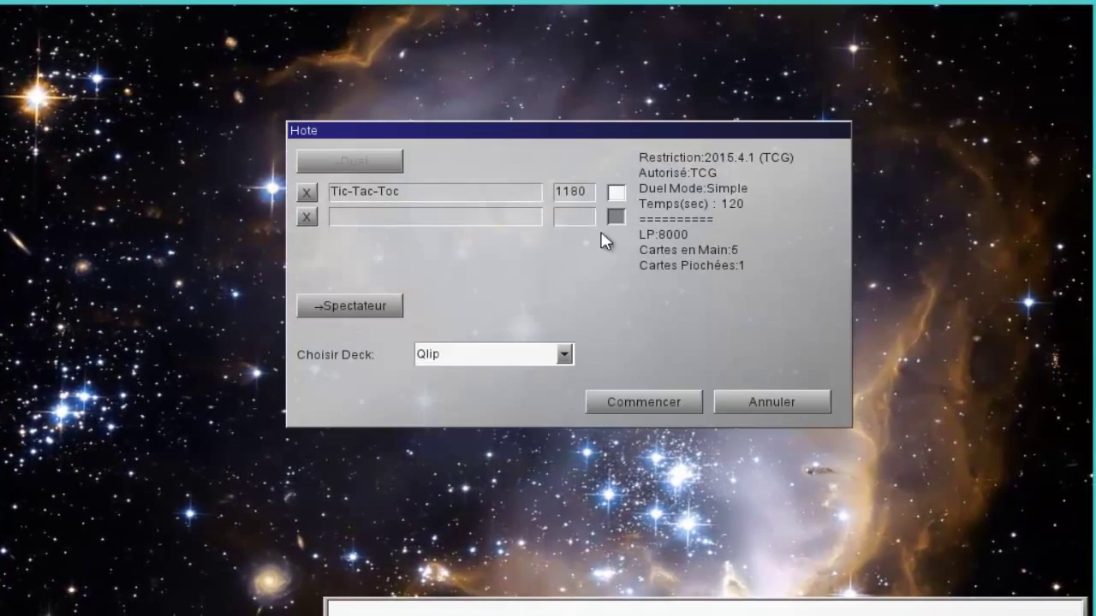
left_click(617, 194)
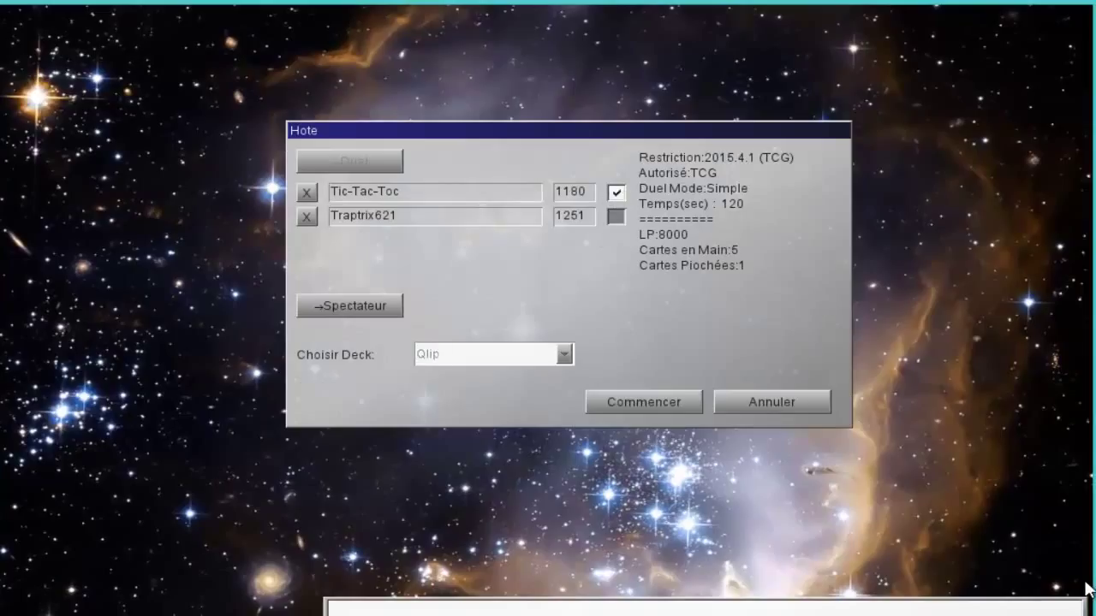
left_click(674, 402)
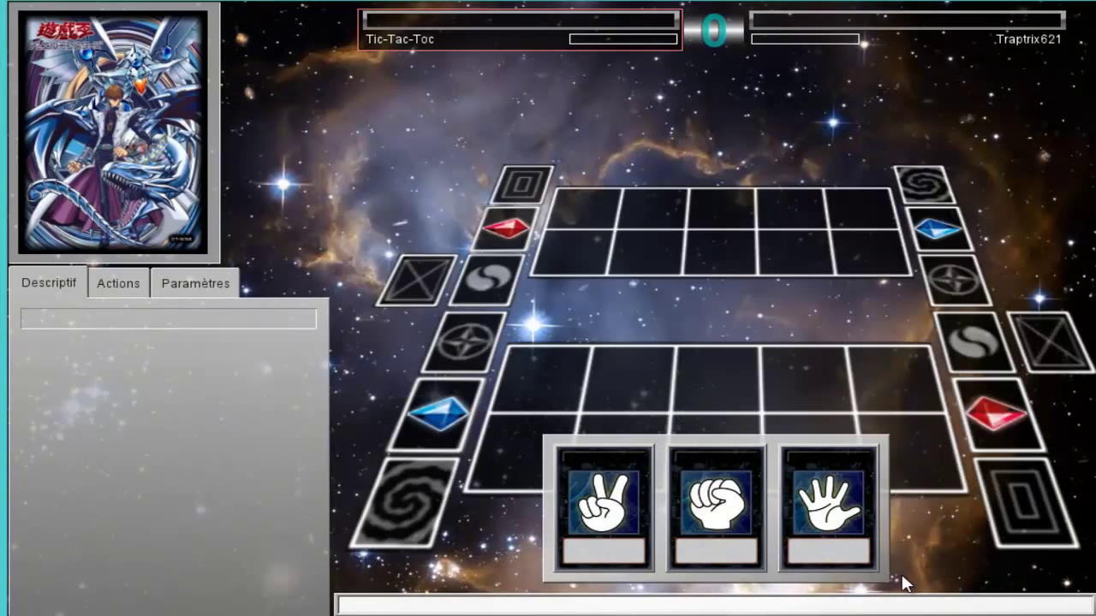
left_click(618, 499)
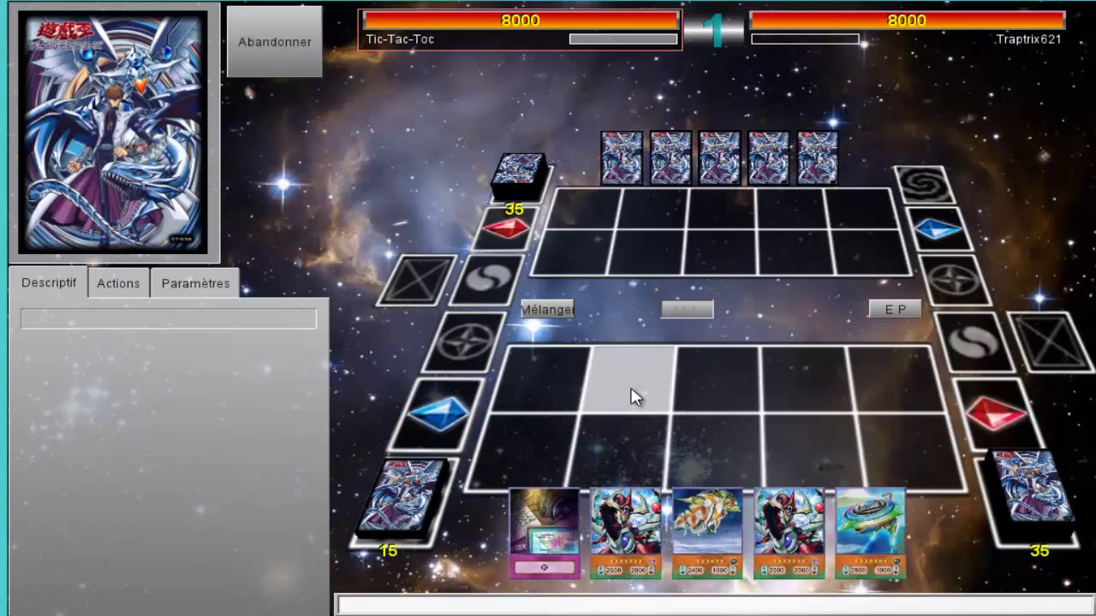
Set the trap card Mouchard Electronique face-down on the field from the hand
mouse_move(546, 537)
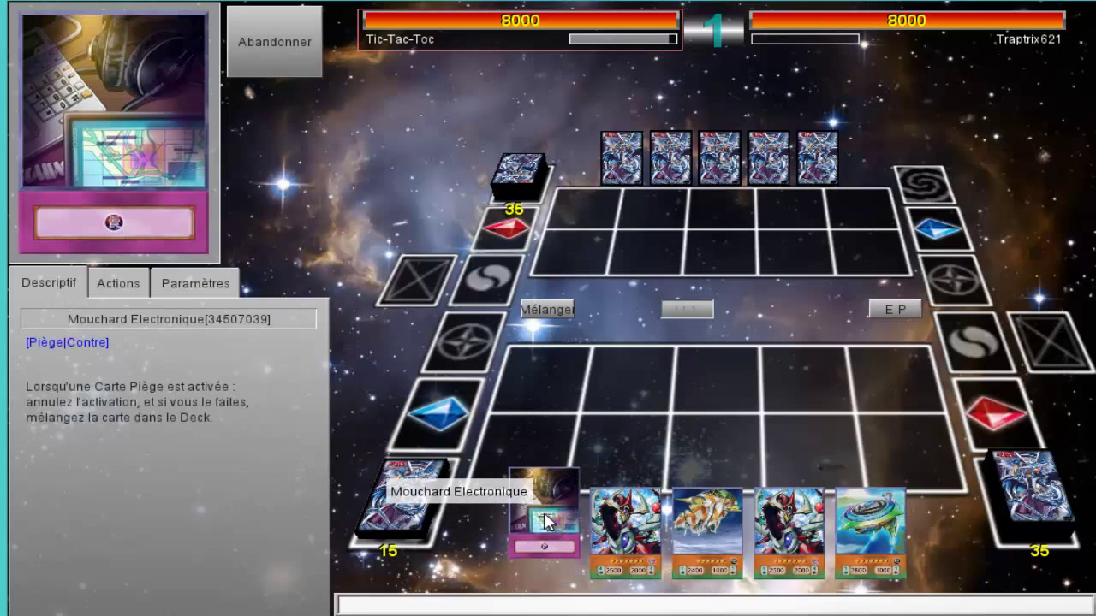
left_click(526, 538)
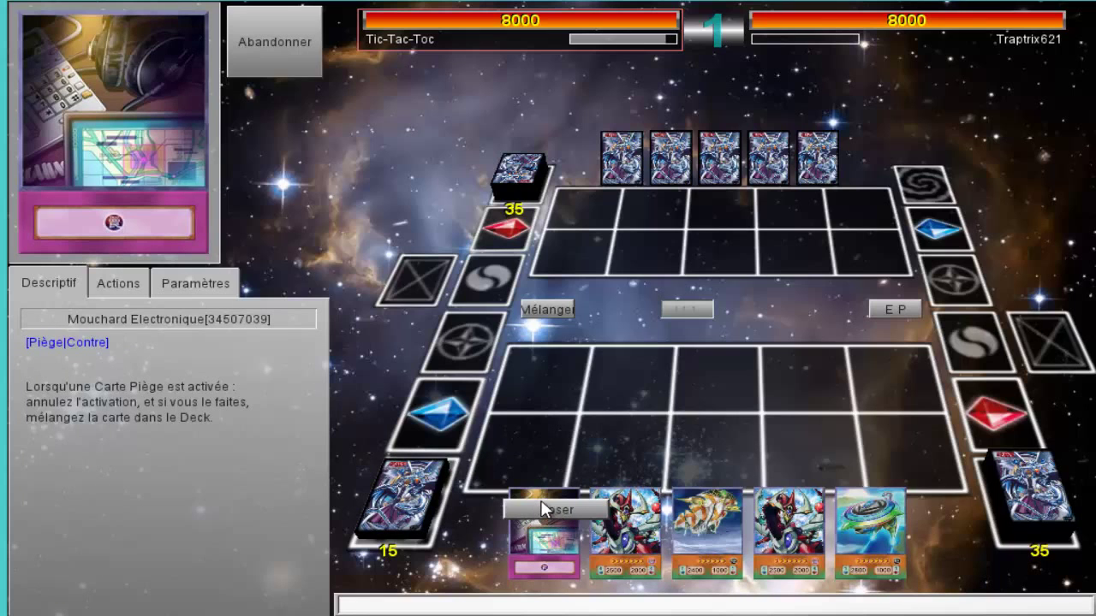
left_click(542, 509)
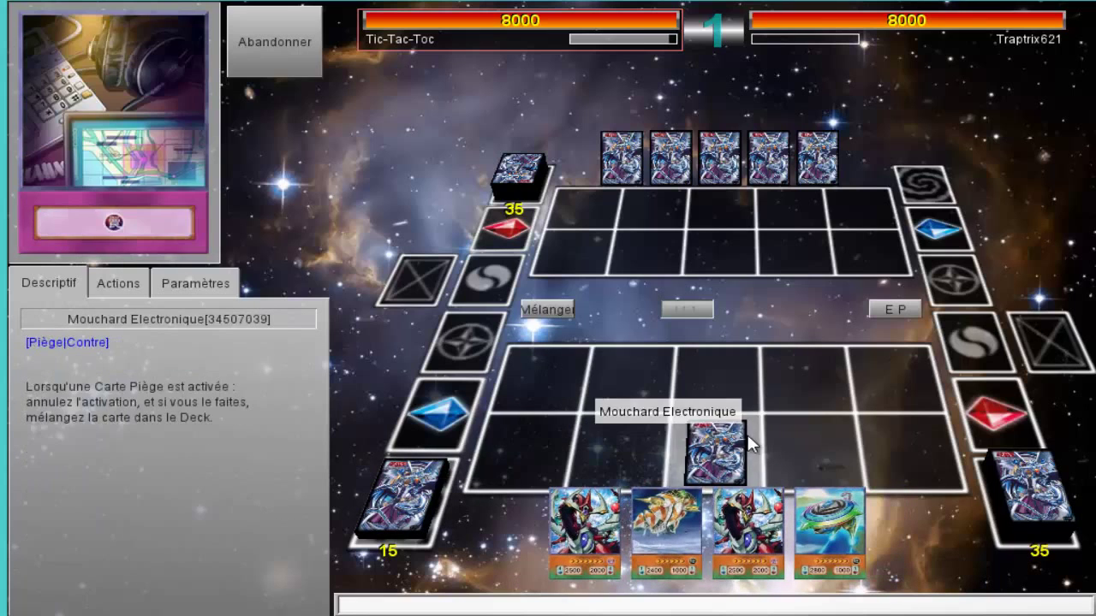
Activate Dragon Pendule aux Yeux Impairs from the hand in the blue pendulum zone
left_click(659, 519)
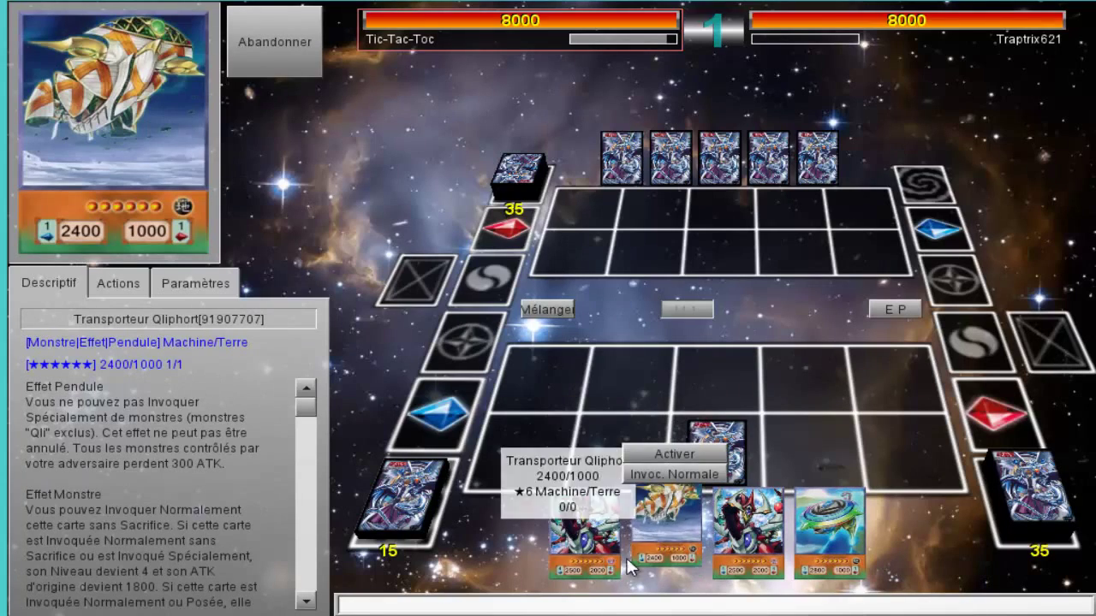
left_click(672, 524)
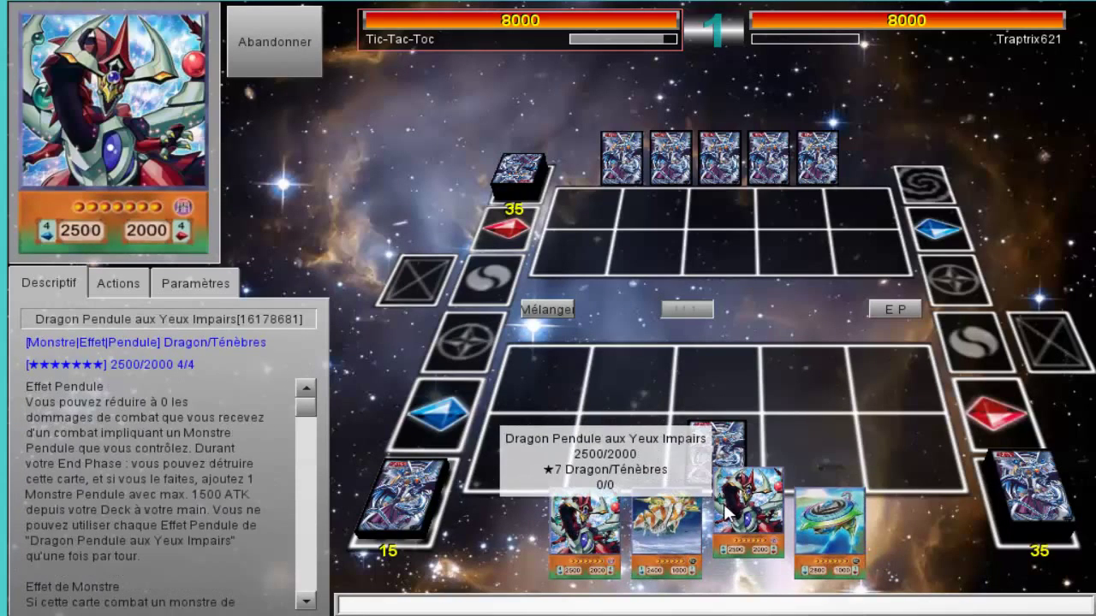
left_click(750, 506)
left_click(757, 486)
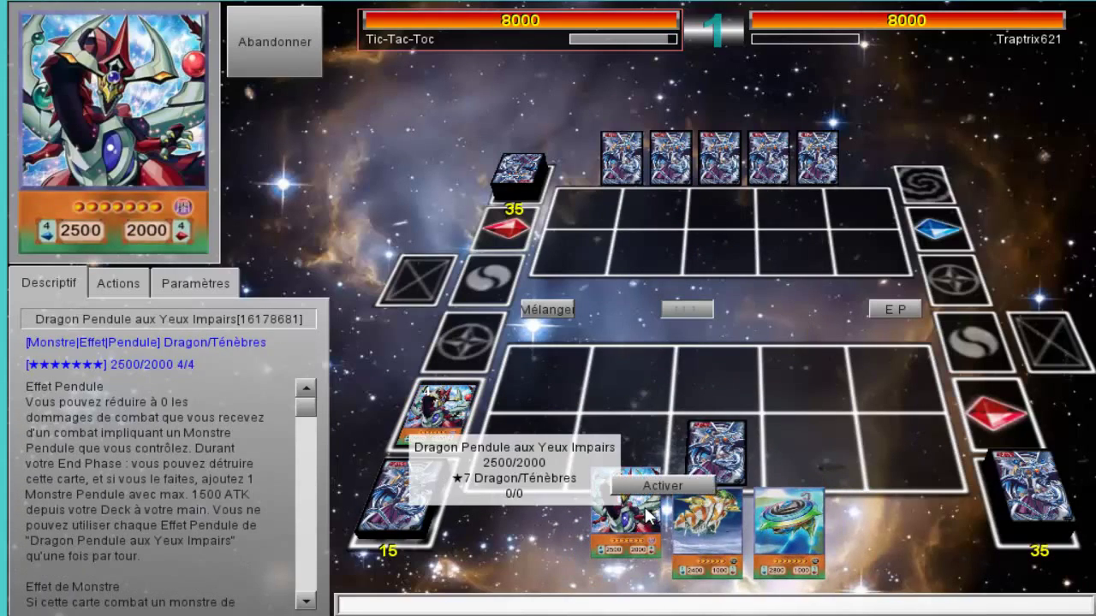
Examine Transporteur Qliphort in the hand and play it
left_click(715, 523)
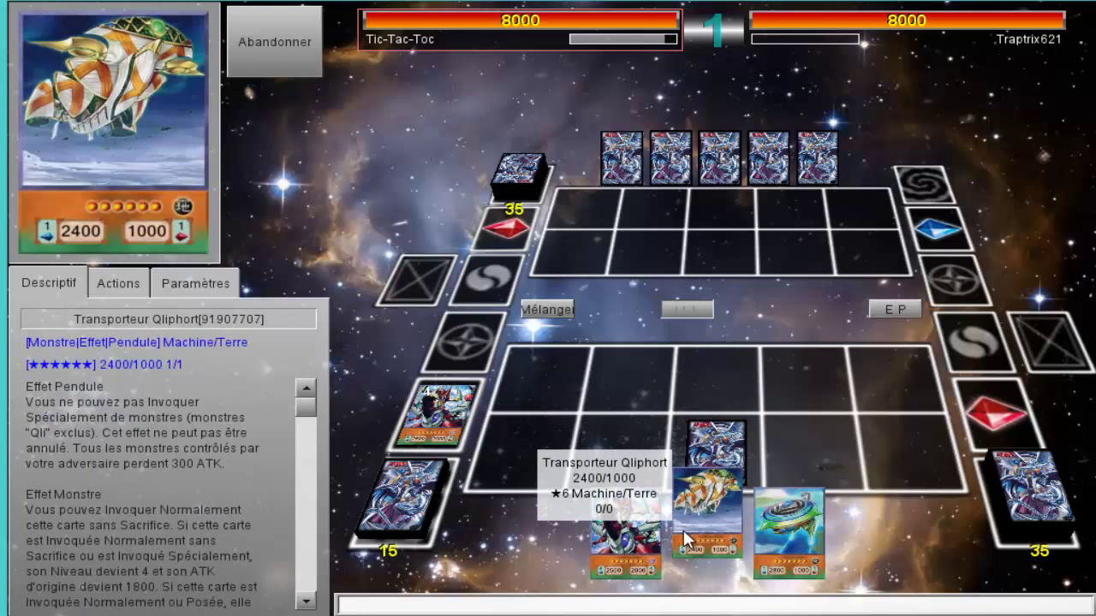
left_click(685, 537)
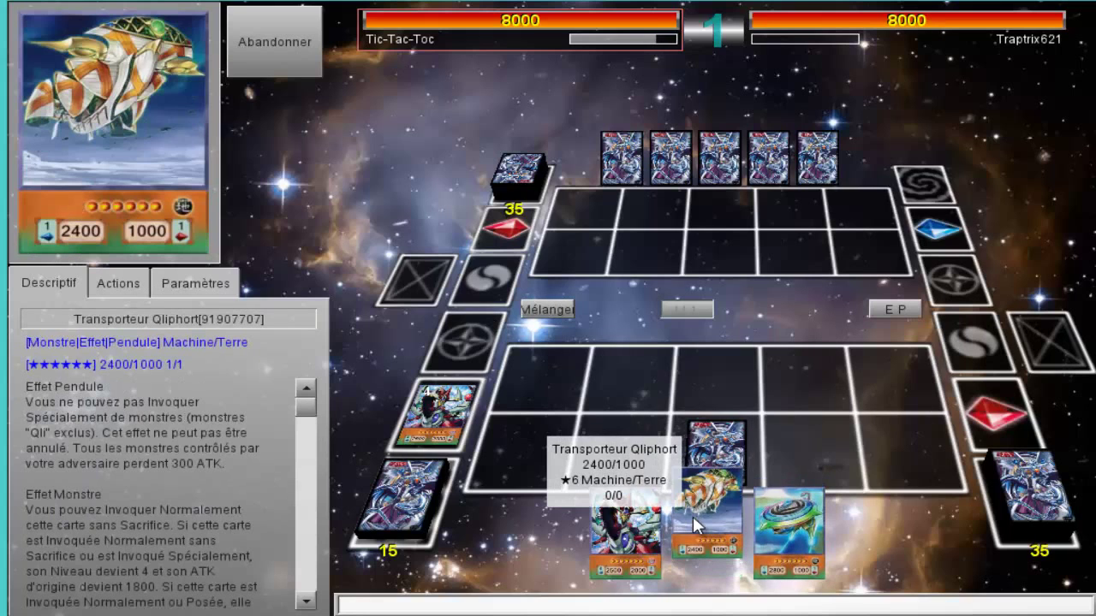
left_click(693, 518)
left_click(732, 492)
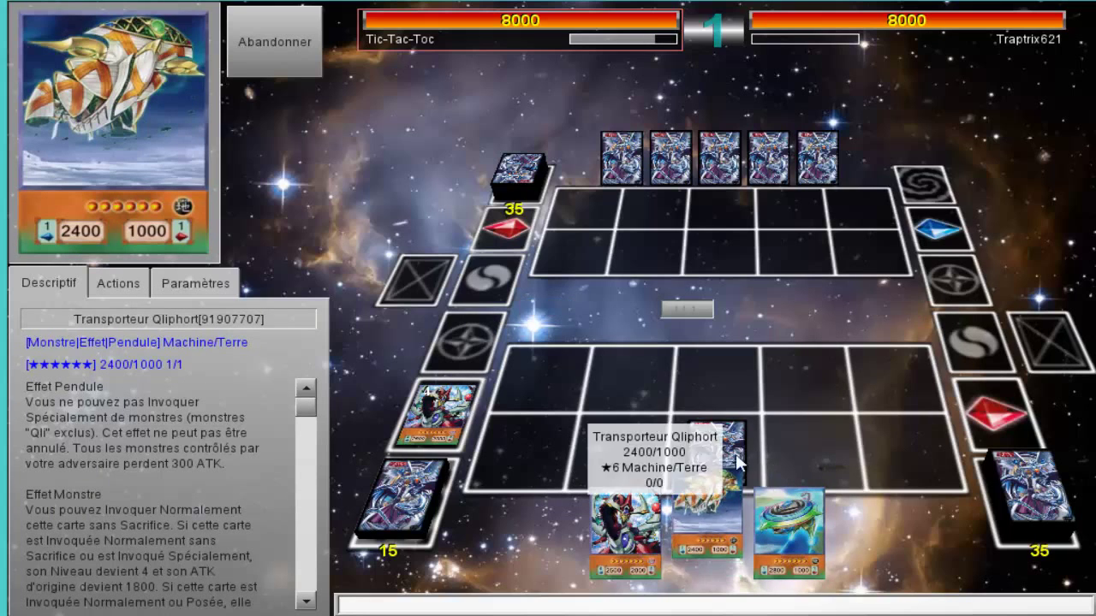